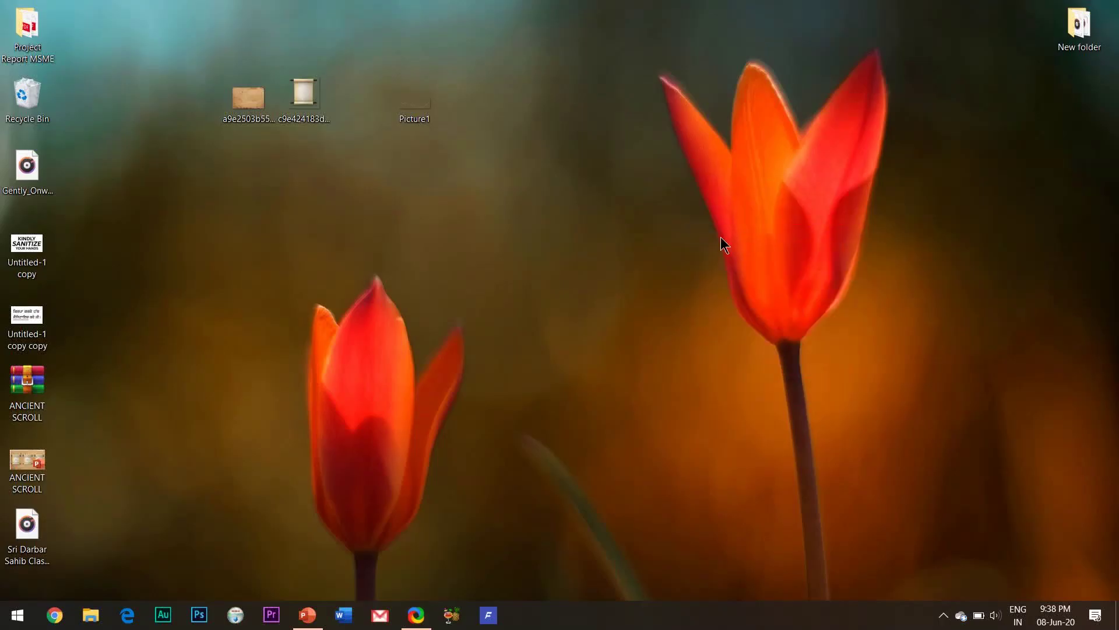
Step: Launch PowerPoint, close it without saving, refresh the desktop and relaunch PowerPoint
click(307, 615)
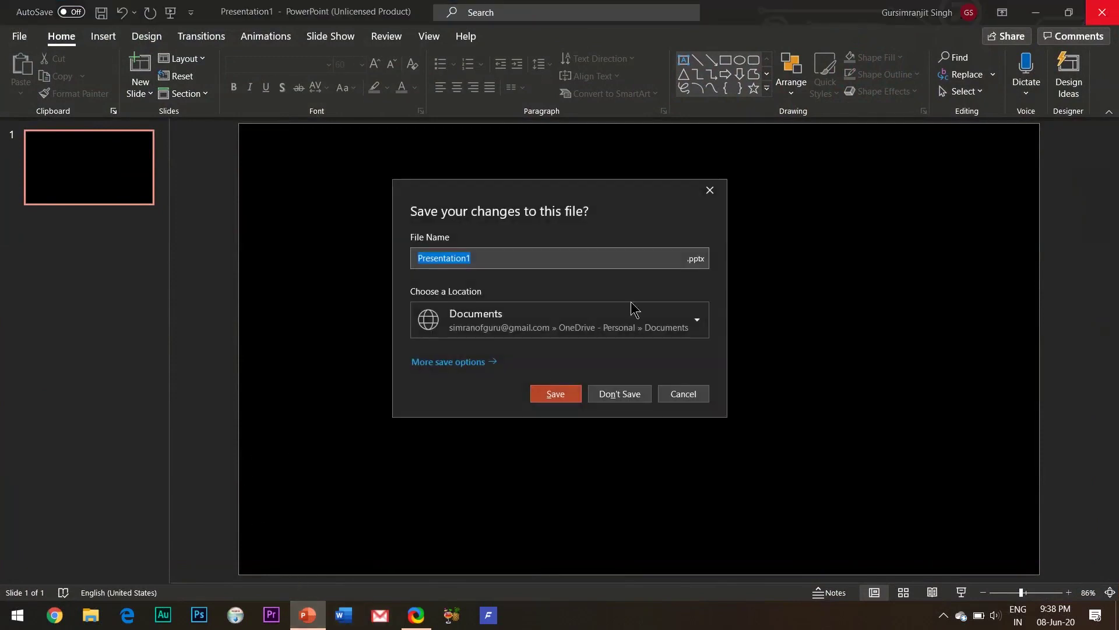
click(622, 403)
right_click(572, 217)
click(609, 259)
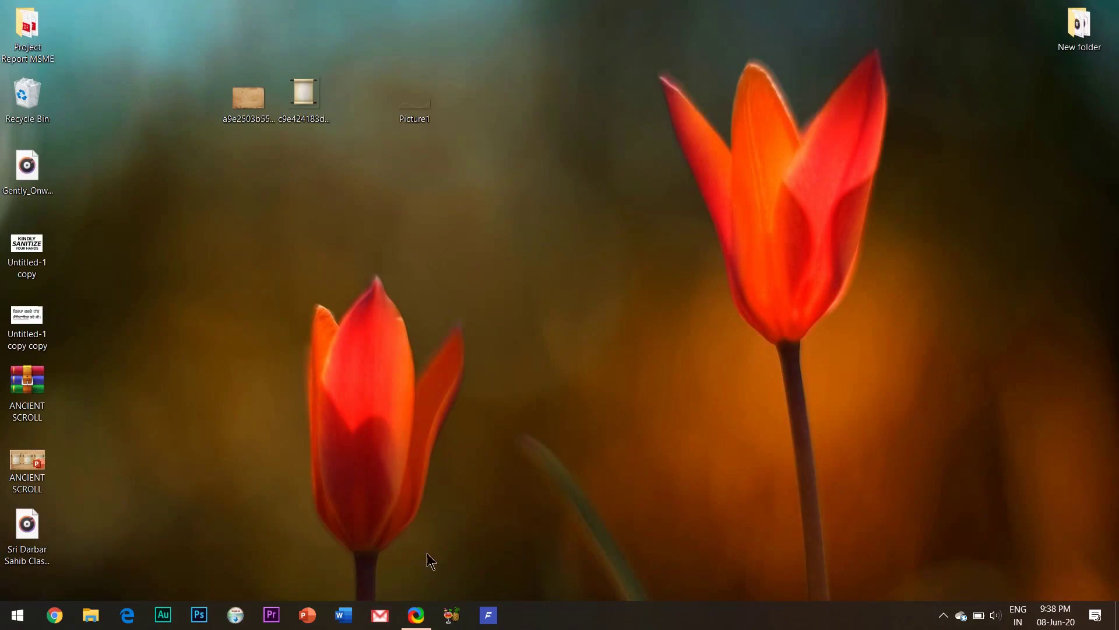
click(307, 615)
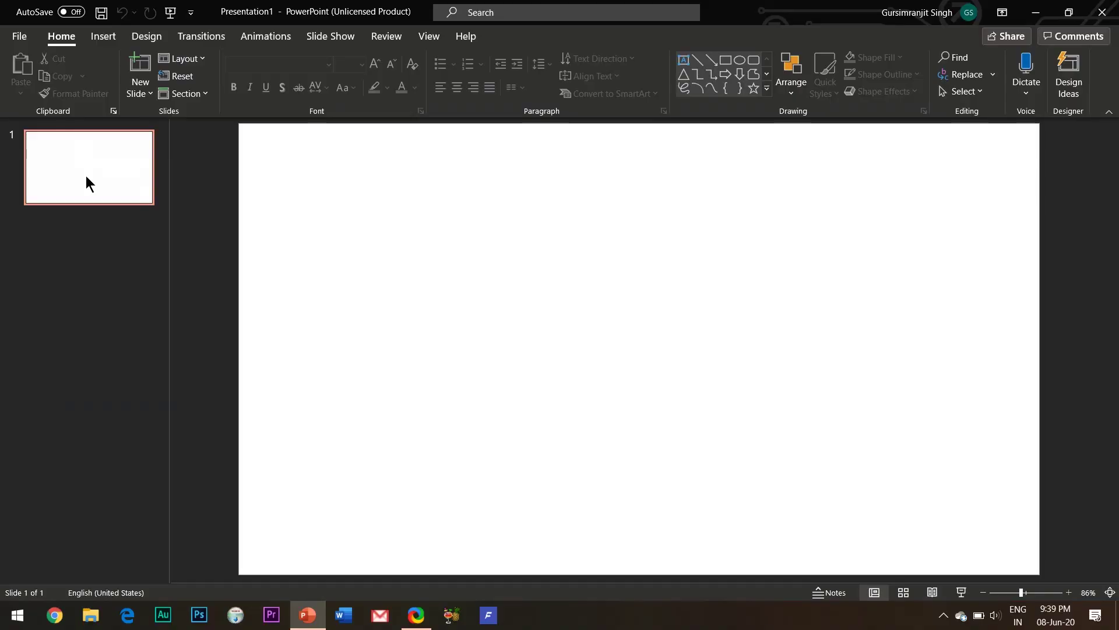
Step: Set the first slide's background to a solid black fill
click(95, 180)
right_click(95, 176)
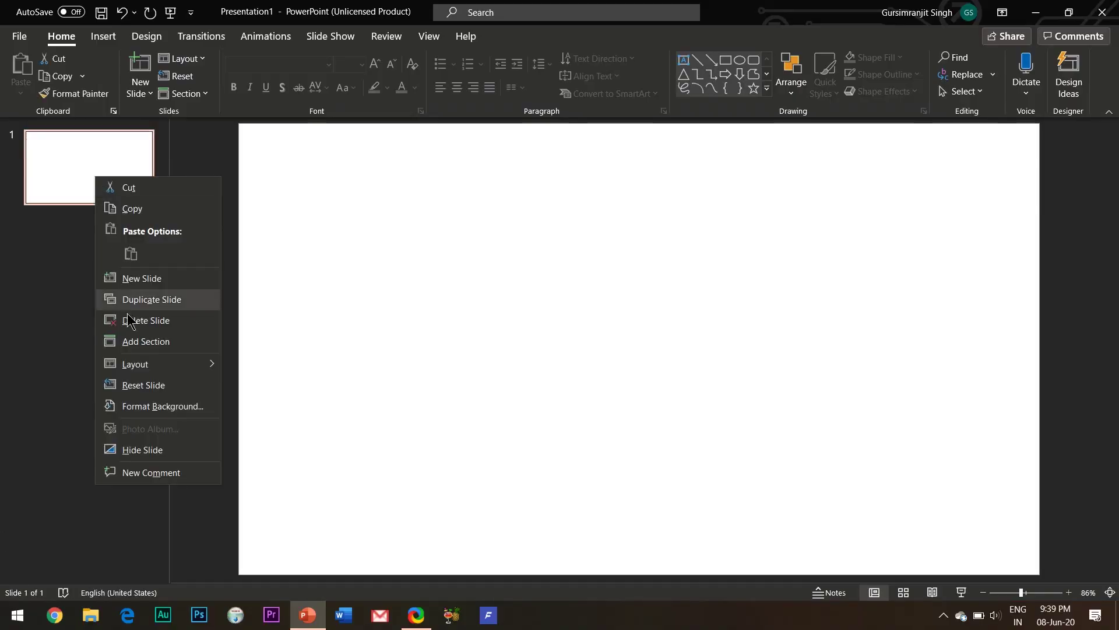
click(154, 411)
click(1075, 310)
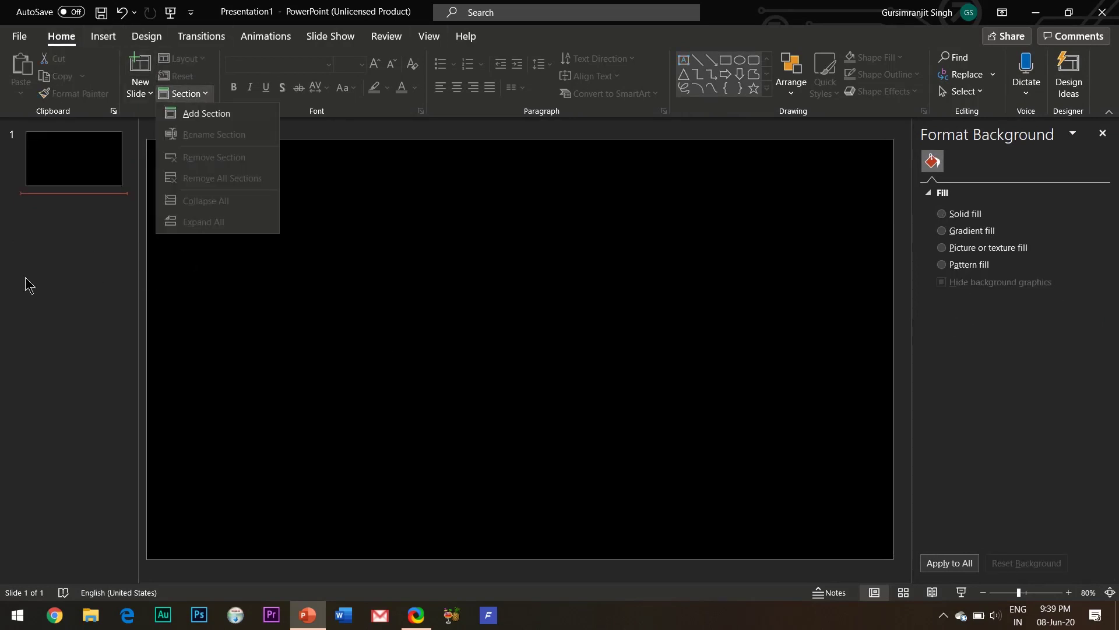
click(25, 277)
Step: Apply the Title Slide layout to the first slide
click(44, 177)
click(186, 59)
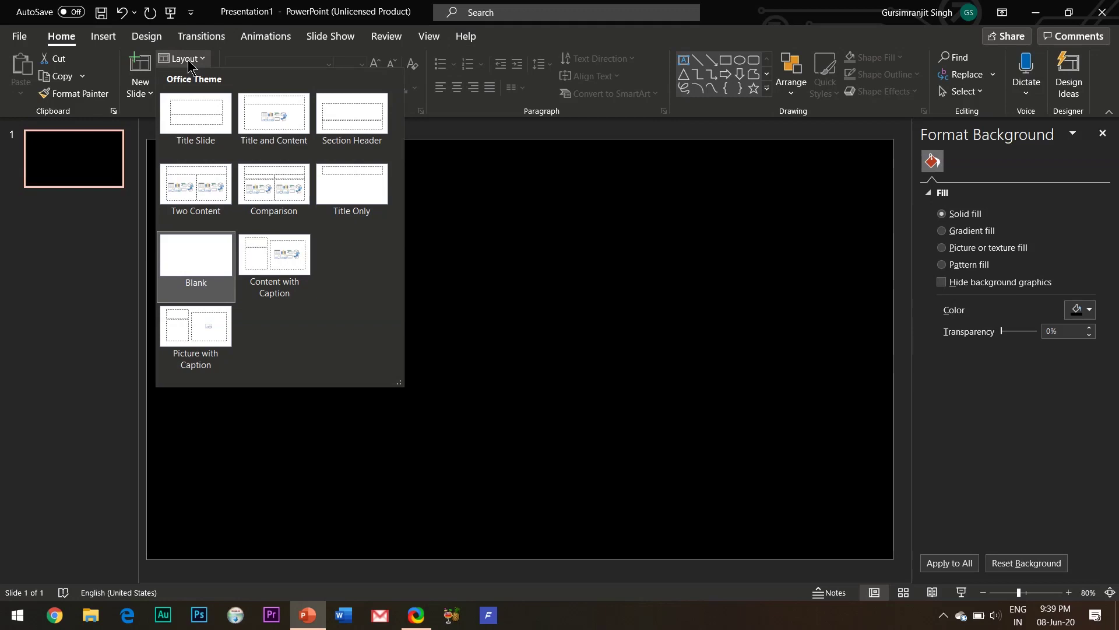
click(197, 109)
click(495, 437)
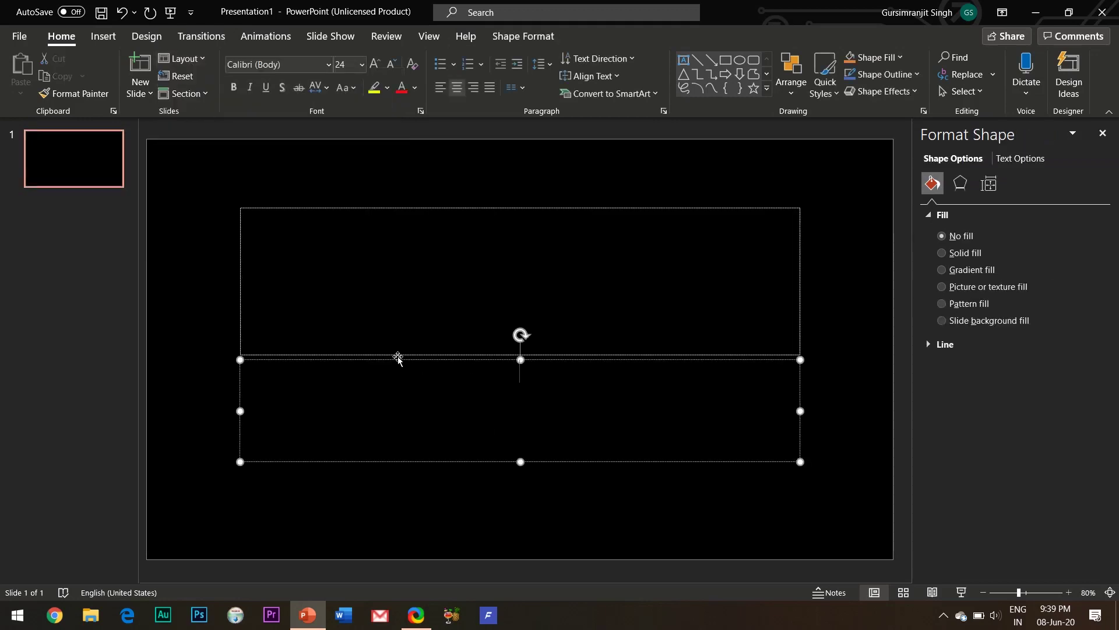
Step: Delete the subtitle placeholder and type 'BEST OF POWERPOINT' as the title
click(395, 359)
key(Delete)
click(470, 315)
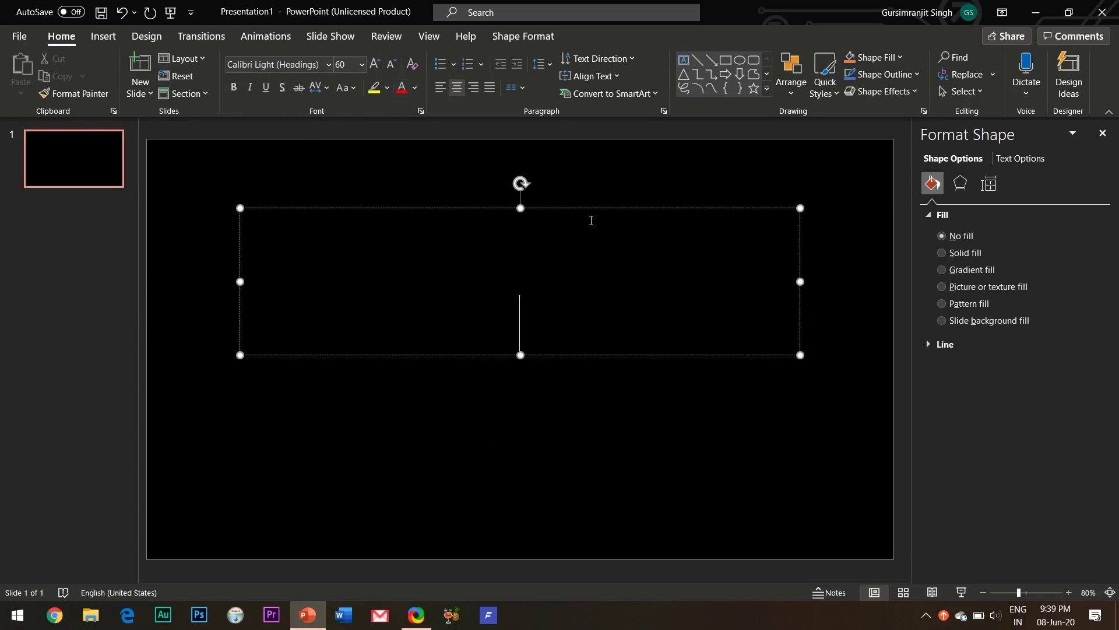
text(BEST)
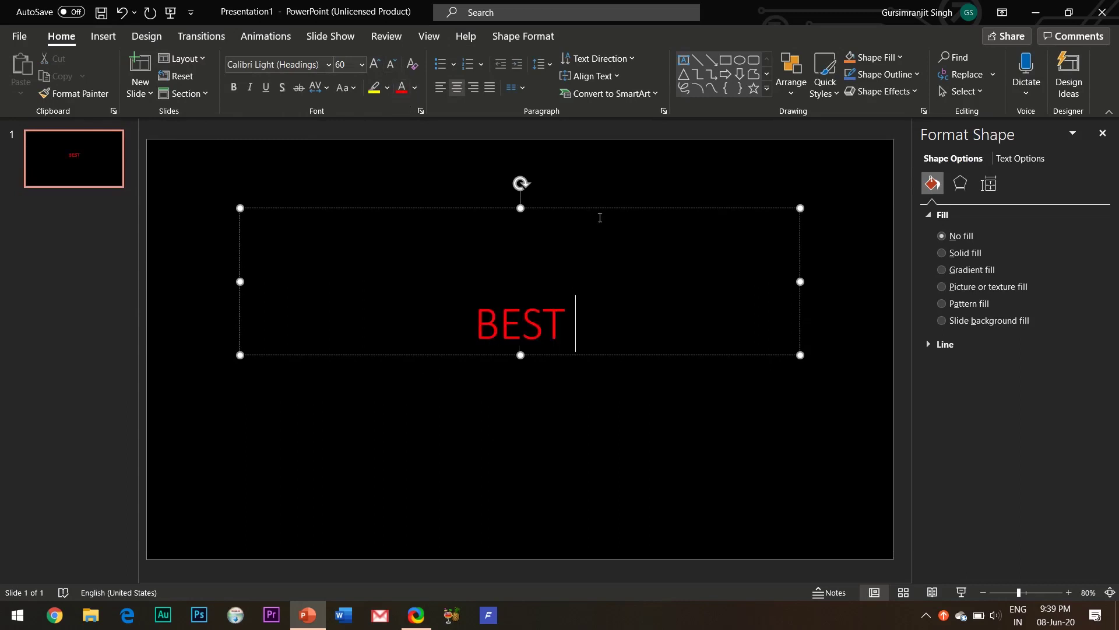
text( OF POWERPOINT)
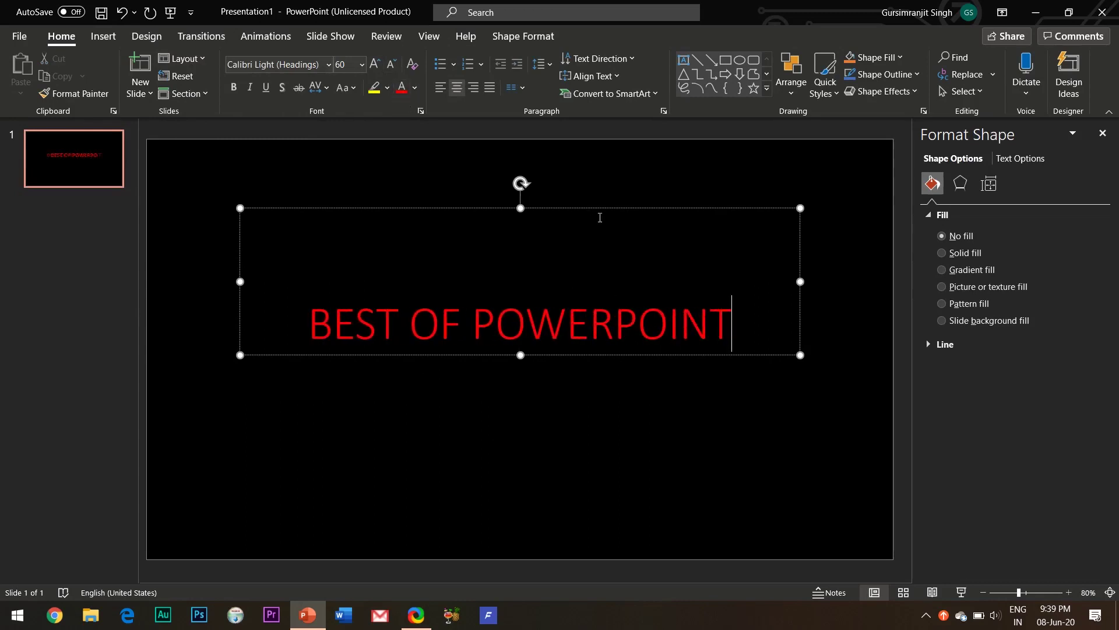
Step: Set the title font to OCR A Extended and colour it green
click(314, 65)
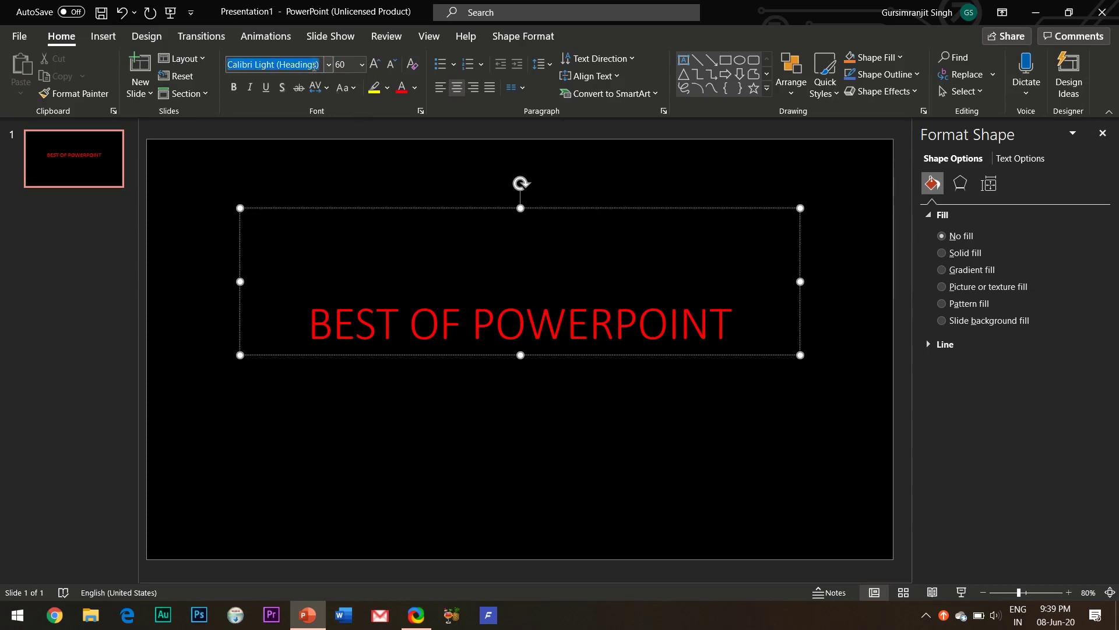
text(O)
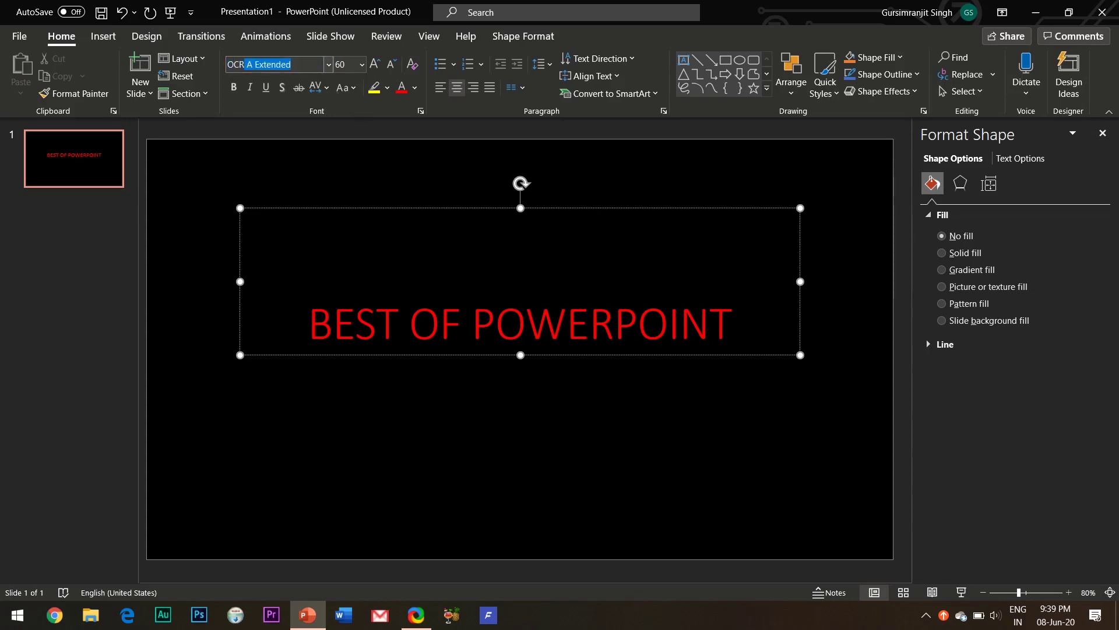
text(CRA)
key(BackSpace)
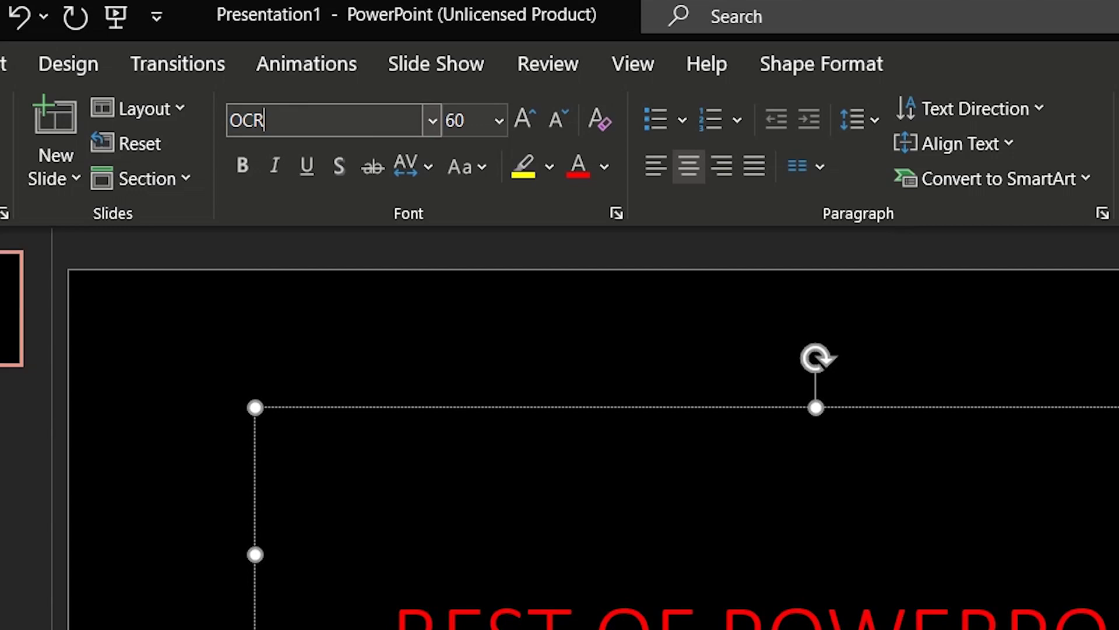
text(R)
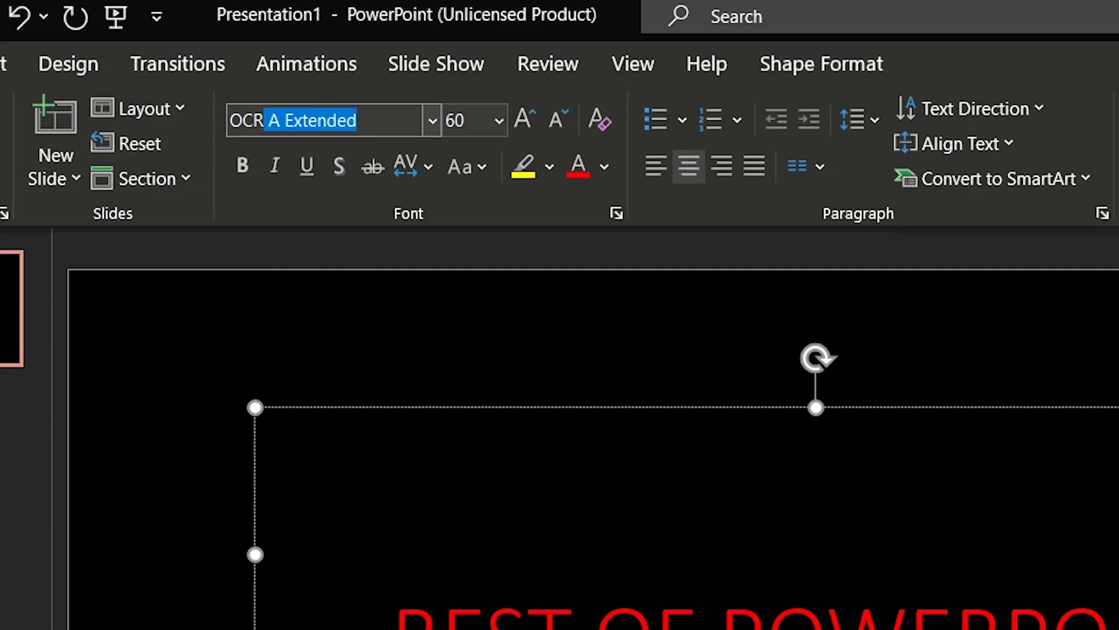
key(Return)
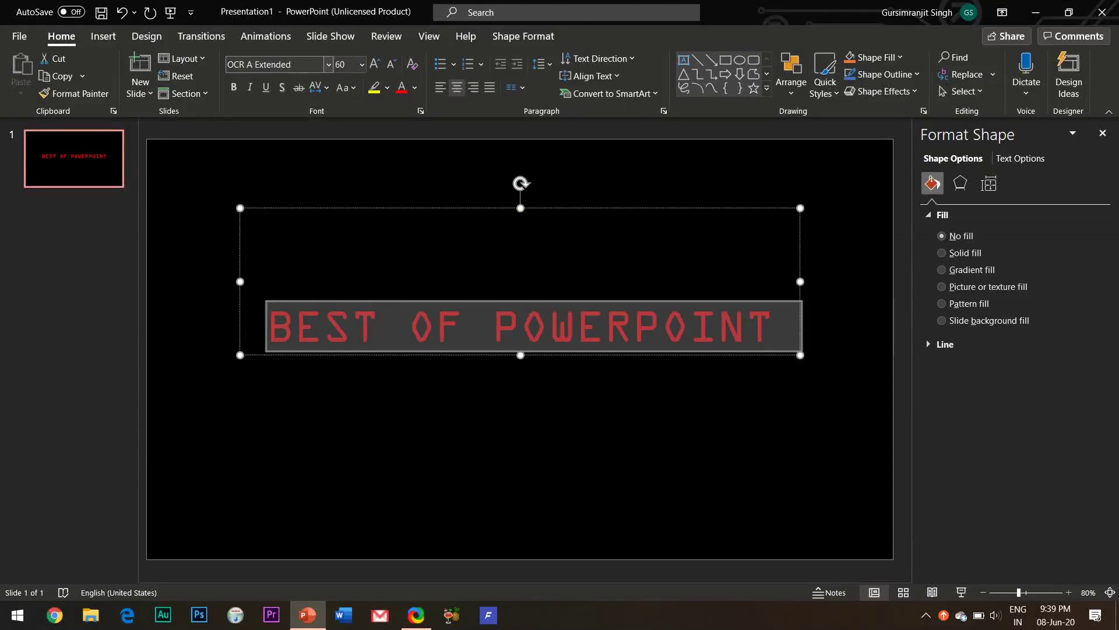
click(415, 88)
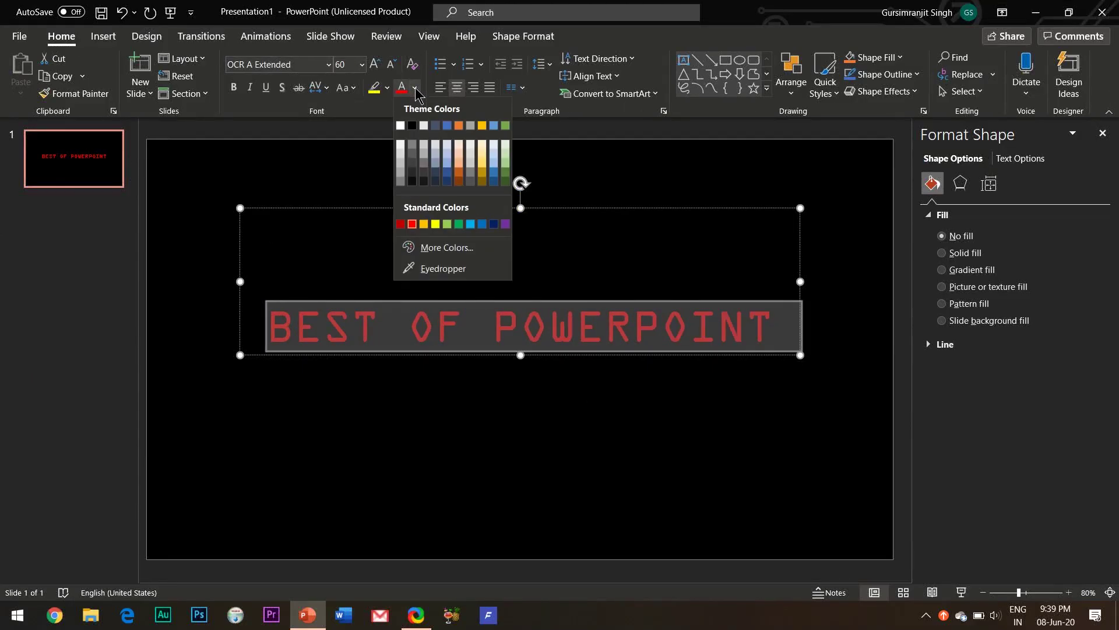
click(507, 175)
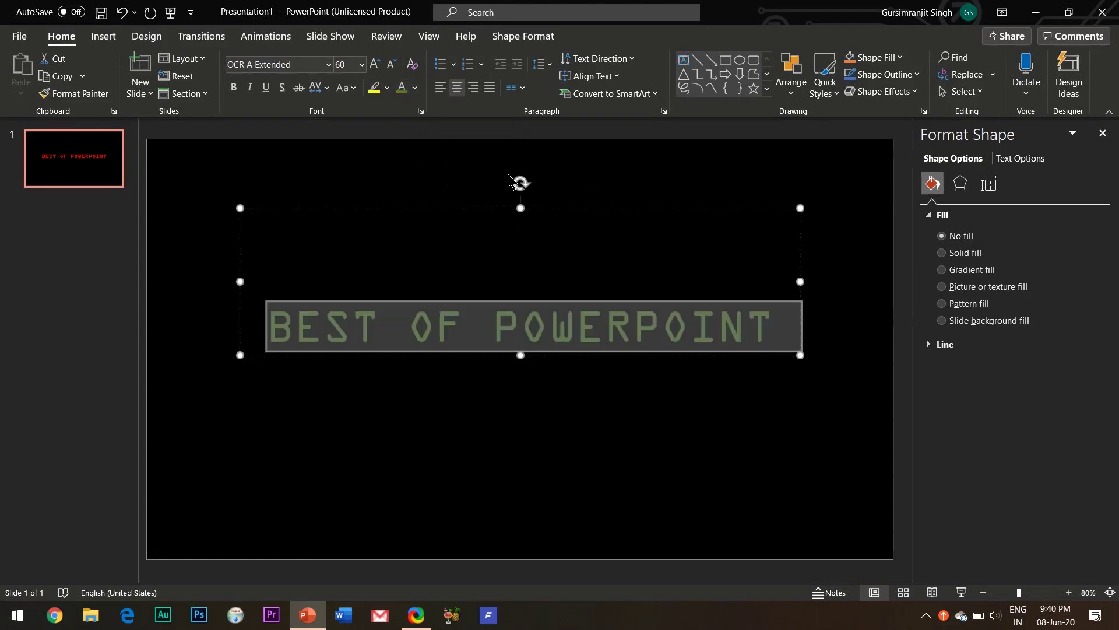
Step: Set the title size to 66, then widen and centre the box onto one line
click(375, 212)
click(369, 207)
click(374, 64)
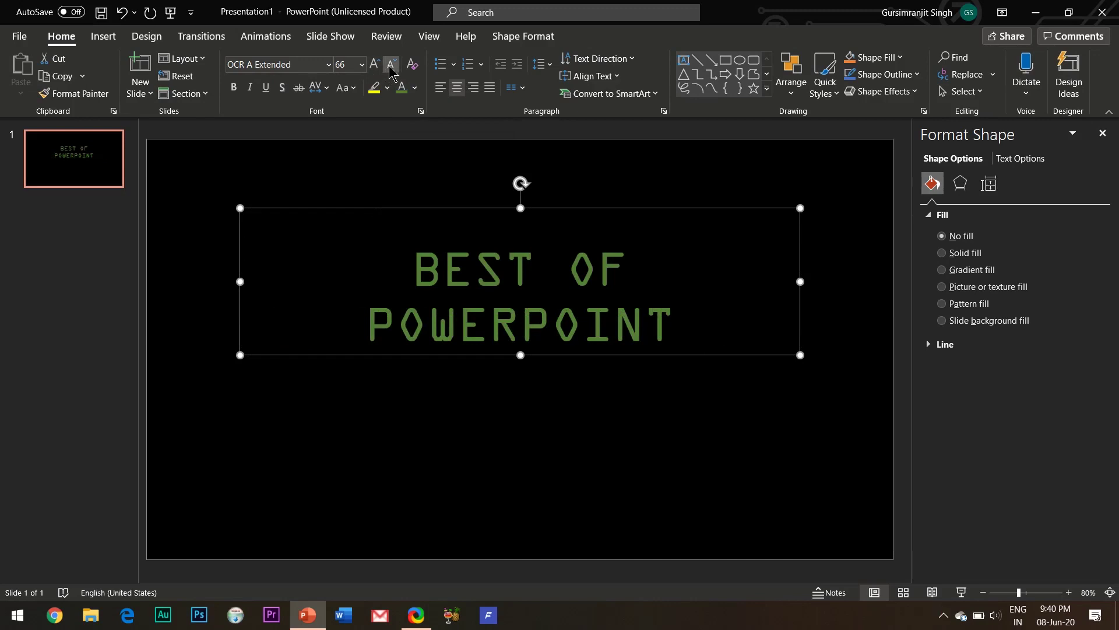
click(391, 64)
click(375, 64)
drag(800, 280, 842, 281)
drag(621, 208, 604, 205)
click(667, 437)
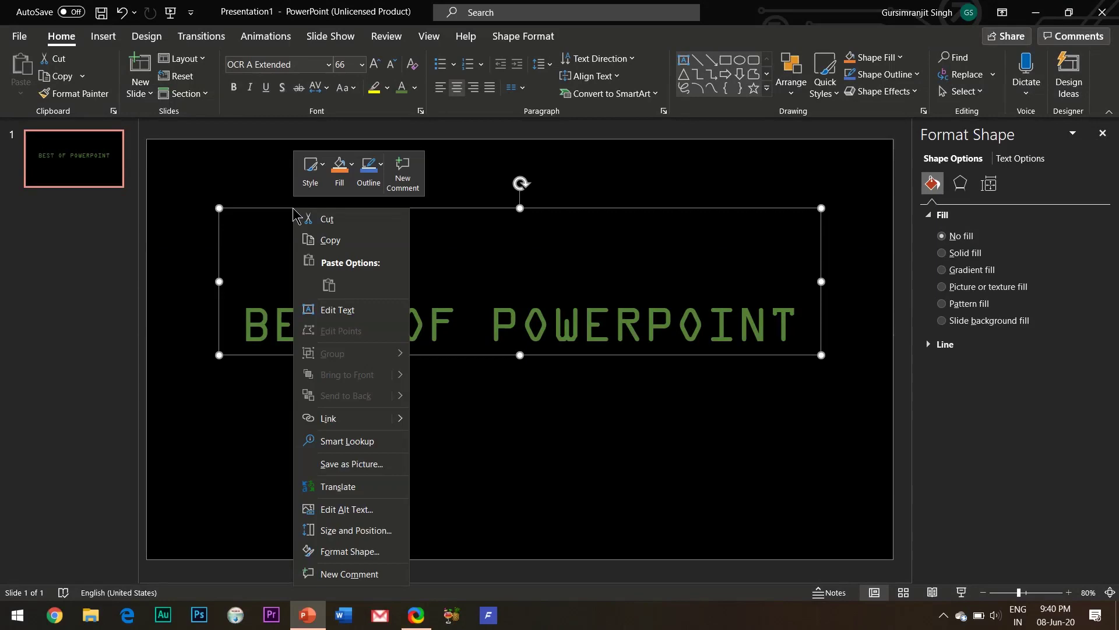
Step: Save the title text box as a picture named BOP on the Desktop
click(350, 465)
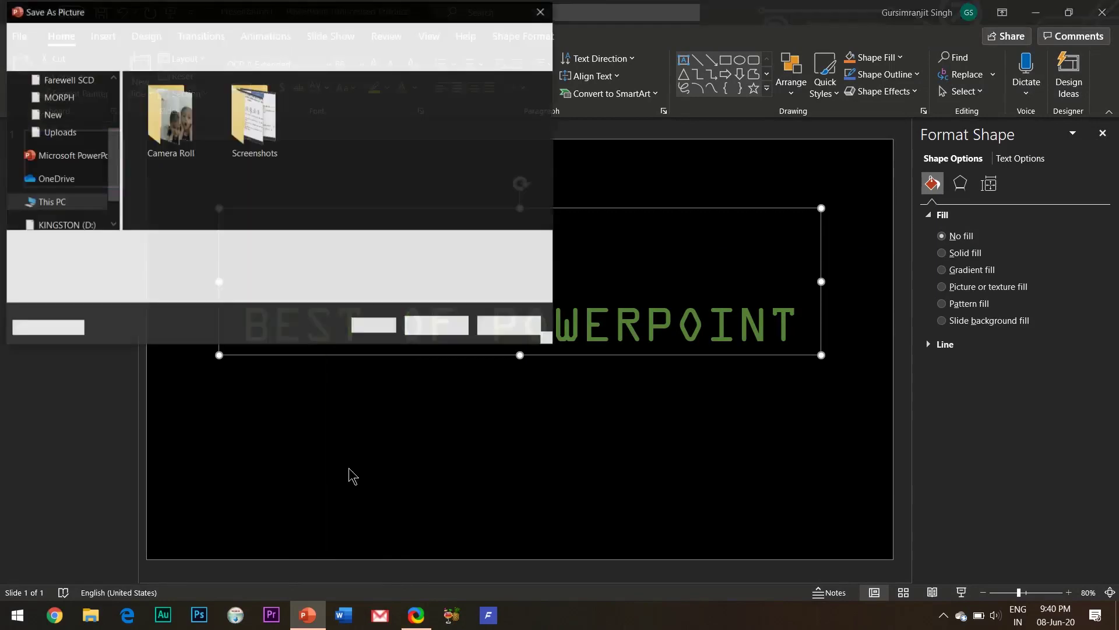
scroll(55, 145, up, 3)
click(58, 108)
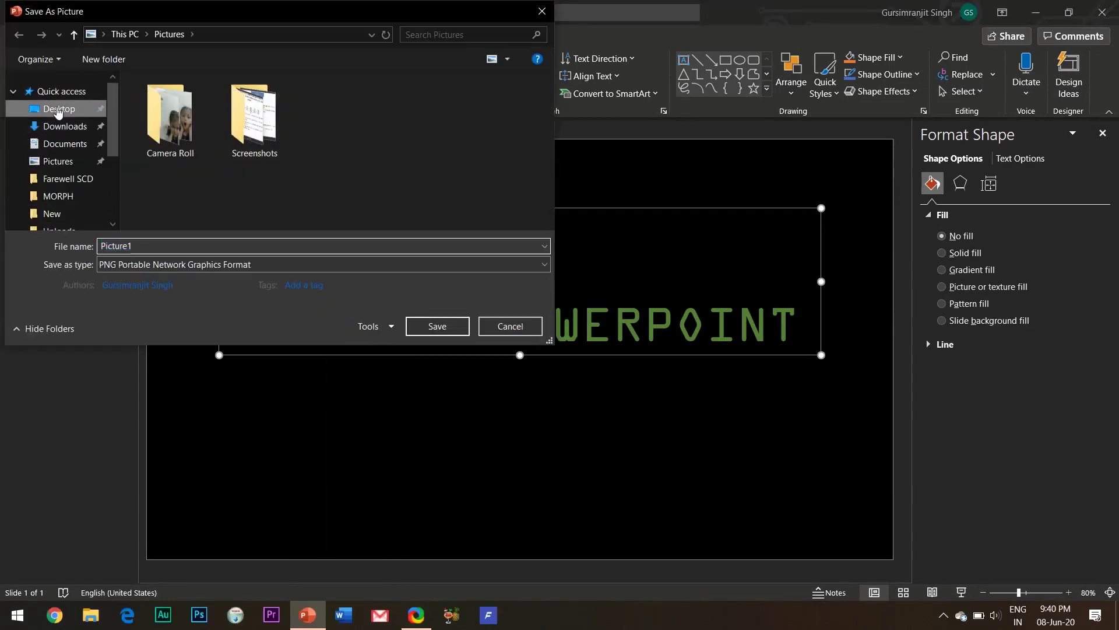
text(BOP)
key(Return)
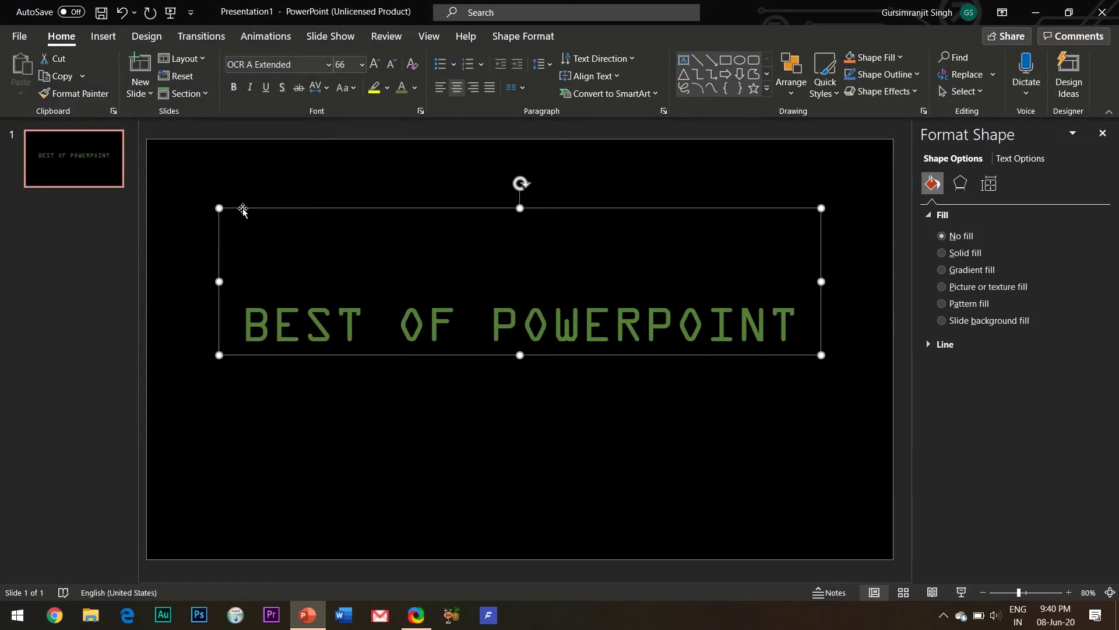
Step: Delete the title text box and paste the BOP picture onto the slide
key(Delete)
click(941, 252)
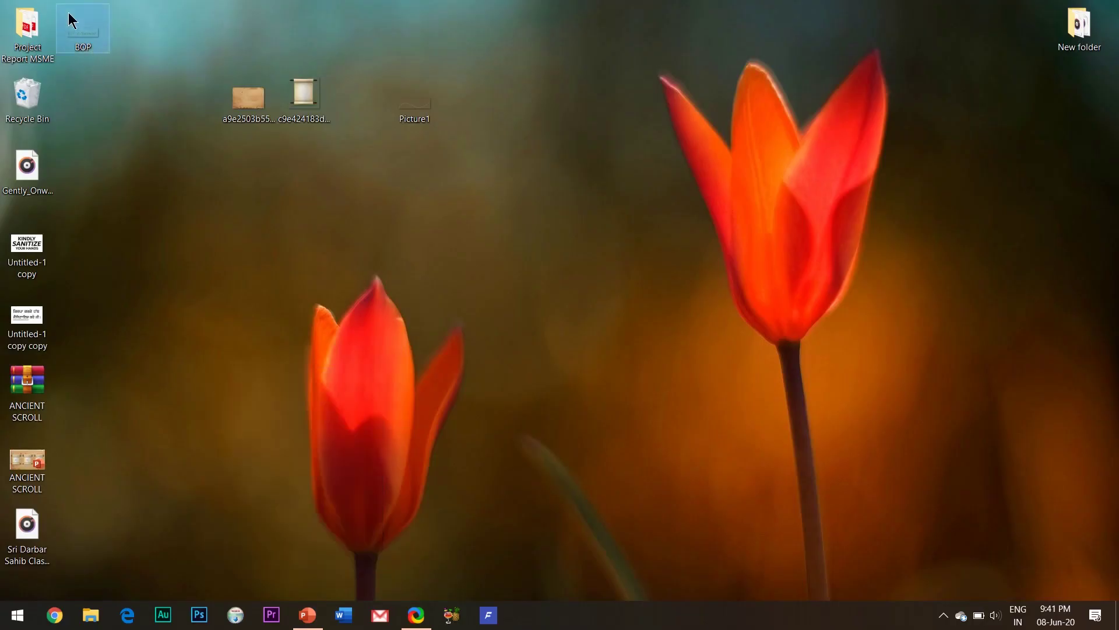
click(307, 614)
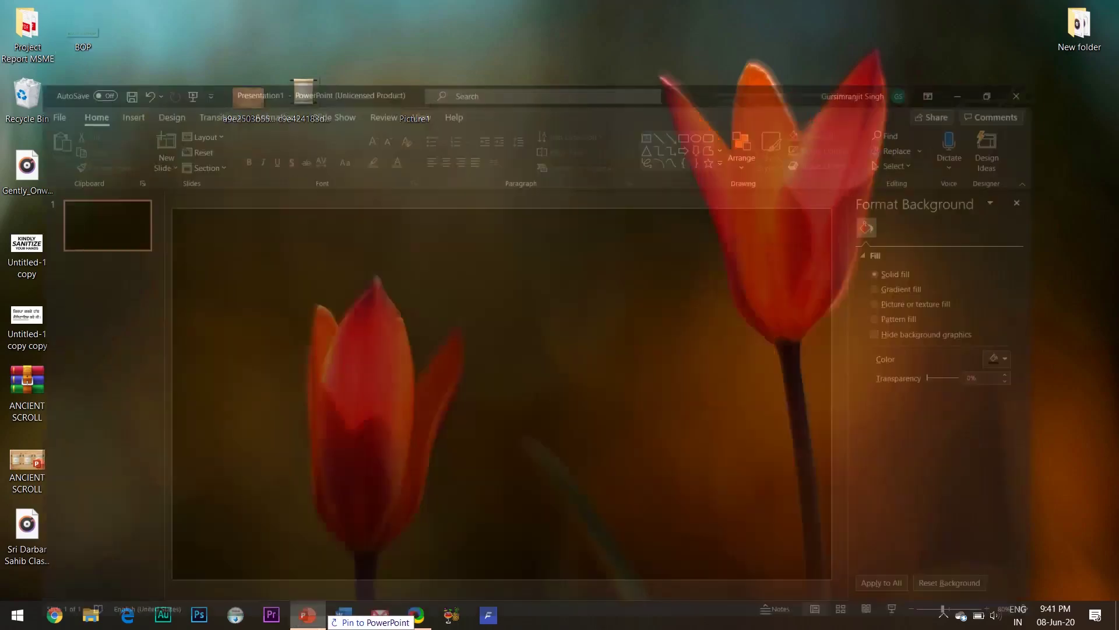
key(ctrl+v)
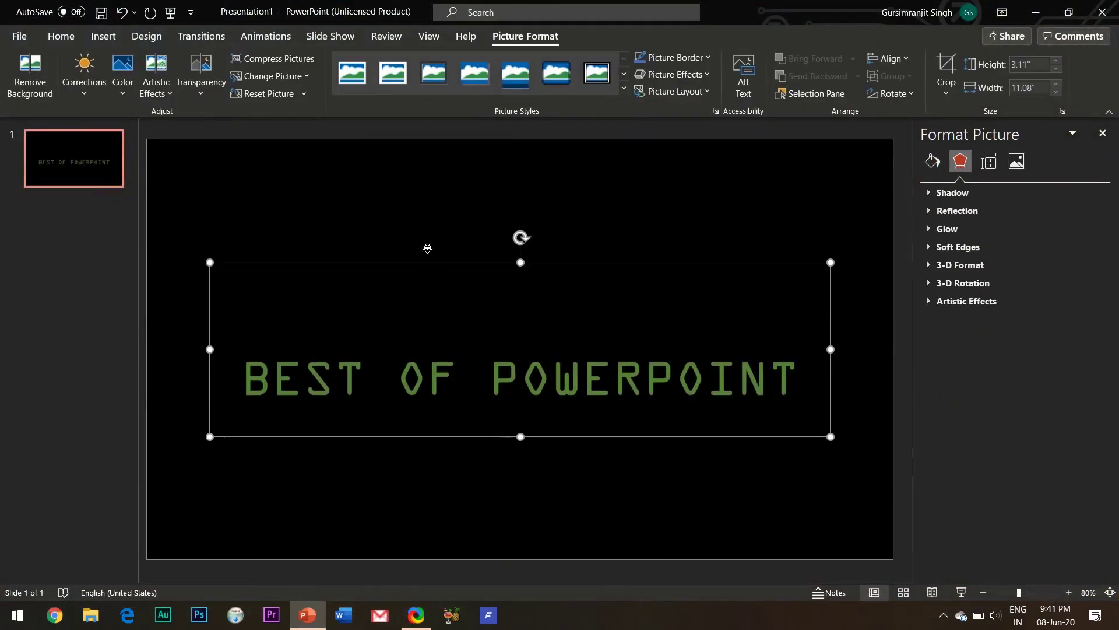
click(428, 248)
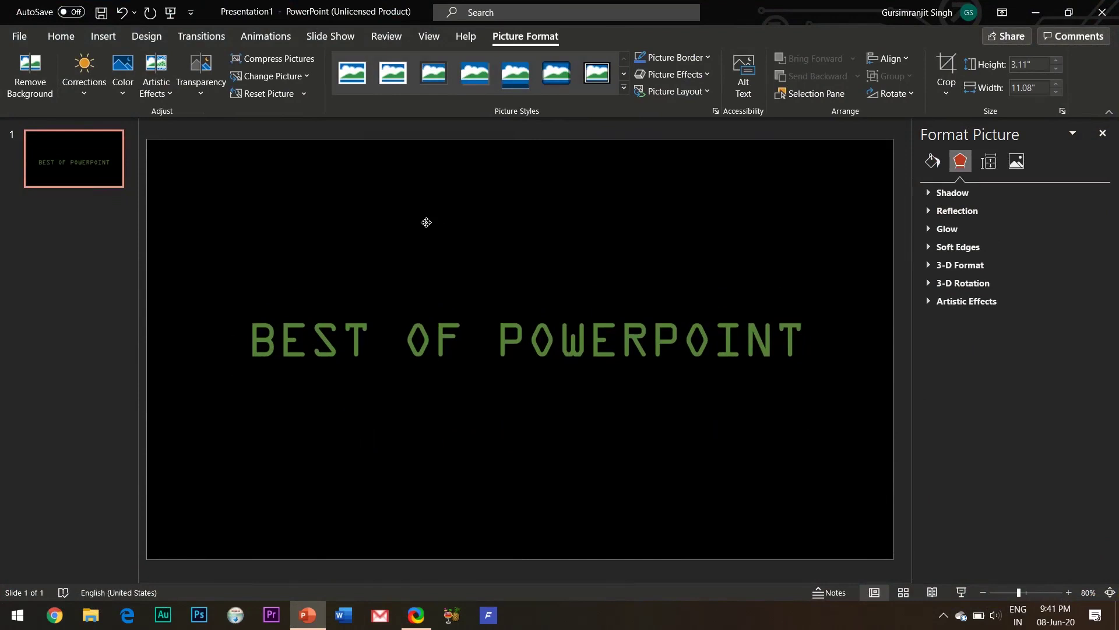
click(427, 202)
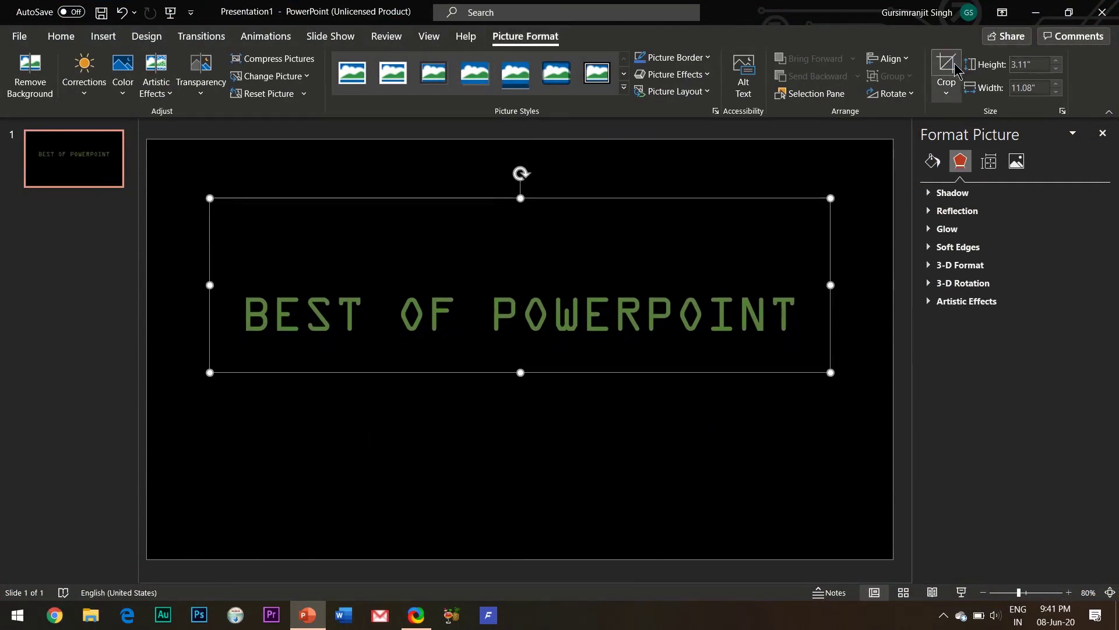
Step: Crop the title picture close around the text, then down to just the letter B
click(528, 255)
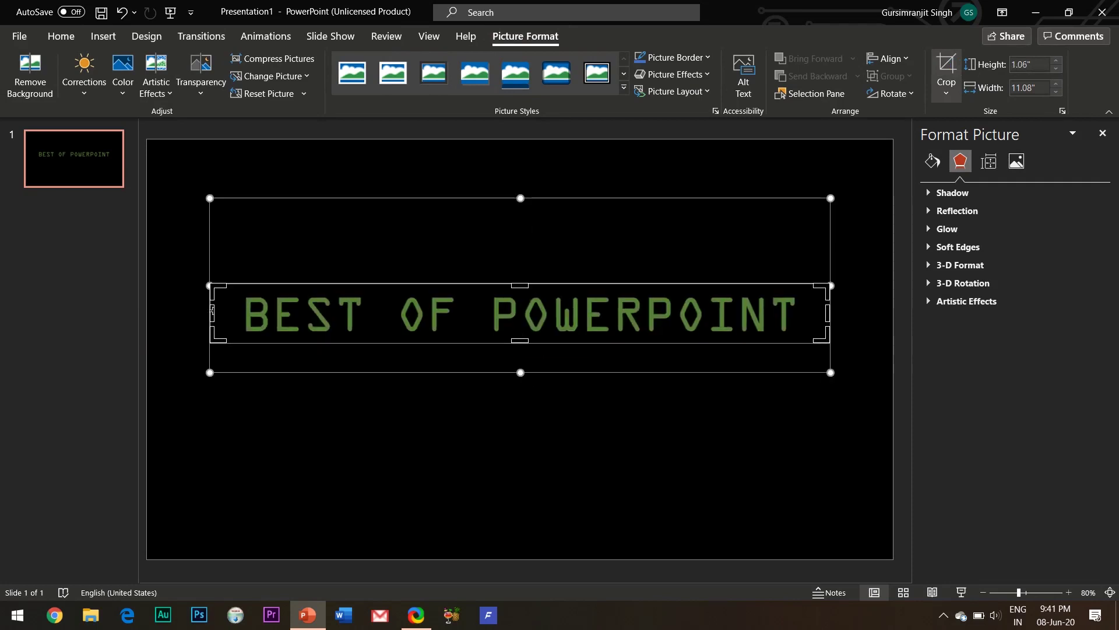
drag(212, 312, 239, 316)
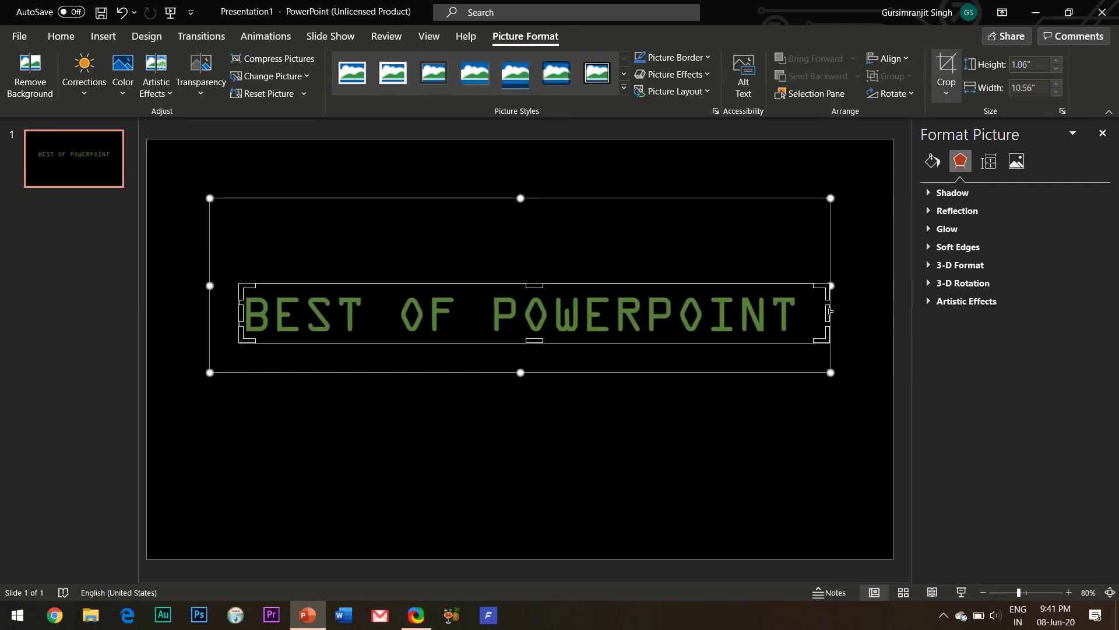
drag(829, 312, 804, 307)
click(610, 495)
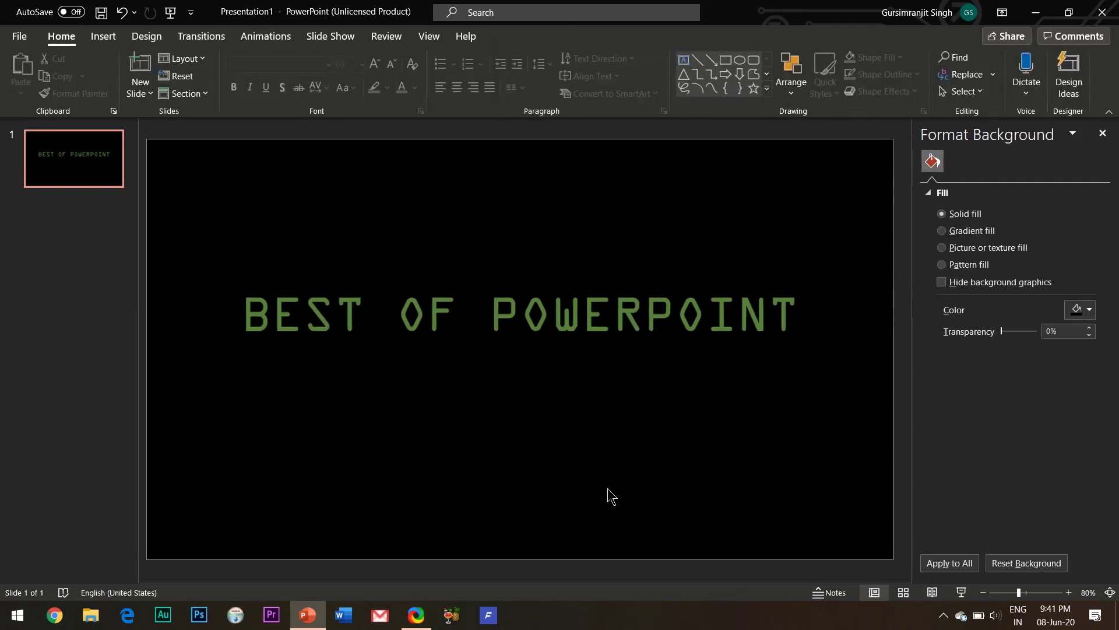
click(572, 330)
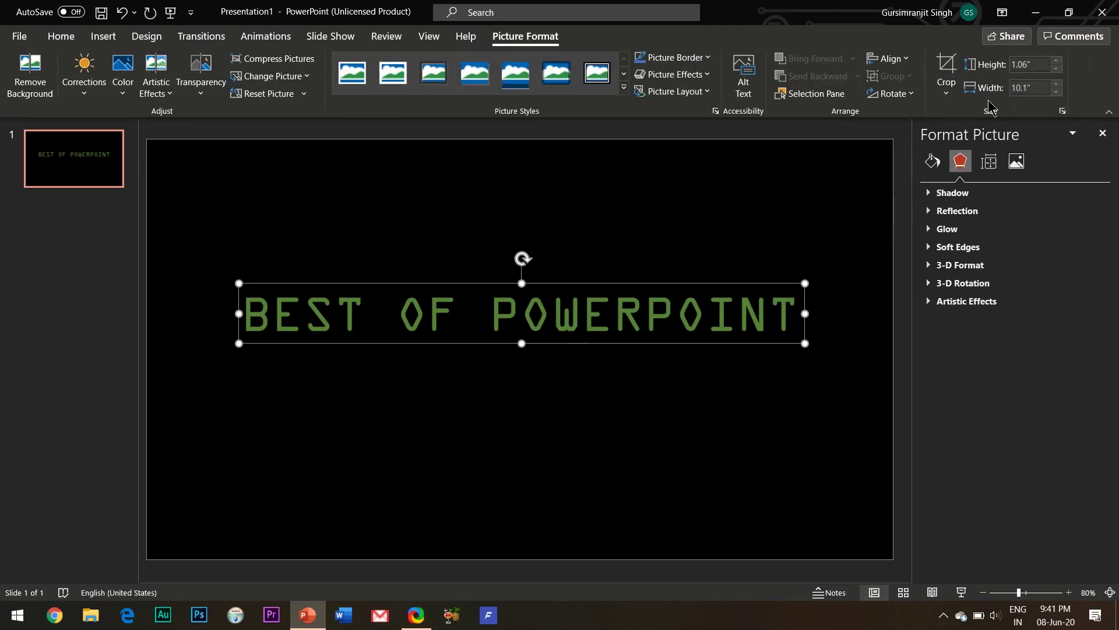
click(946, 67)
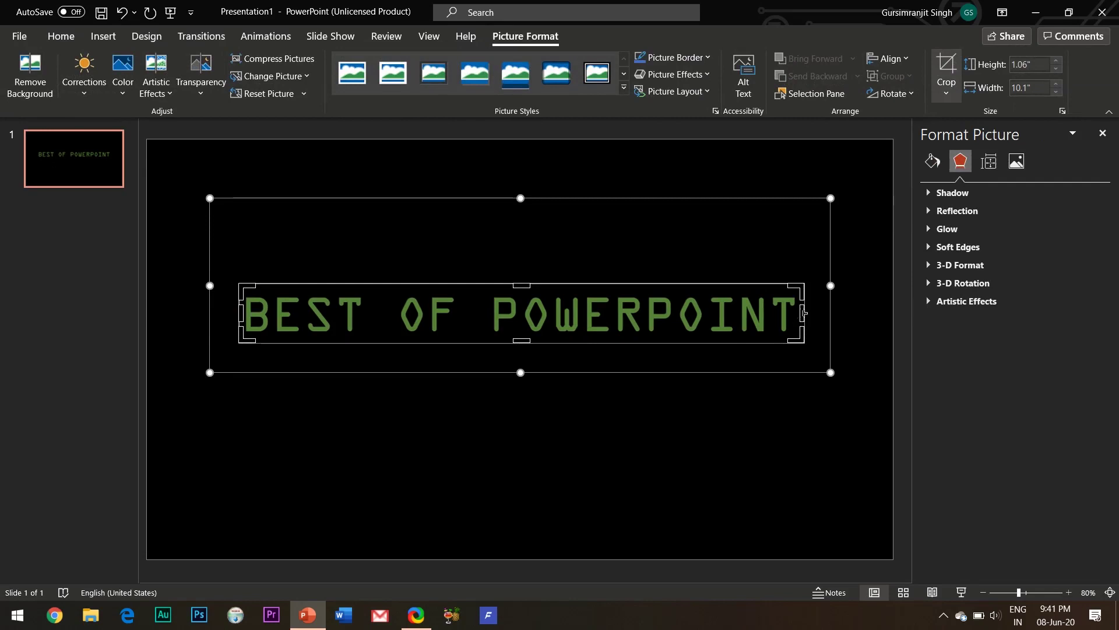
drag(804, 313, 273, 314)
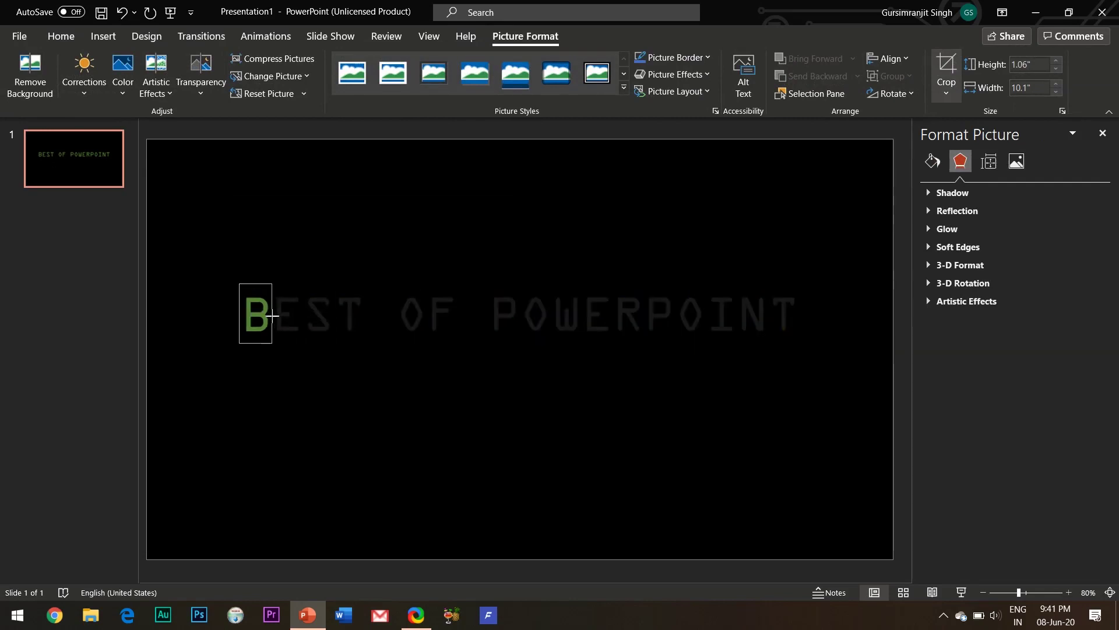
click(337, 454)
Step: Paste another full title picture copy and trial-crop it, undoing the crop to E
key(ctrl+v)
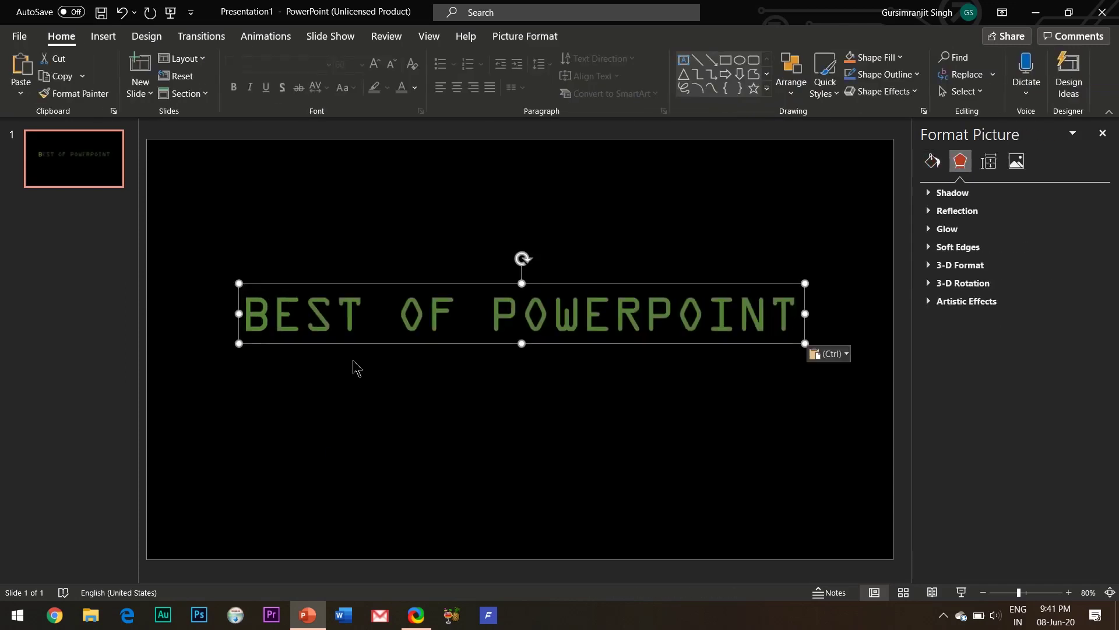
click(525, 36)
click(946, 67)
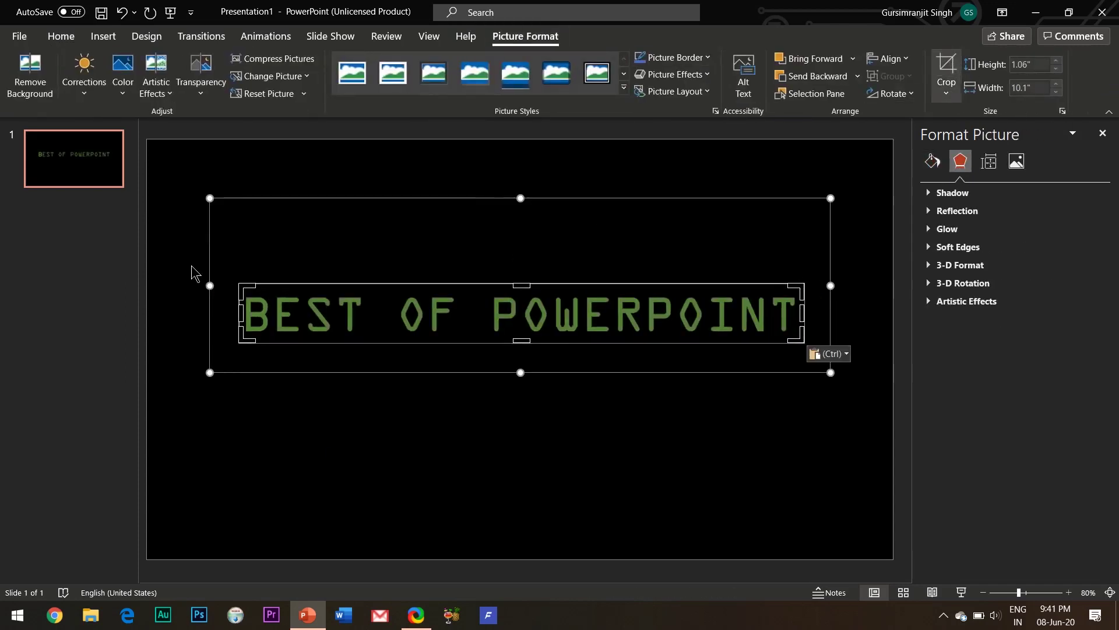
drag(241, 313, 270, 324)
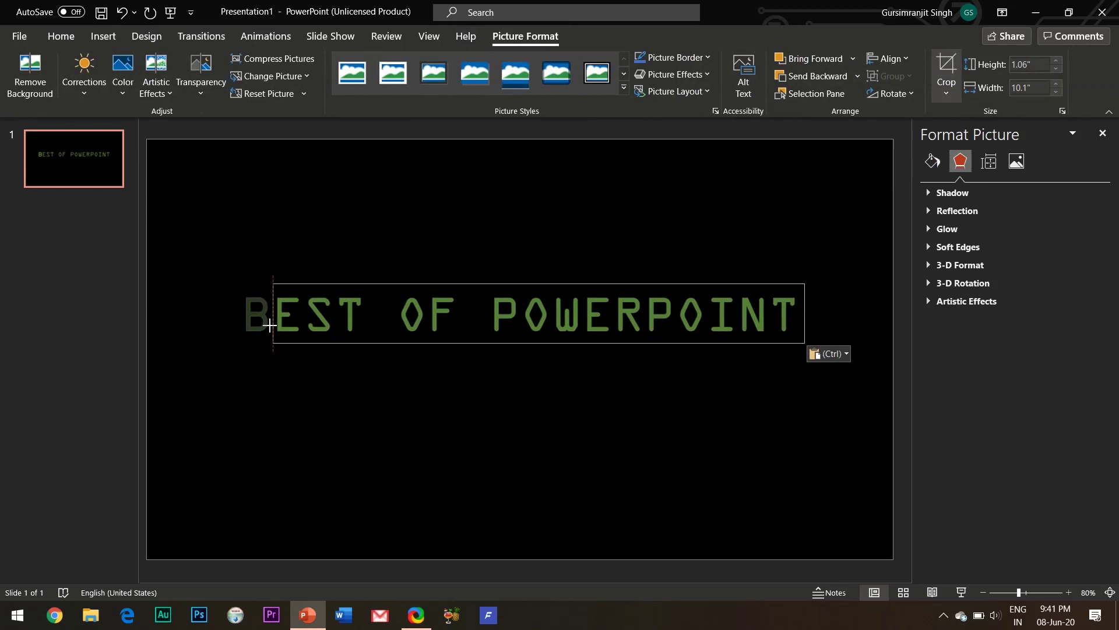
drag(803, 315, 306, 318)
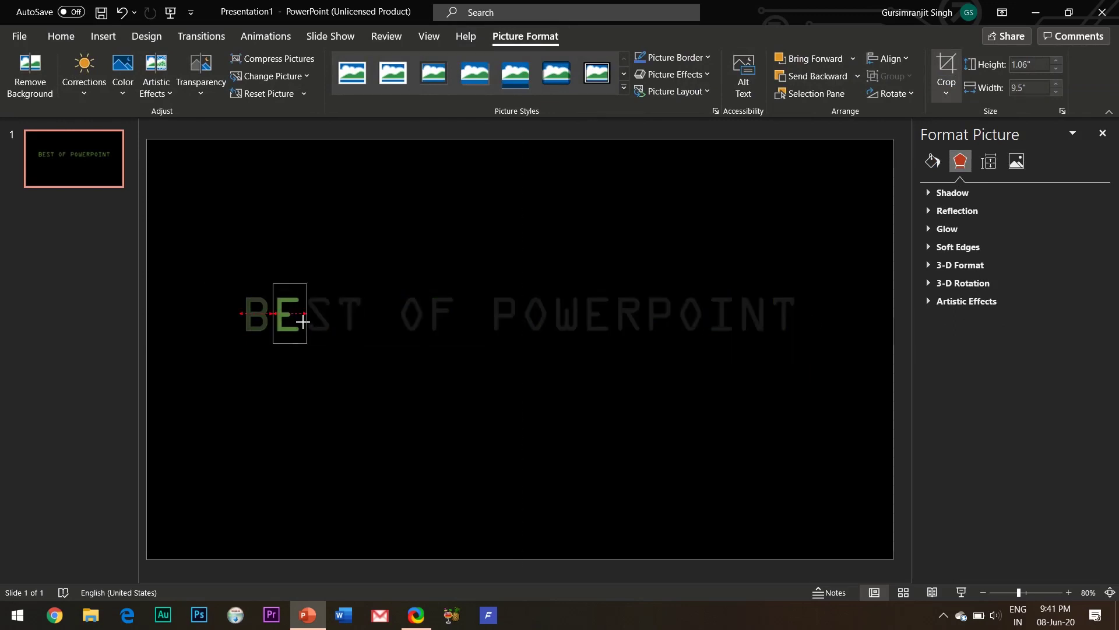
key(ctrl+z)
key(ctrl+y)
key(ctrl+z)
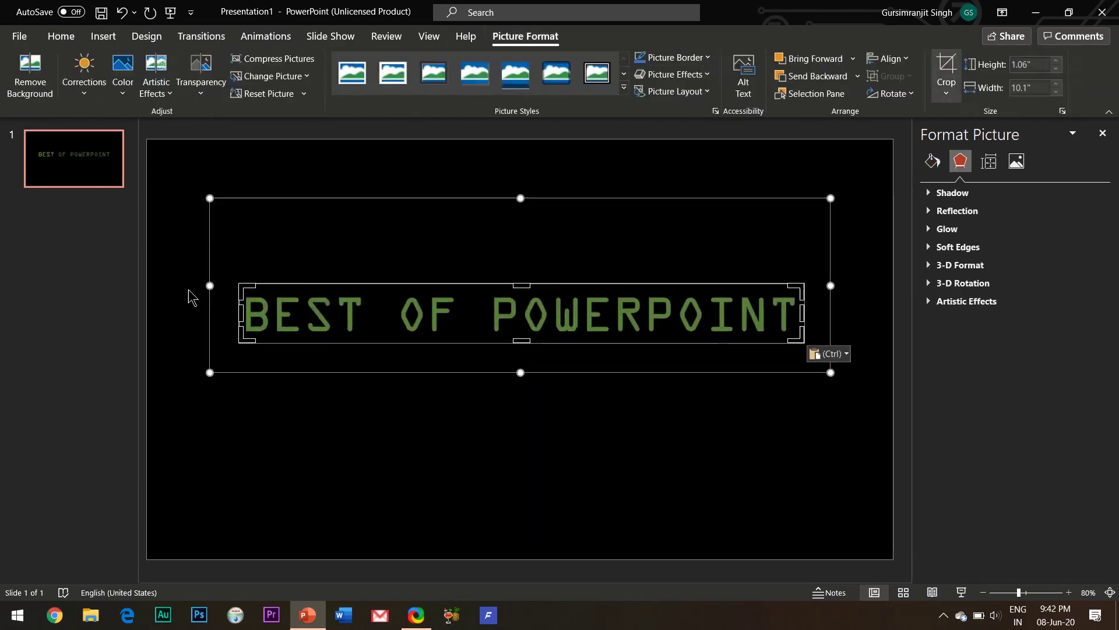
mouse_move(241, 313)
mouse_down()
mouse_move(425, 312)
mouse_move(239, 315)
mouse_up()
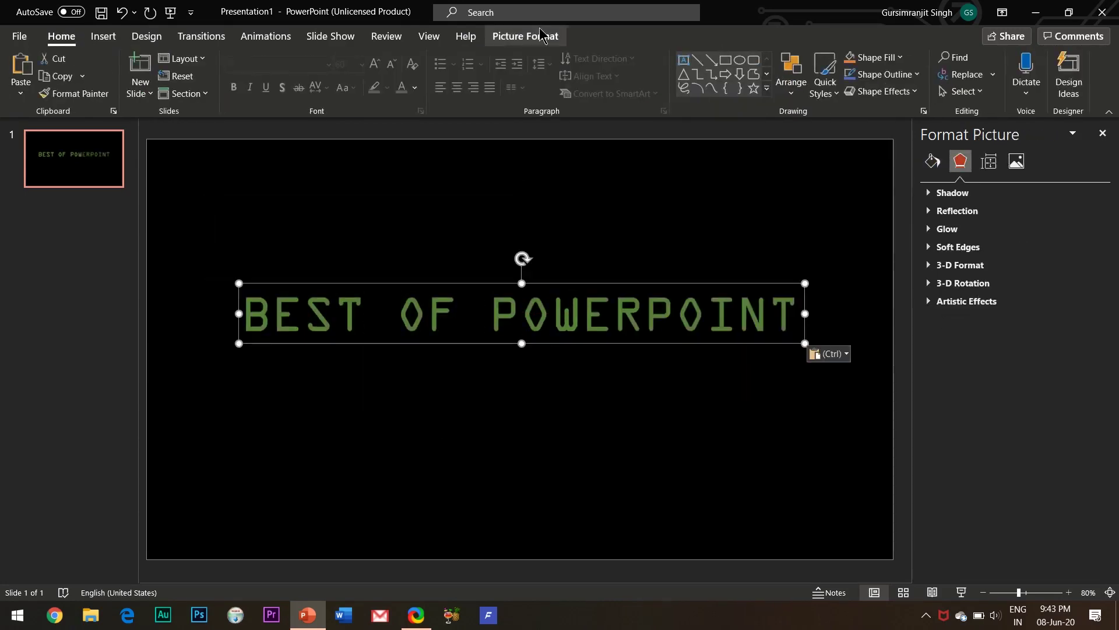
click(540, 35)
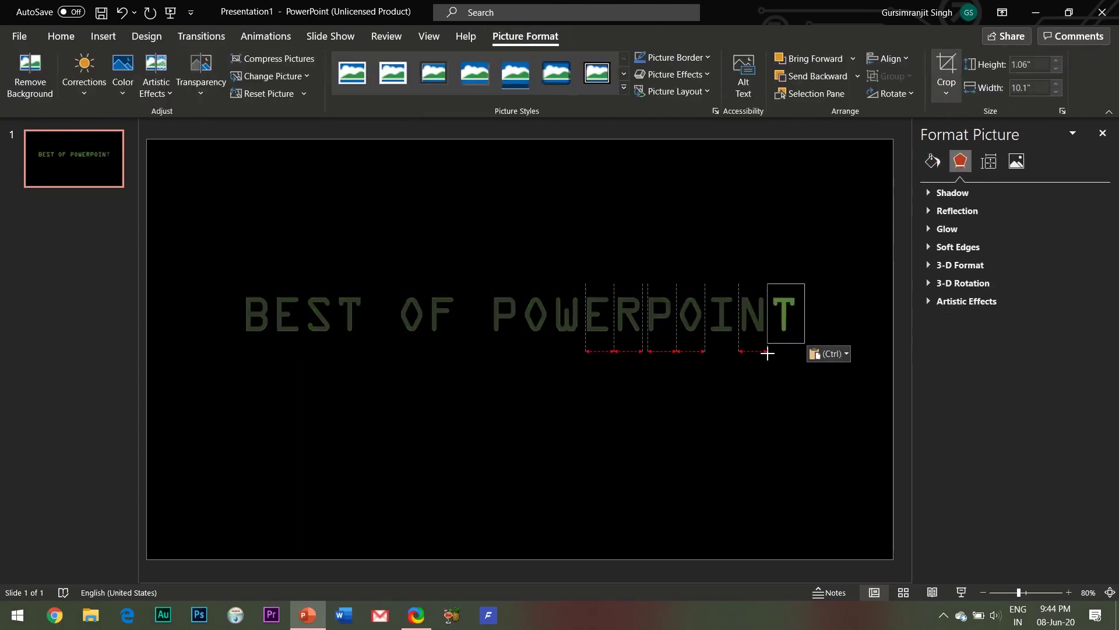
click(741, 475)
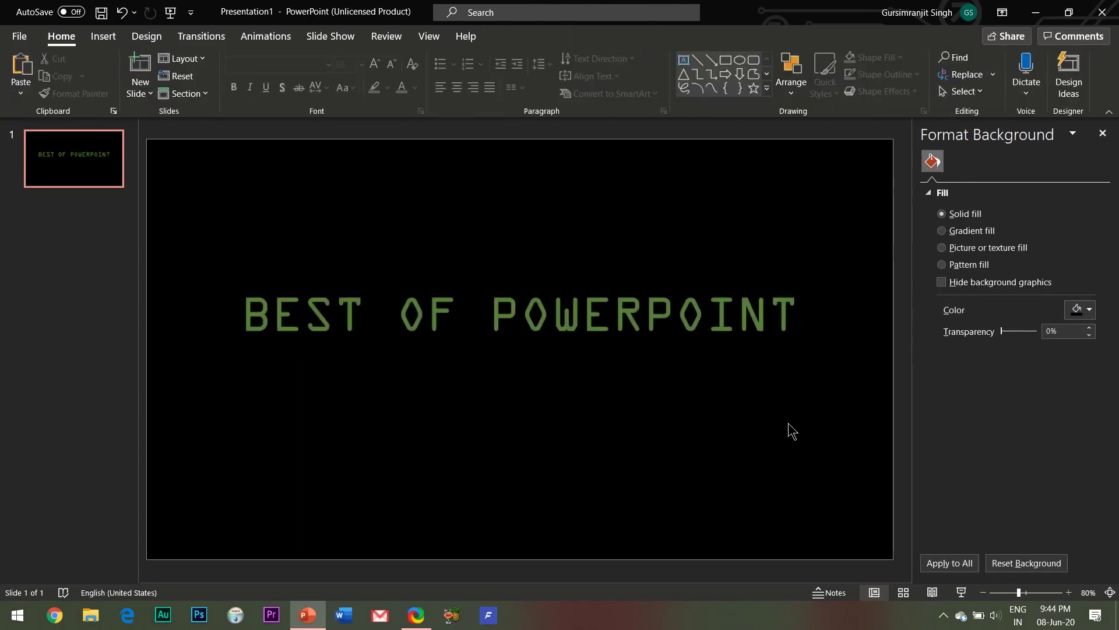
Step: Draw a rectangle over the letter B
click(105, 41)
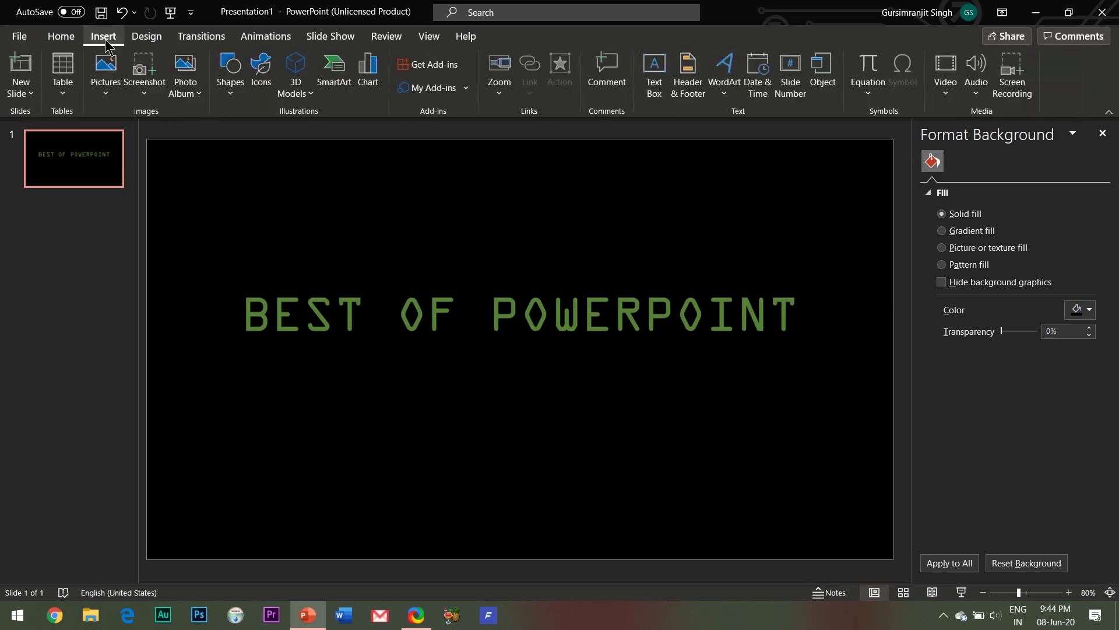
click(233, 98)
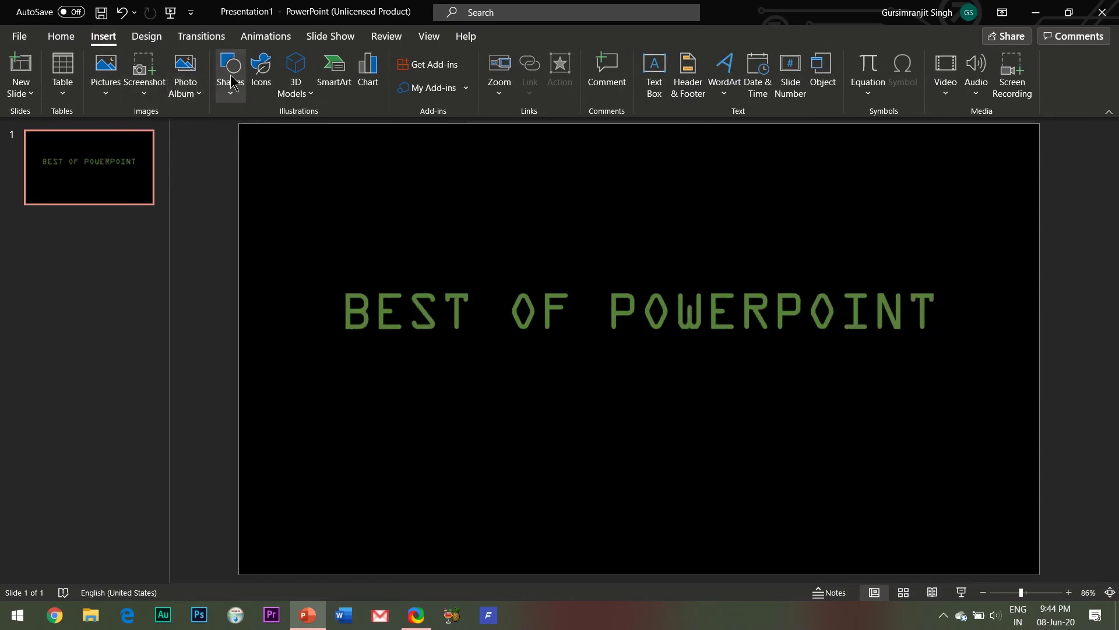
click(231, 81)
click(269, 135)
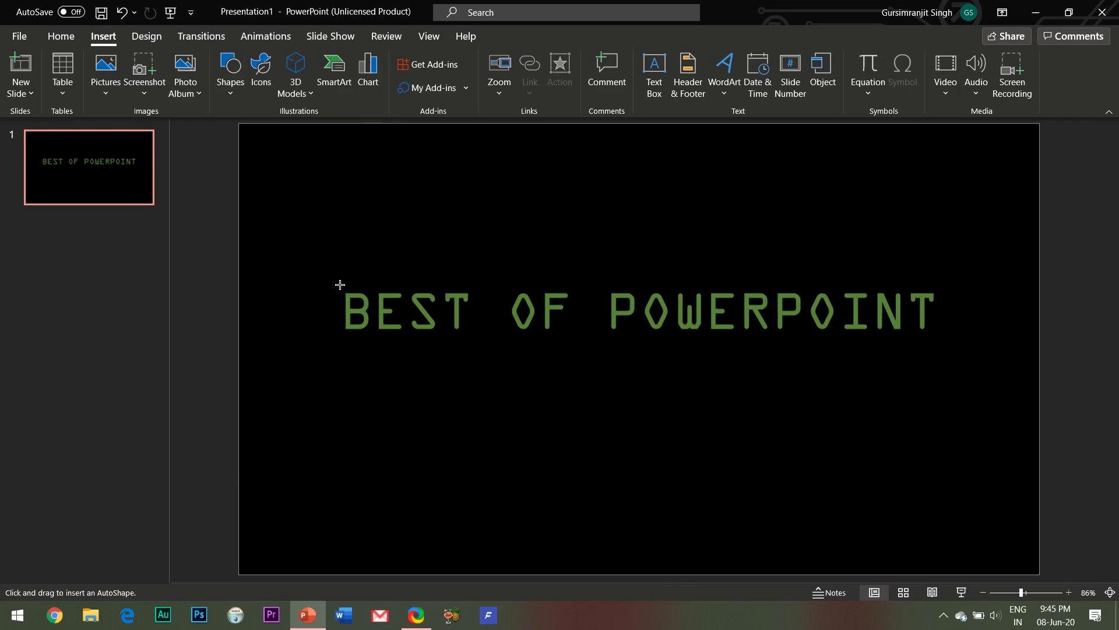
drag(340, 284, 371, 336)
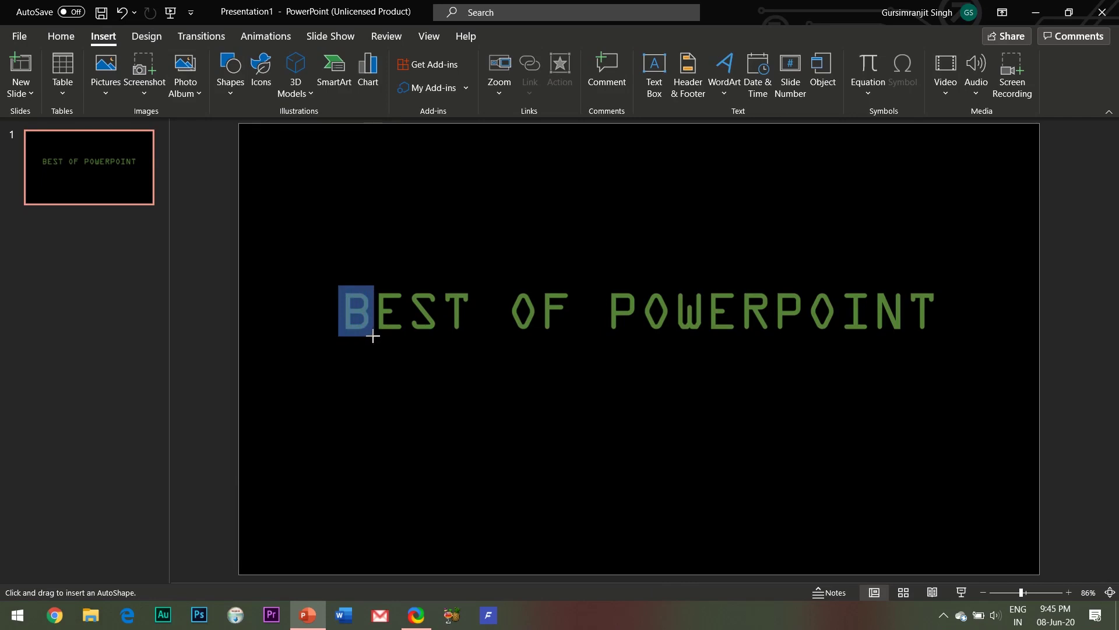
drag(373, 336, 373, 337)
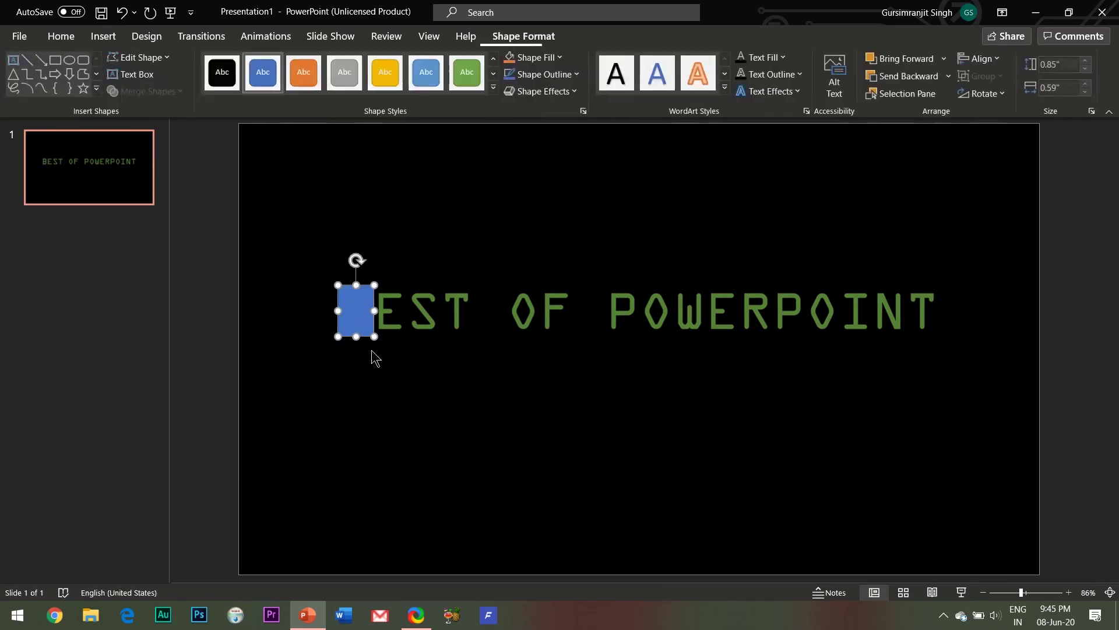
Step: Fill the rectangle green and remove its outline
click(558, 59)
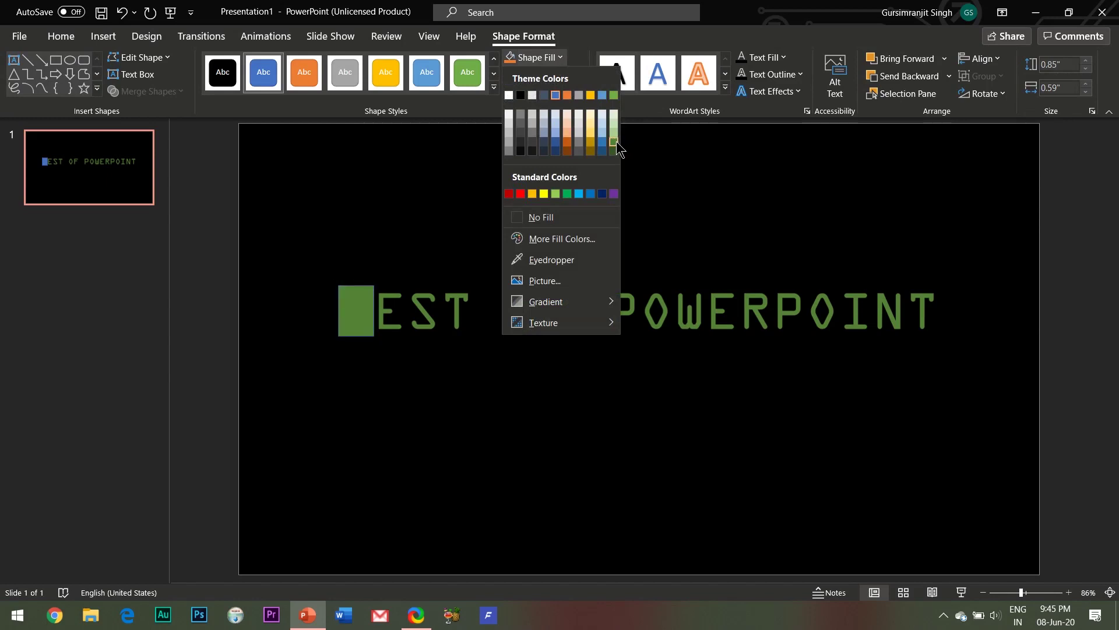
click(614, 141)
click(542, 74)
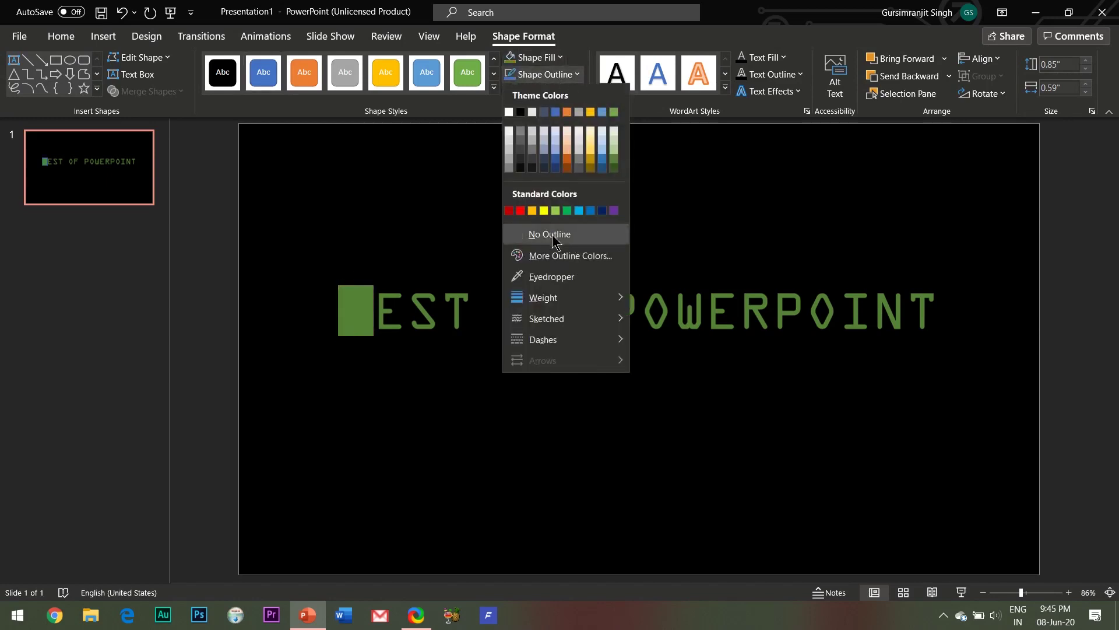
click(552, 234)
click(373, 475)
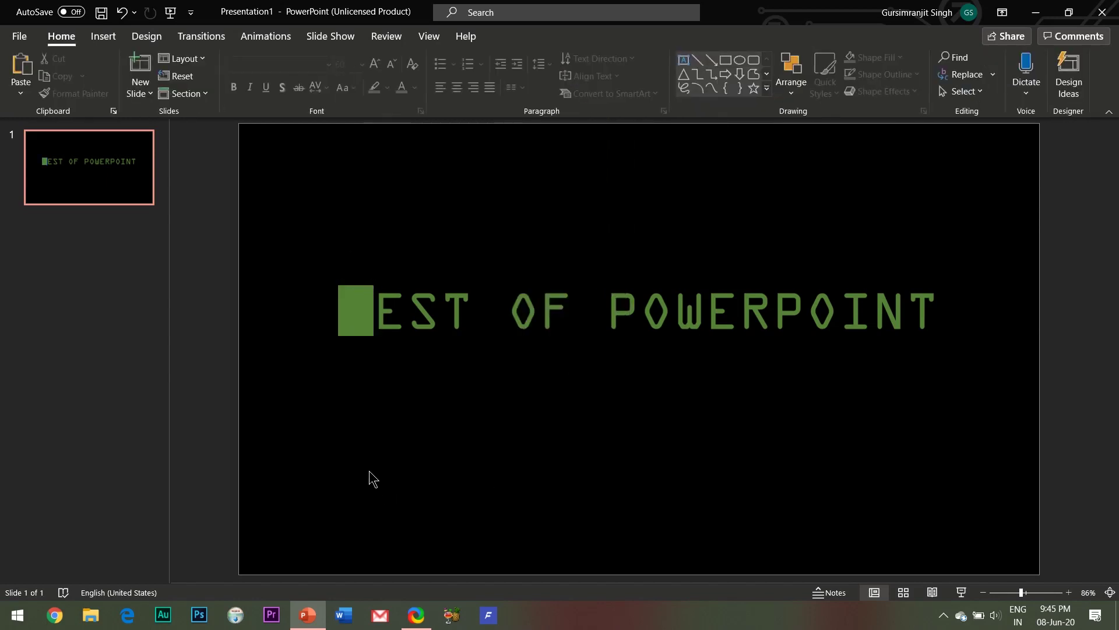
click(353, 315)
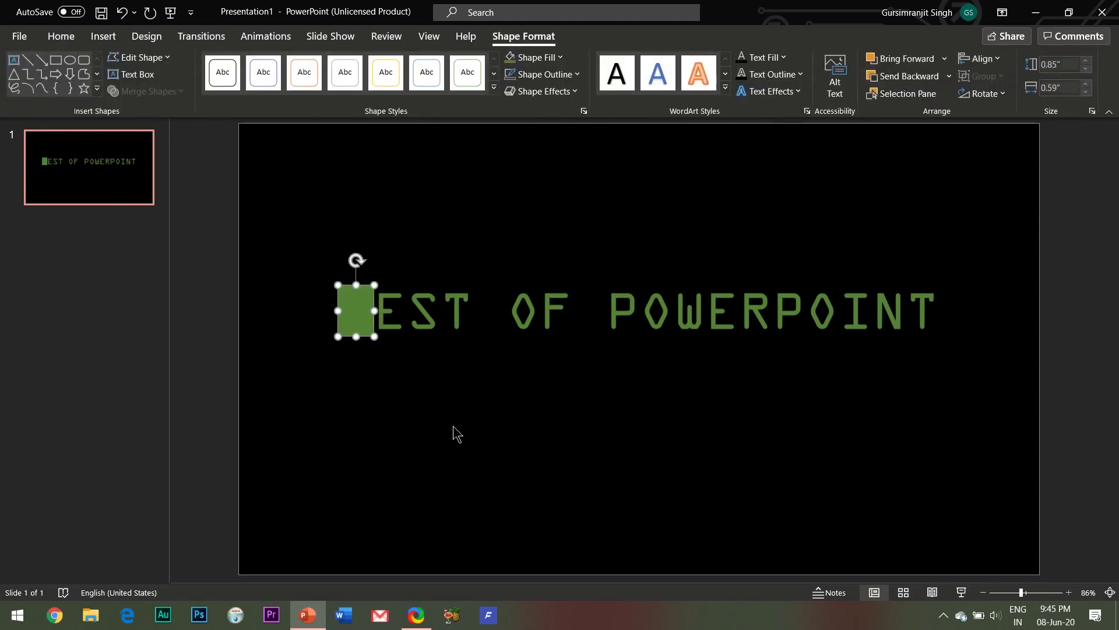
Step: Give the green rectangle an Appear entrance plus a Pulse emphasis
click(265, 46)
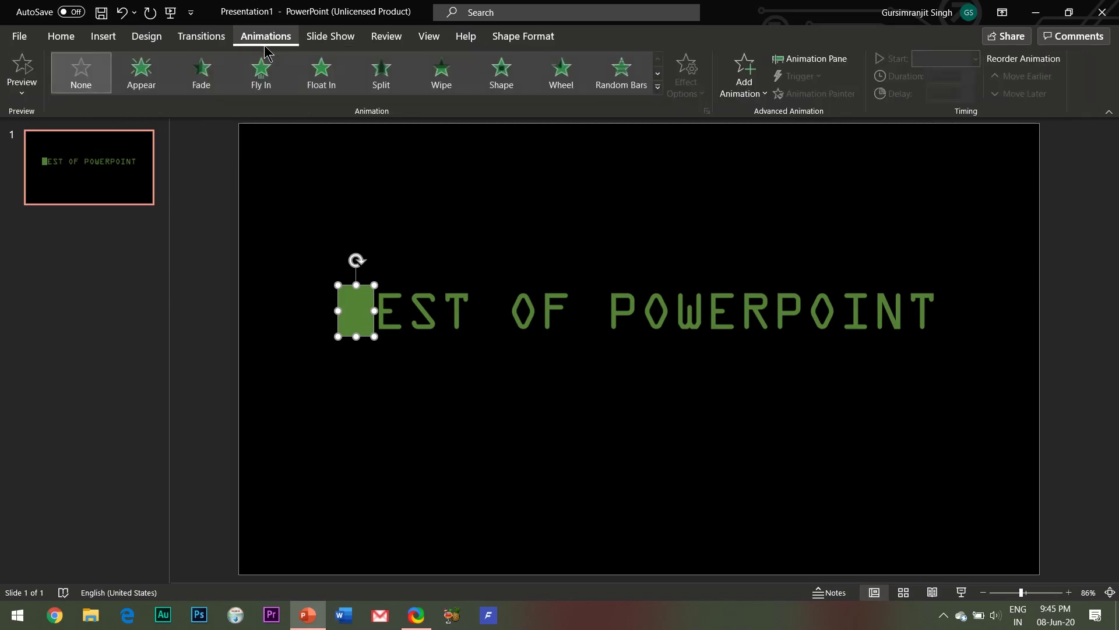
click(140, 71)
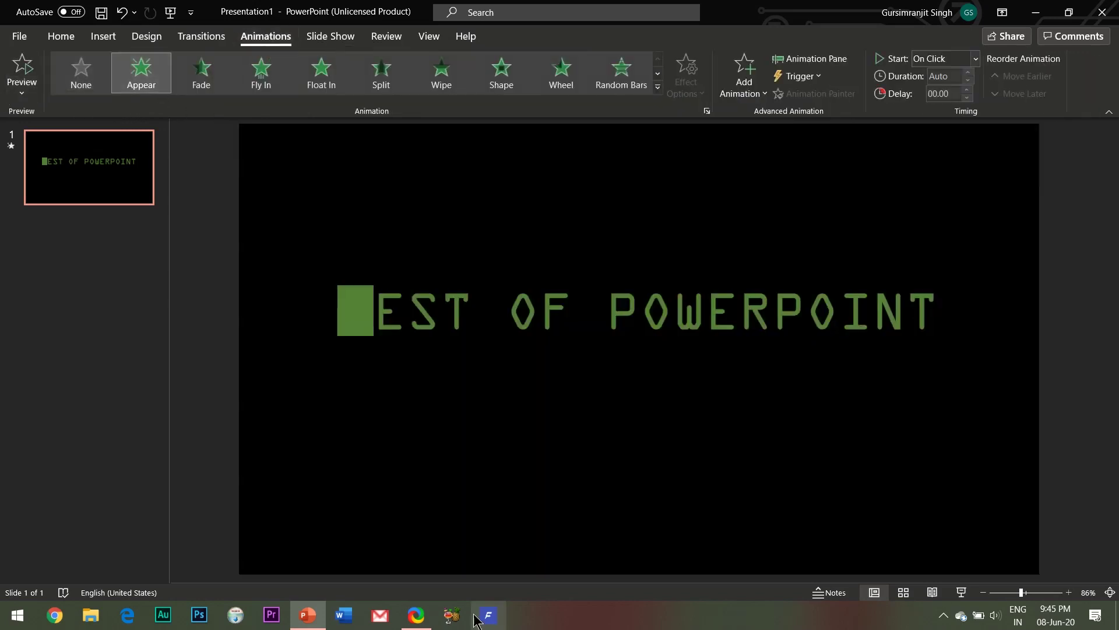
click(752, 98)
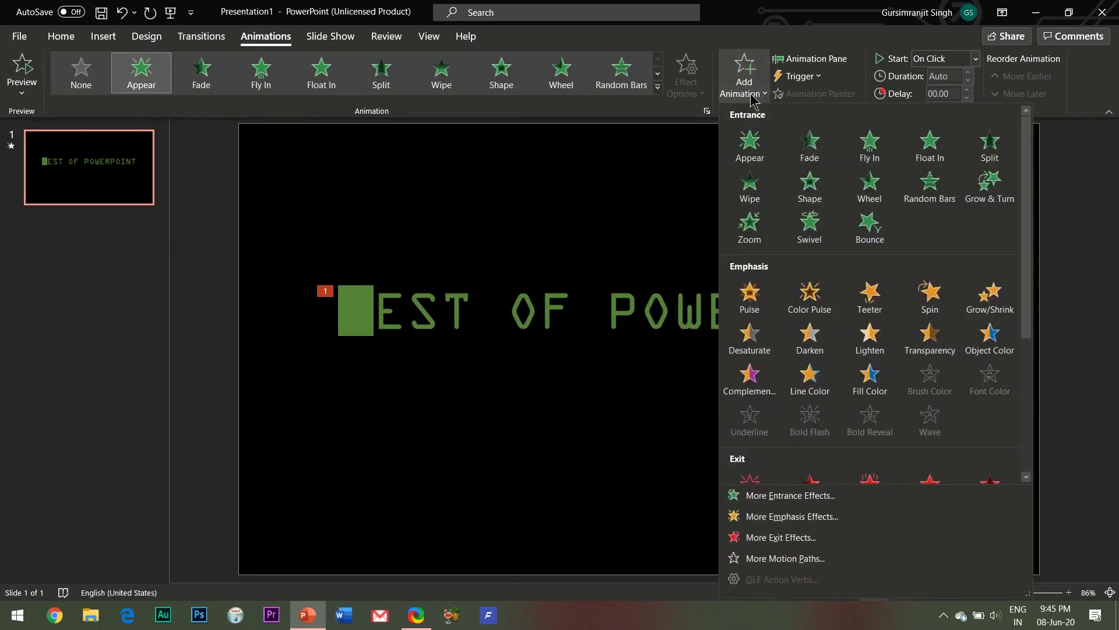
click(752, 296)
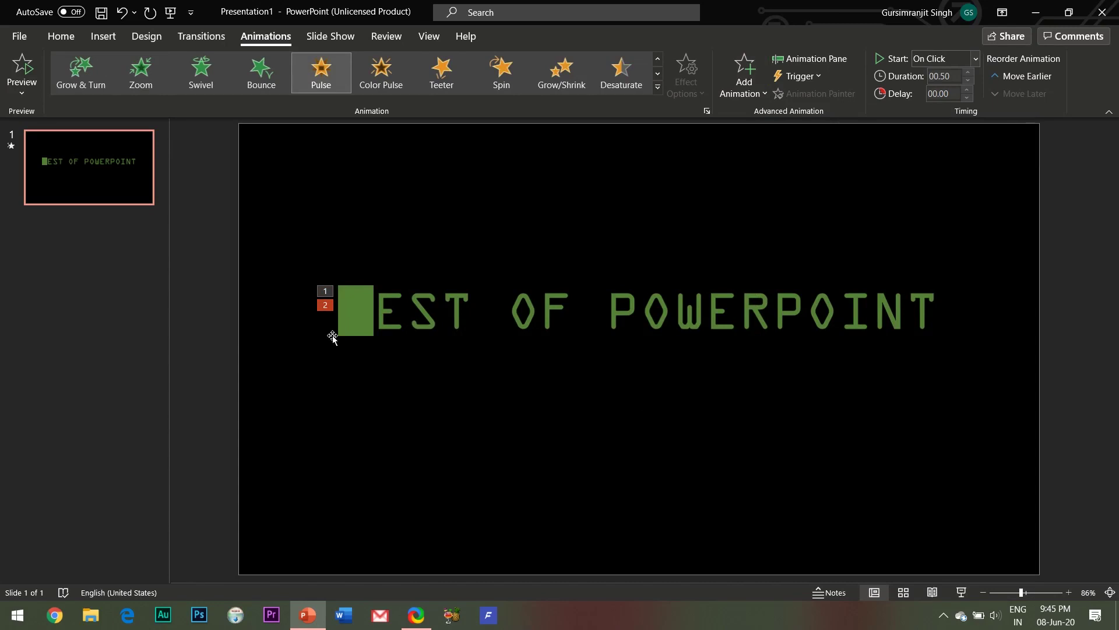
Step: Move the green block below the title and give the B picture an Appear entrance
drag(358, 313, 358, 353)
click(358, 304)
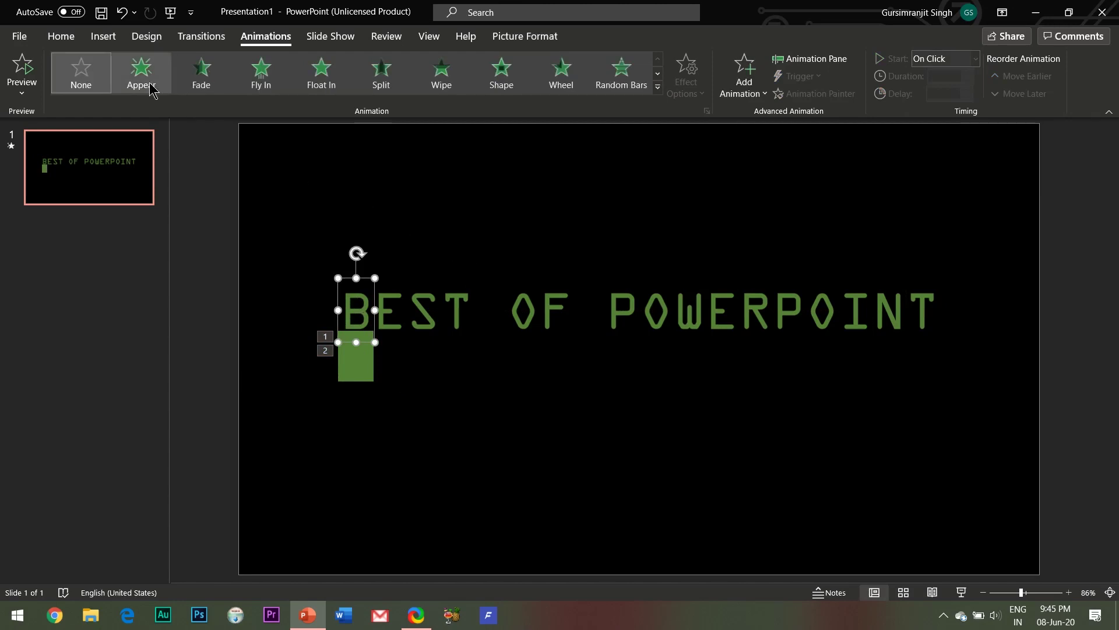
click(145, 86)
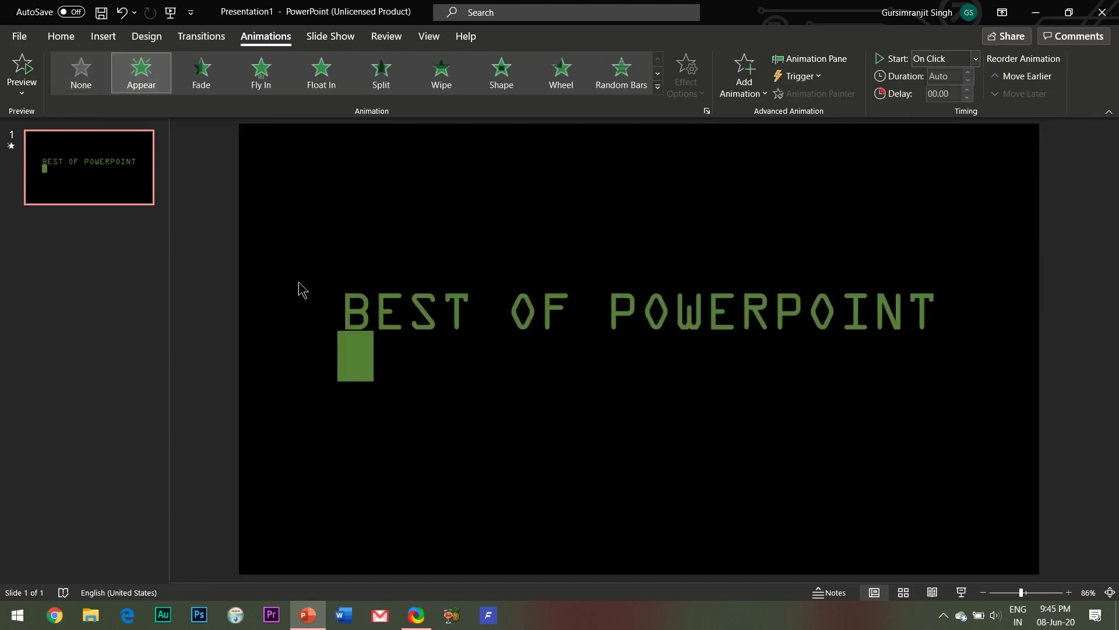
Step: Move the green block back over B and add a Right straight-line motion path
drag(357, 365, 347, 316)
click(362, 313)
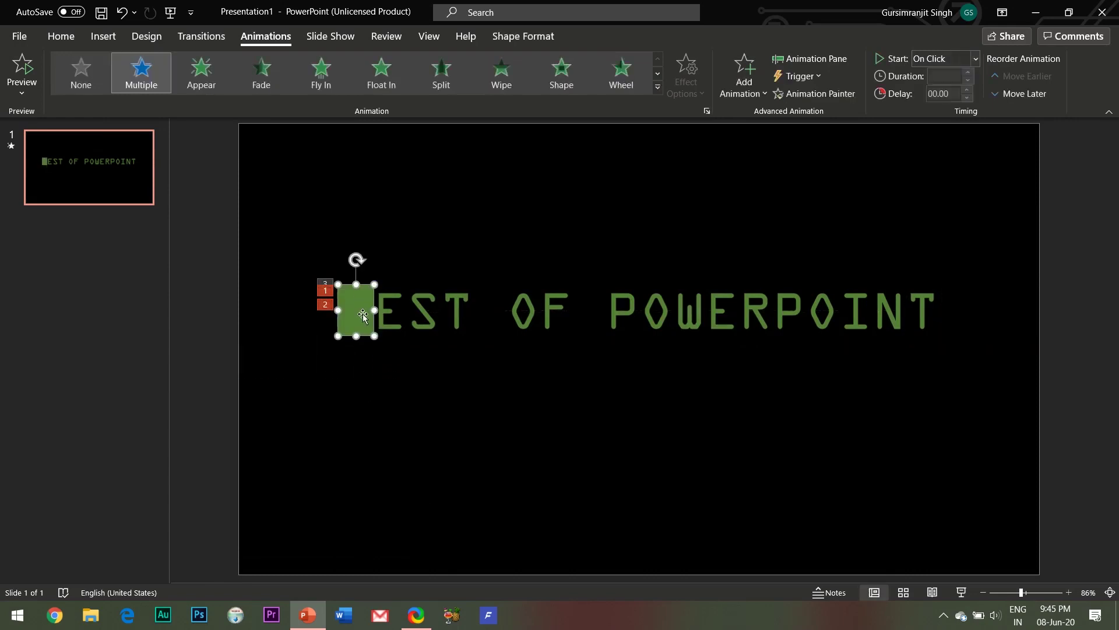
click(742, 75)
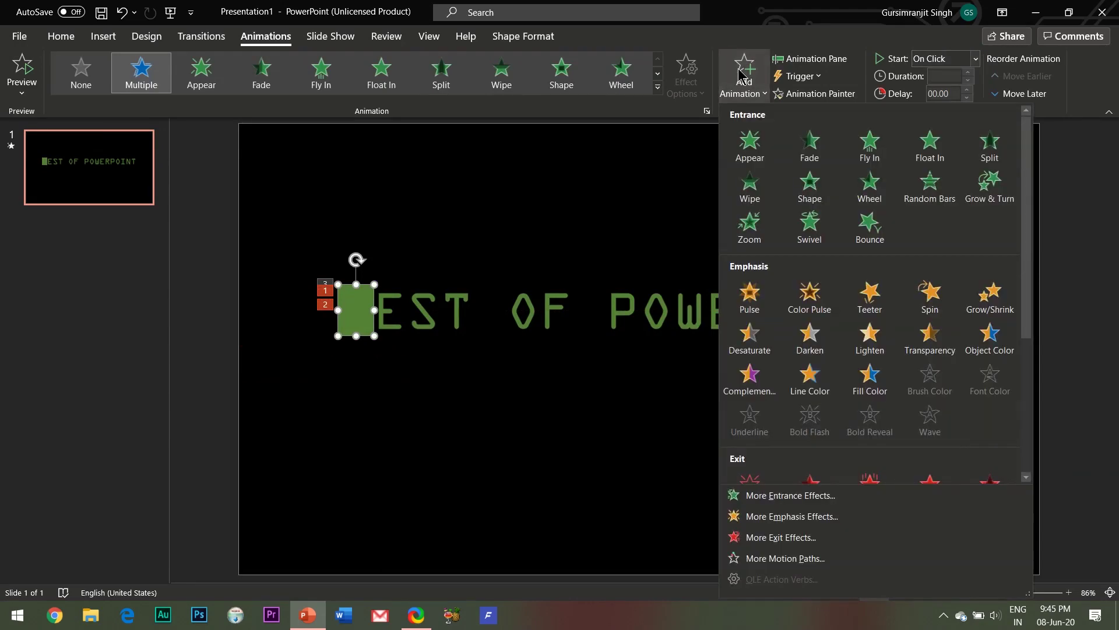
scroll(839, 385, down, 4)
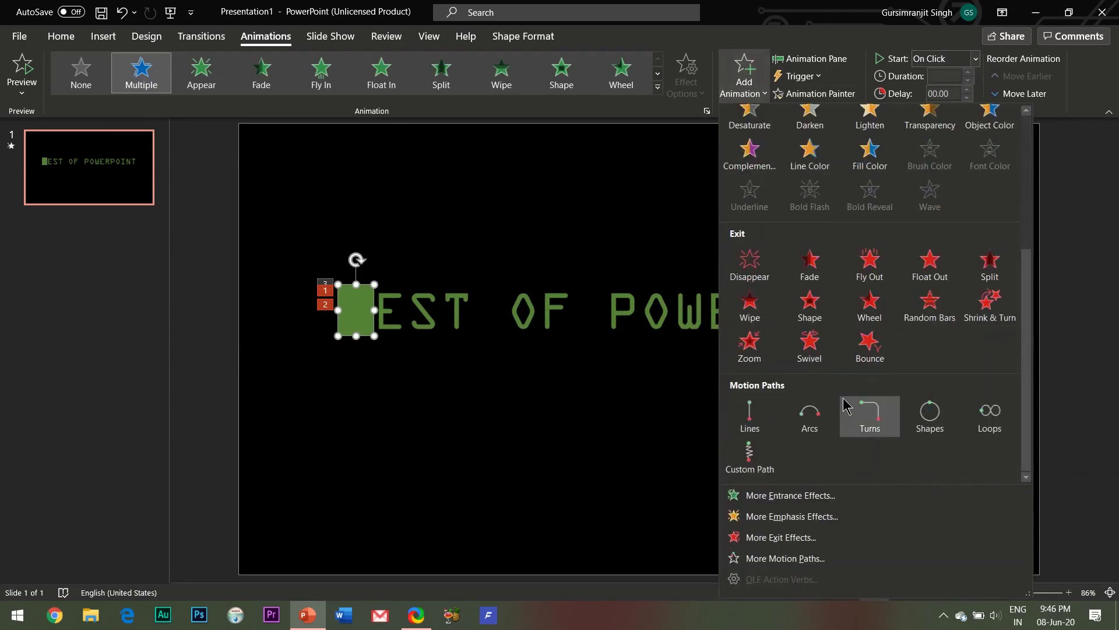
click(794, 559)
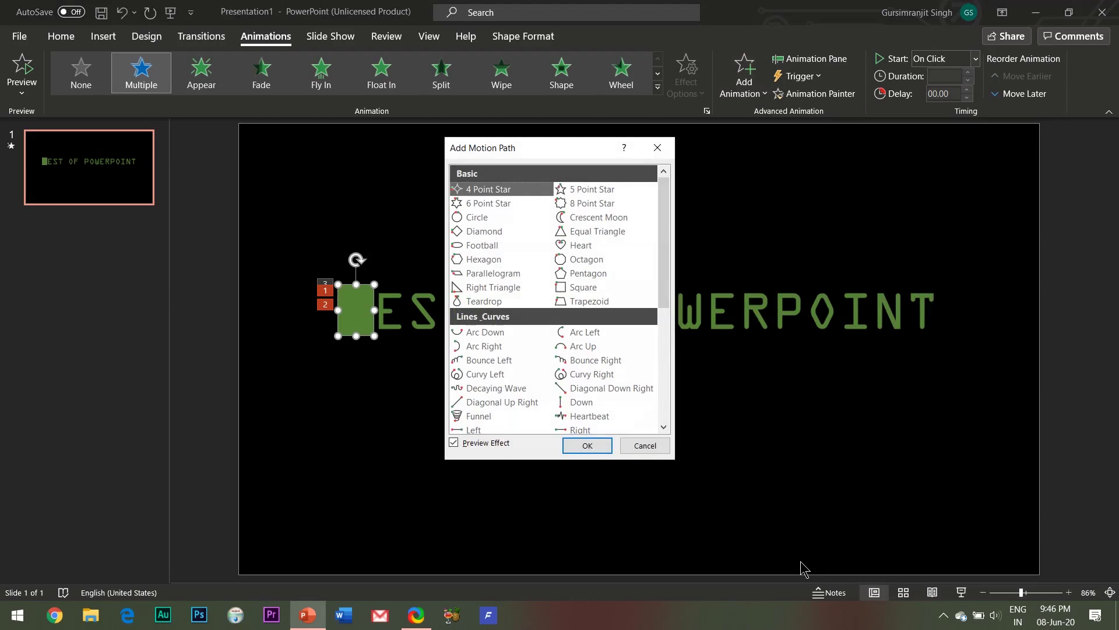
click(623, 429)
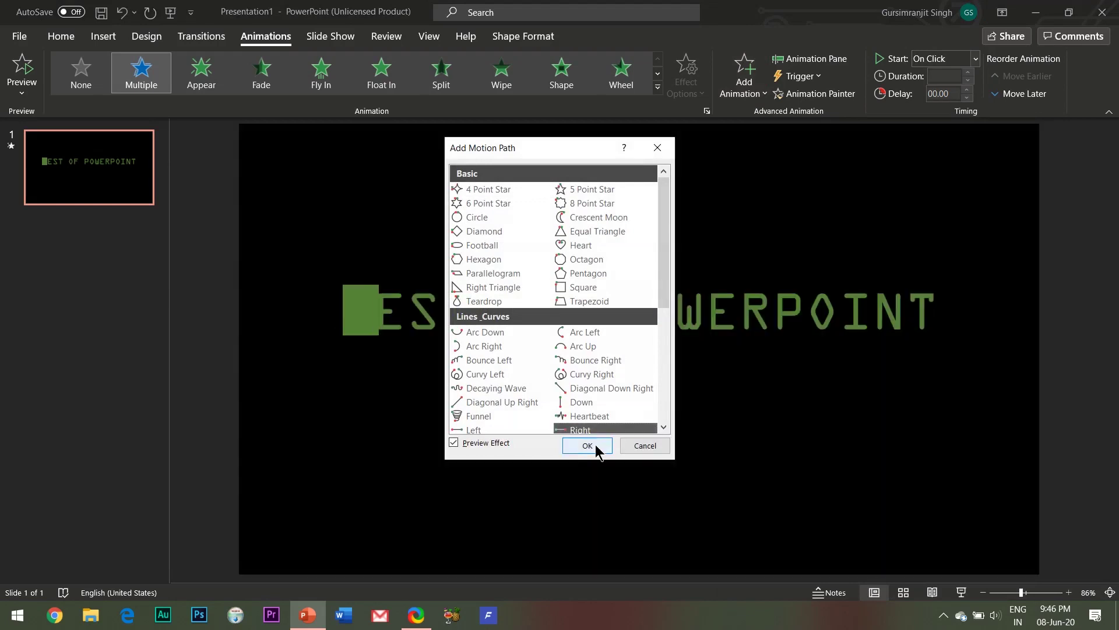
click(595, 447)
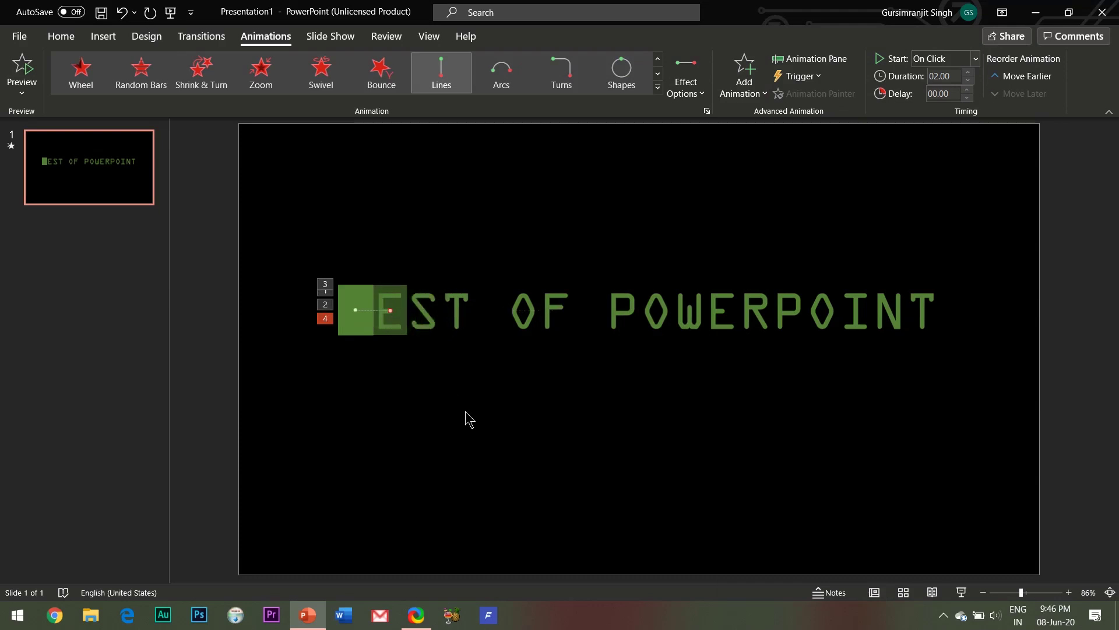
Step: Add a Disappear exit effect to the green block after its motion path
click(746, 82)
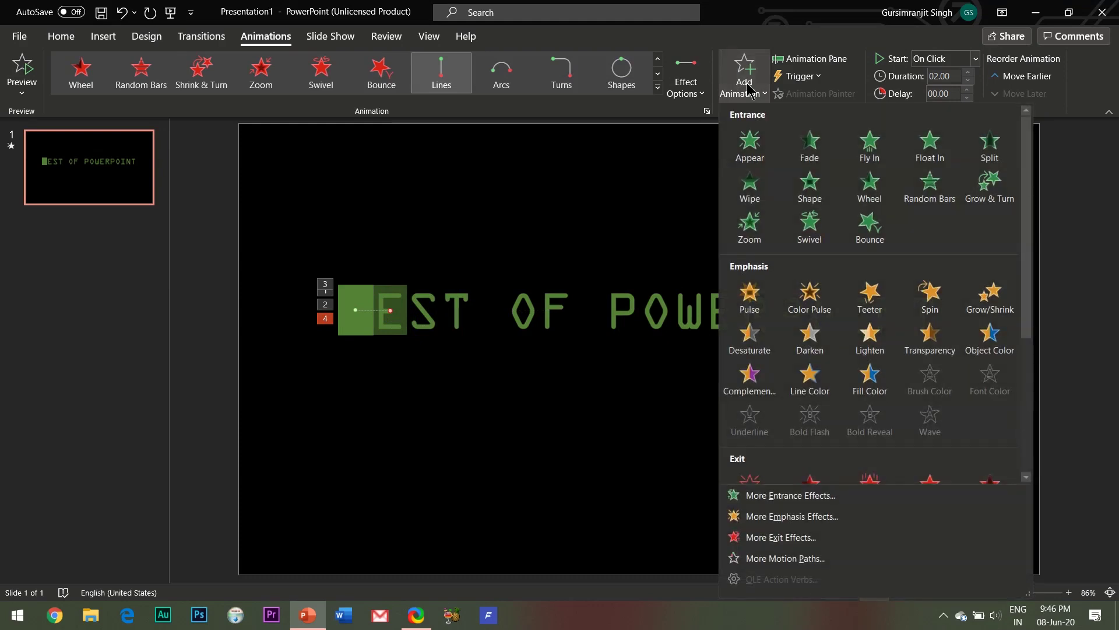
scroll(865, 315, down, 3)
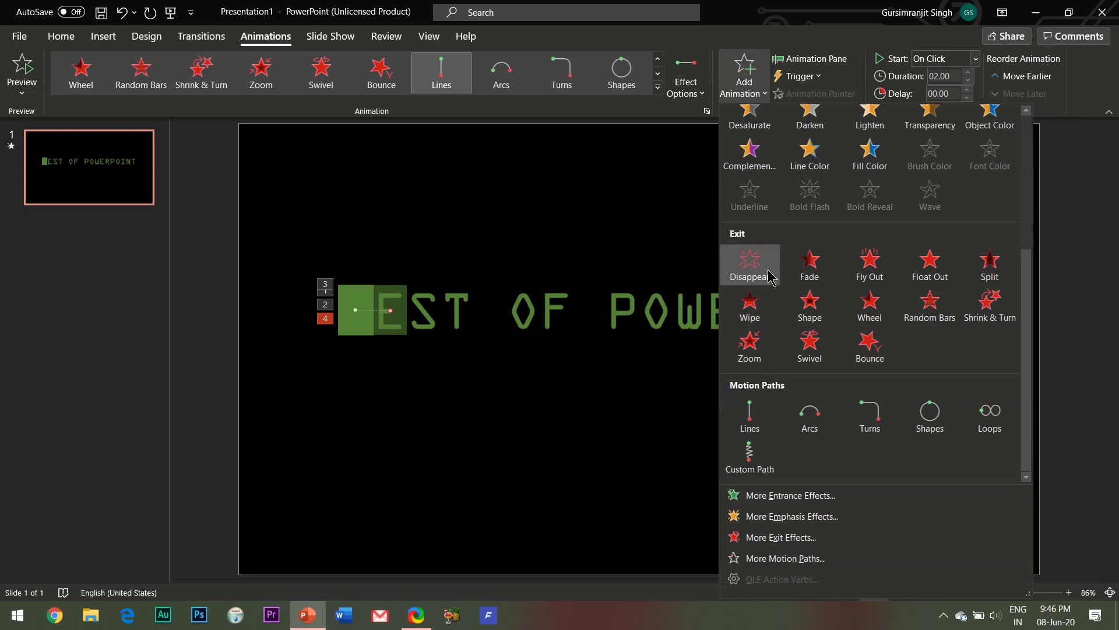
click(752, 265)
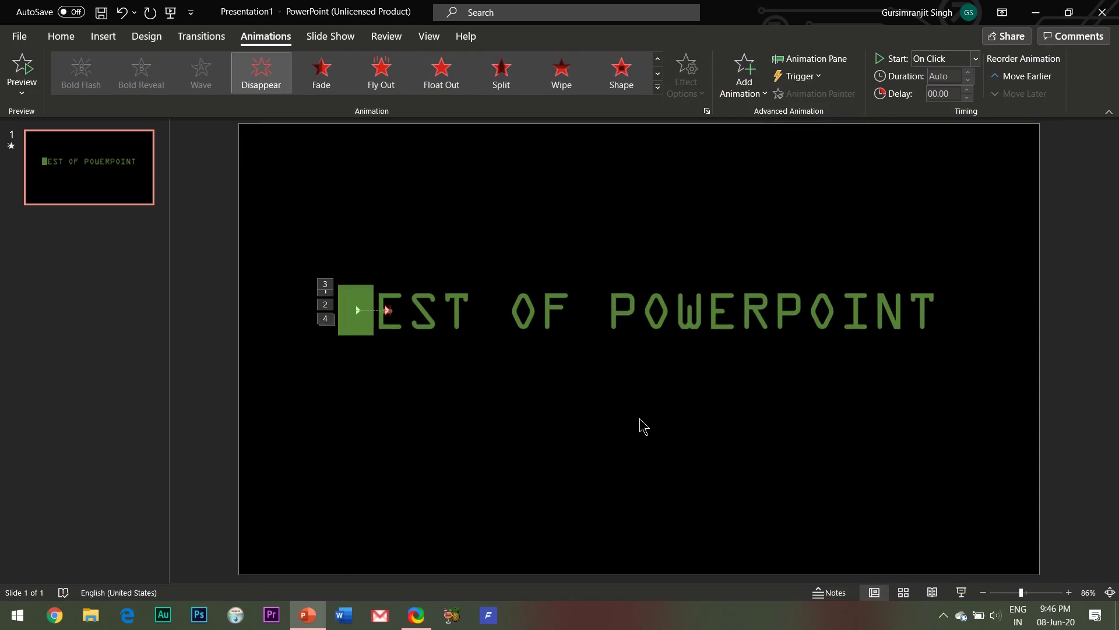
Step: In the Animation Pane, set Appear, Picture 10 and motion path to With Previous; Pulse and Disappear After Previous
click(811, 59)
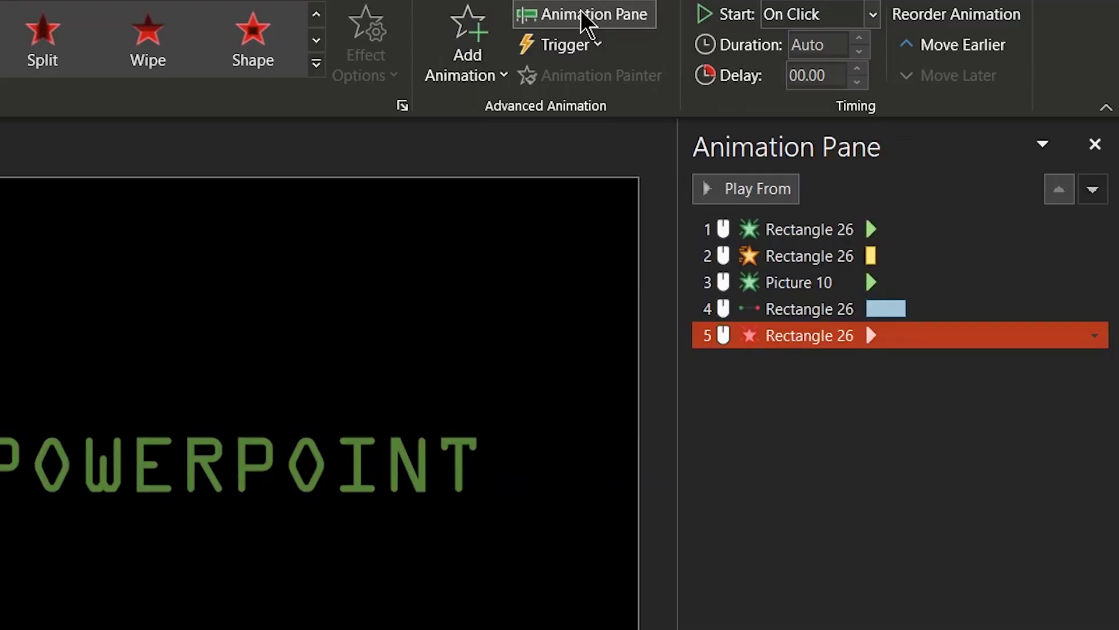
click(786, 227)
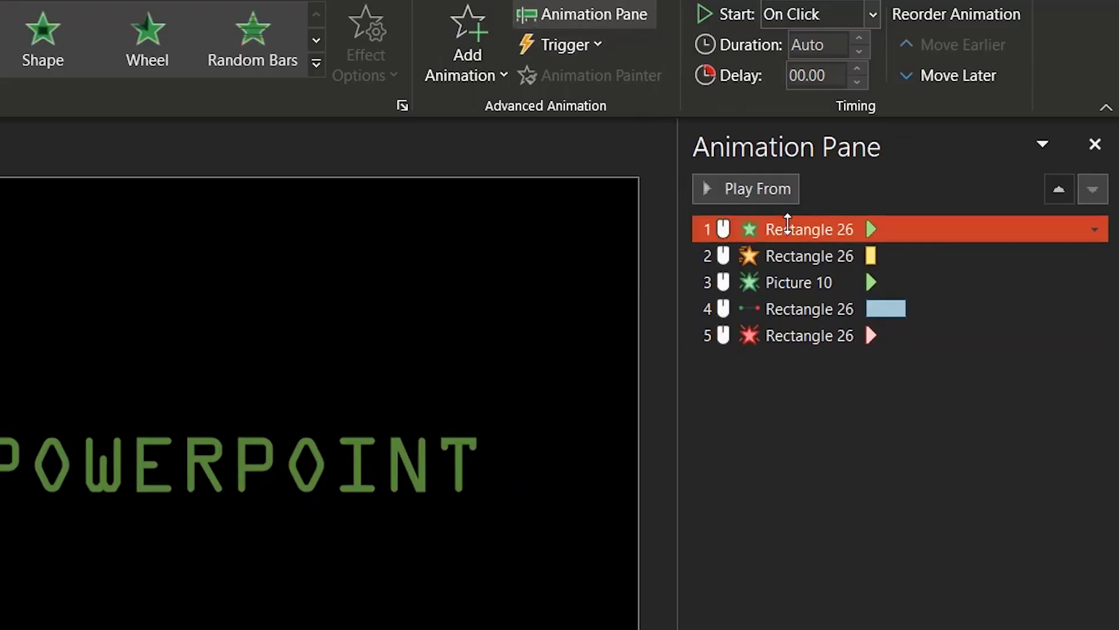
right_click(787, 227)
click(978, 296)
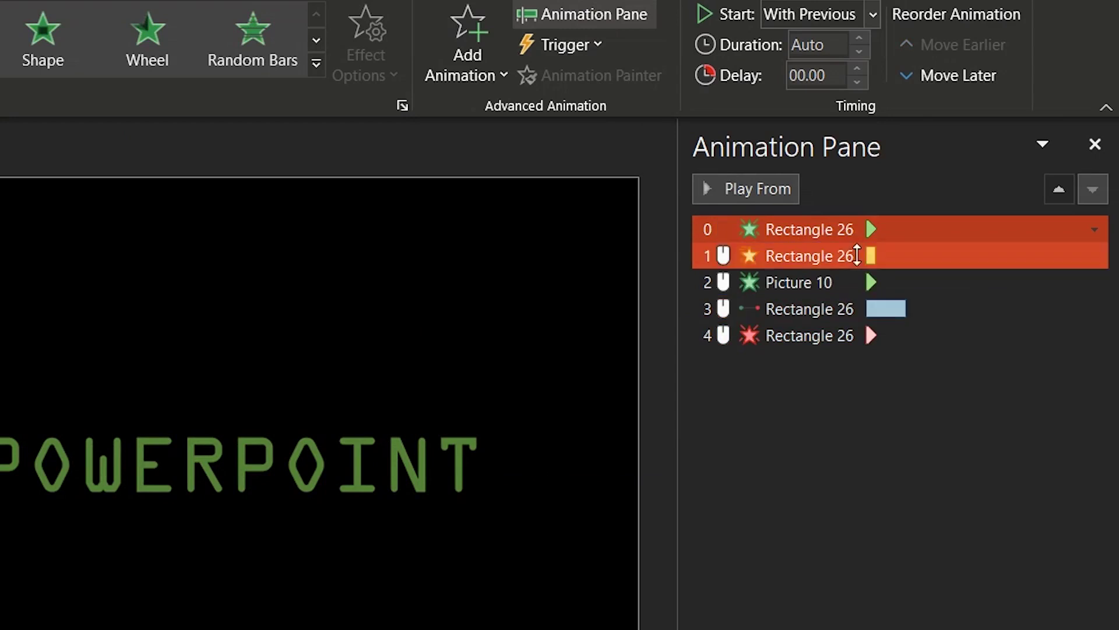
right_click(834, 256)
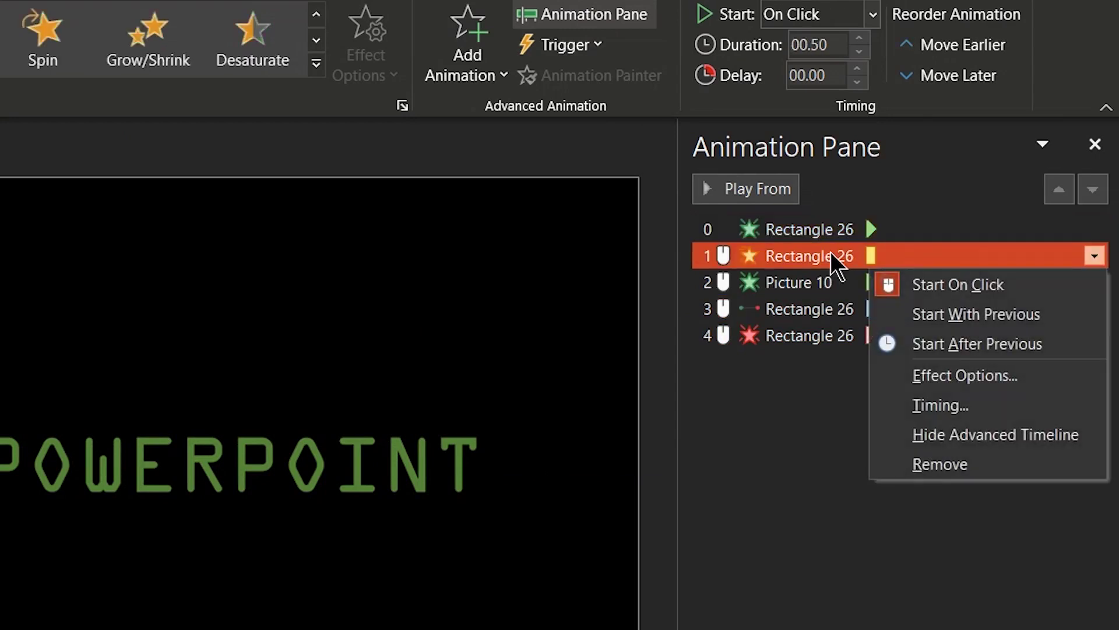
click(932, 353)
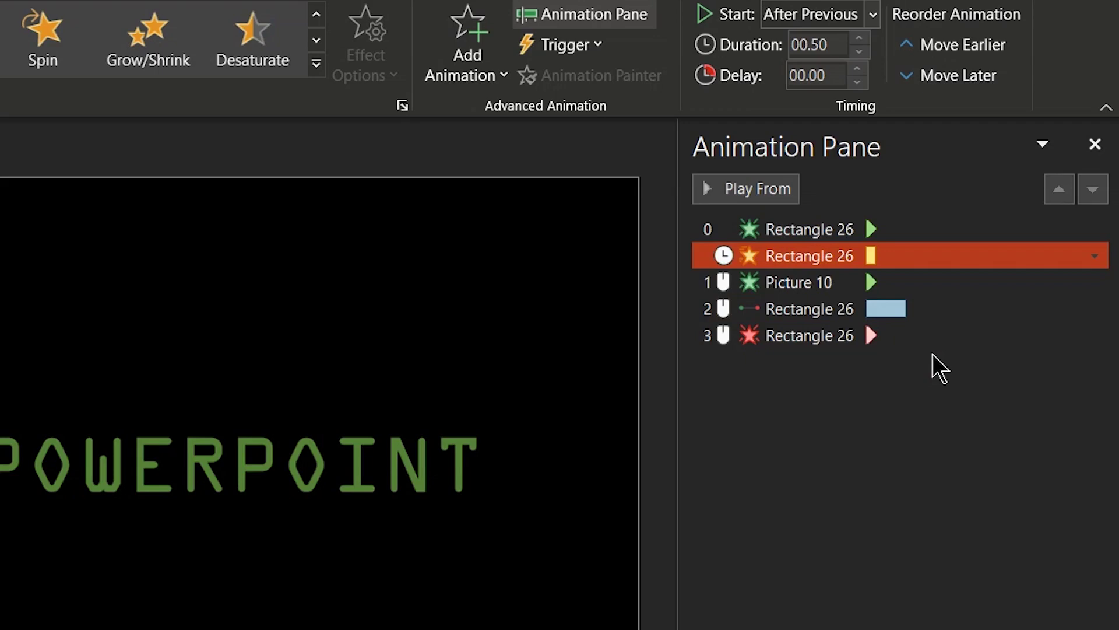
right_click(868, 292)
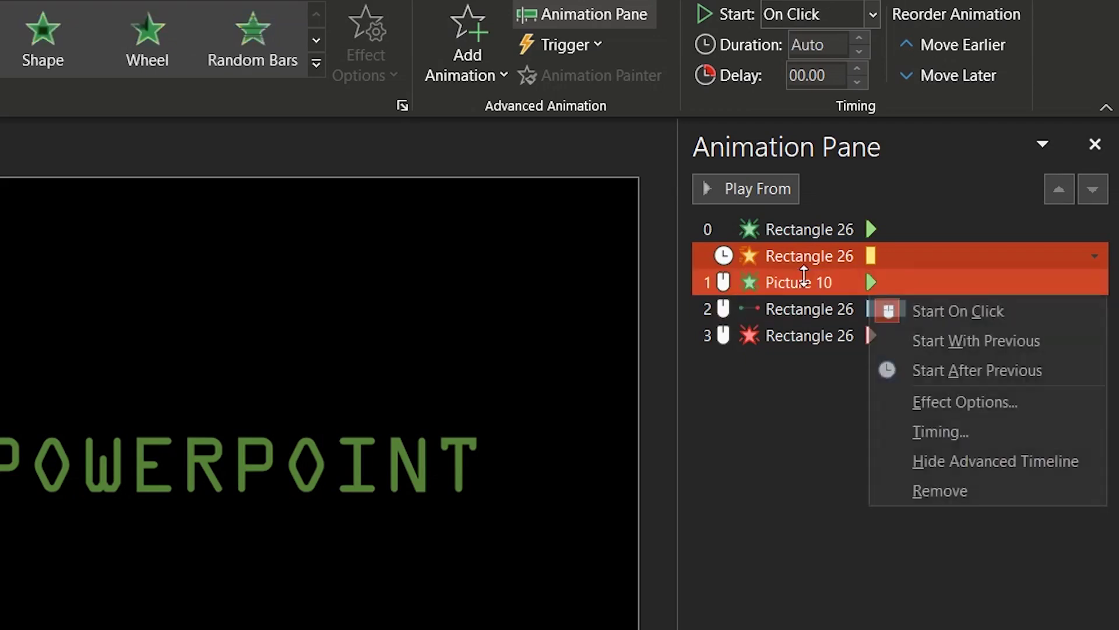
click(962, 349)
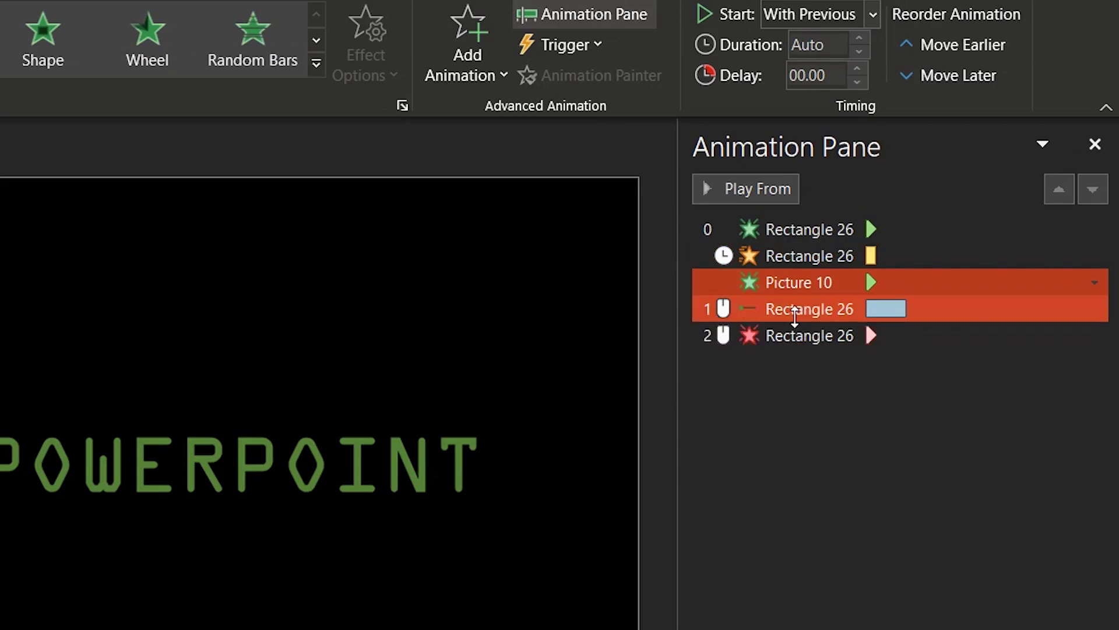
click(1094, 309)
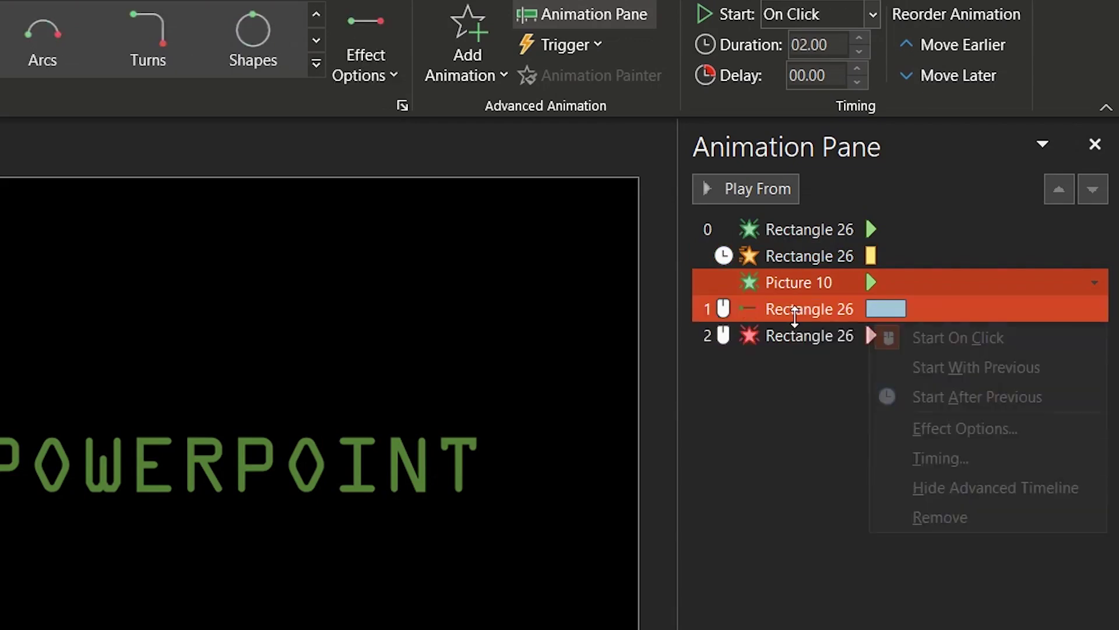
click(956, 370)
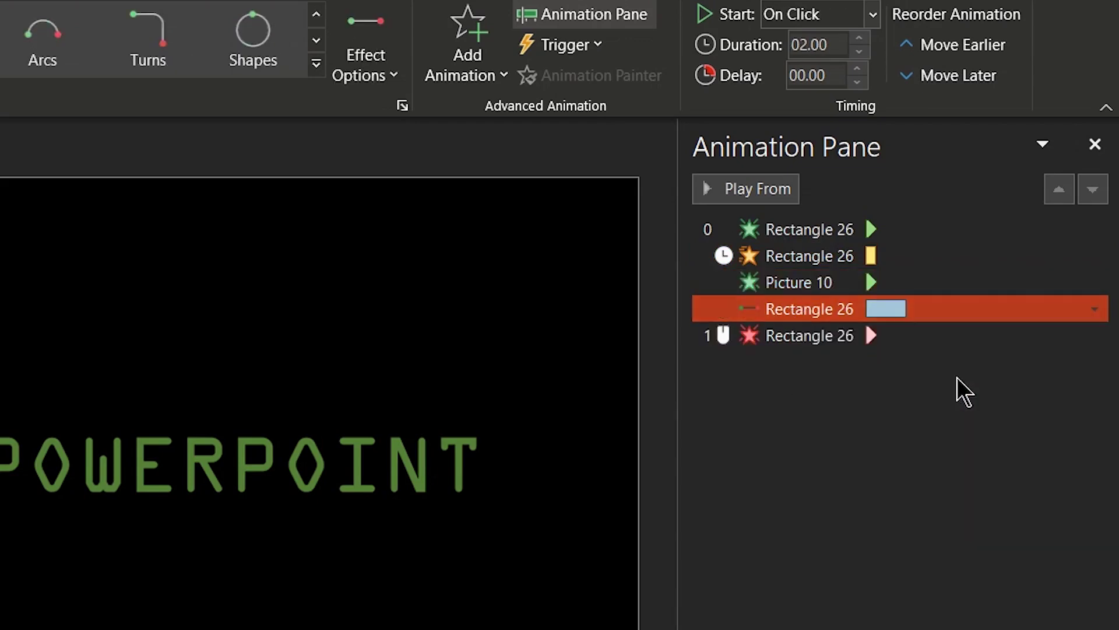
right_click(822, 341)
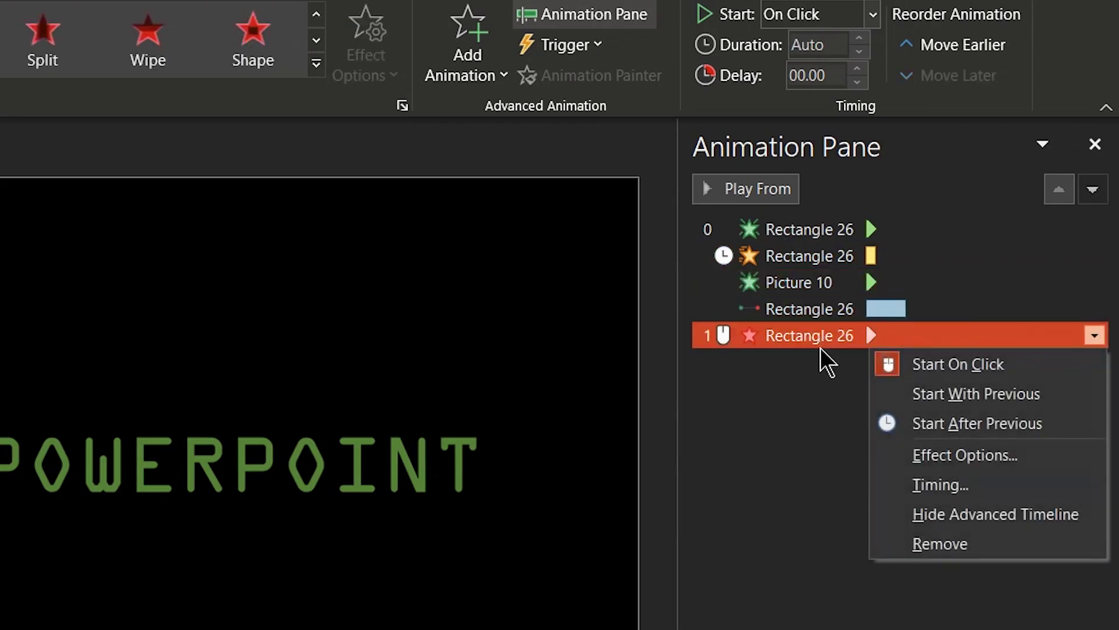
click(940, 434)
Step: Set the motion path duration to 0.25 s and the Pulse duration to 0.2 s
click(844, 310)
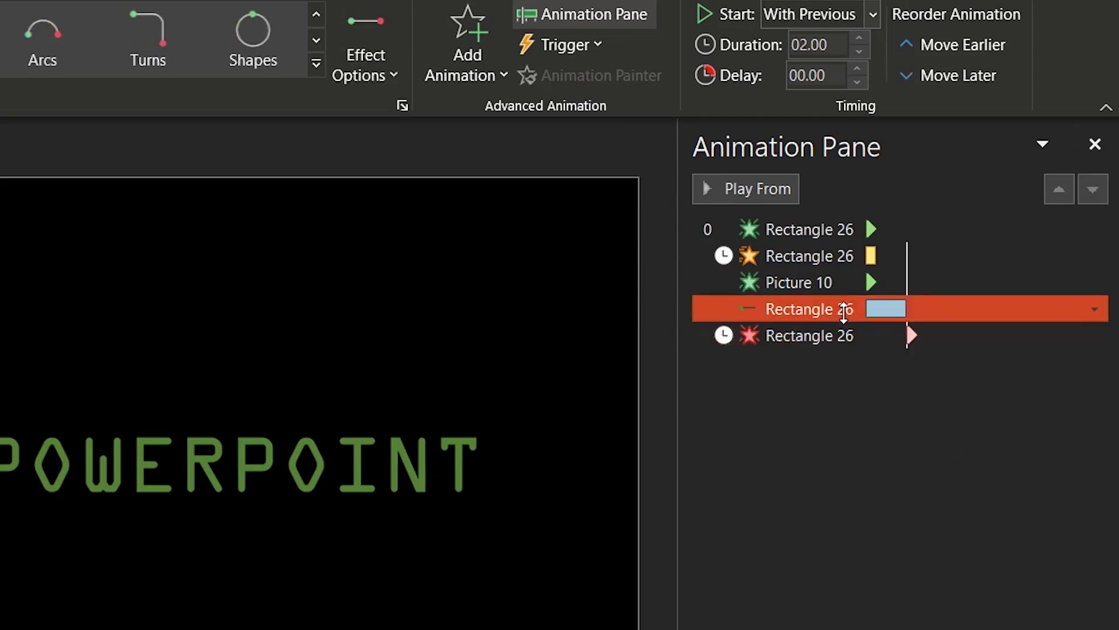
click(829, 44)
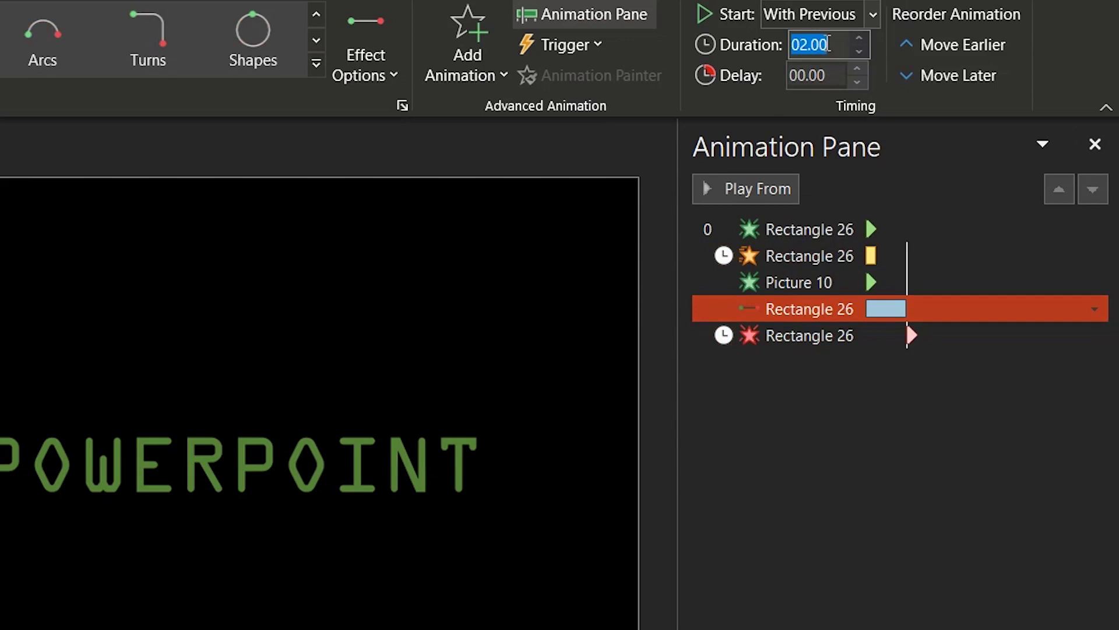
text(.25)
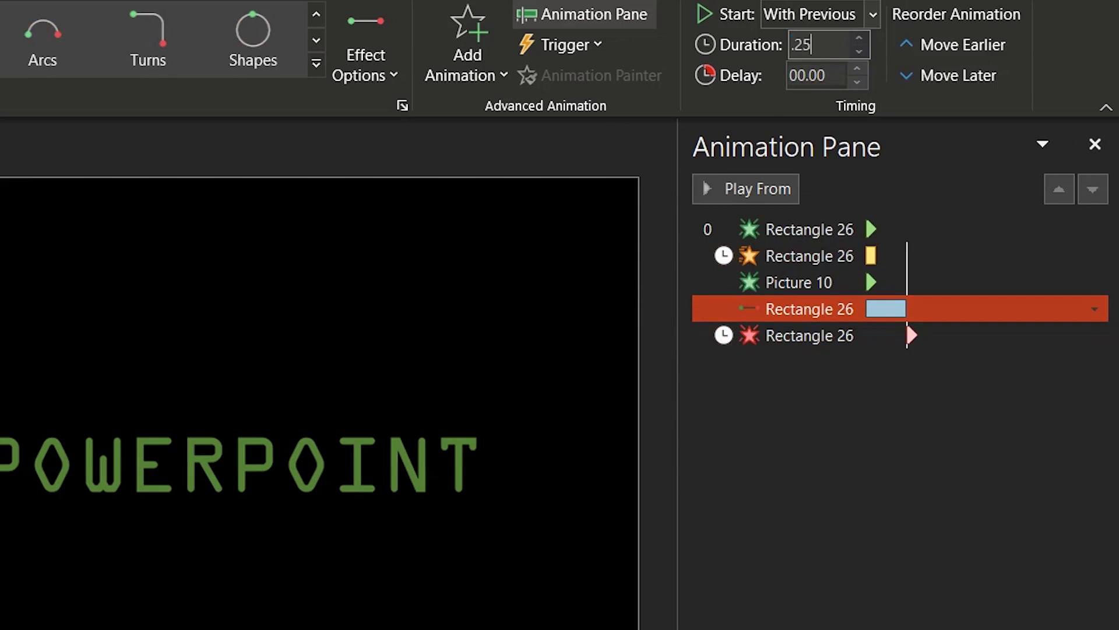
key(Return)
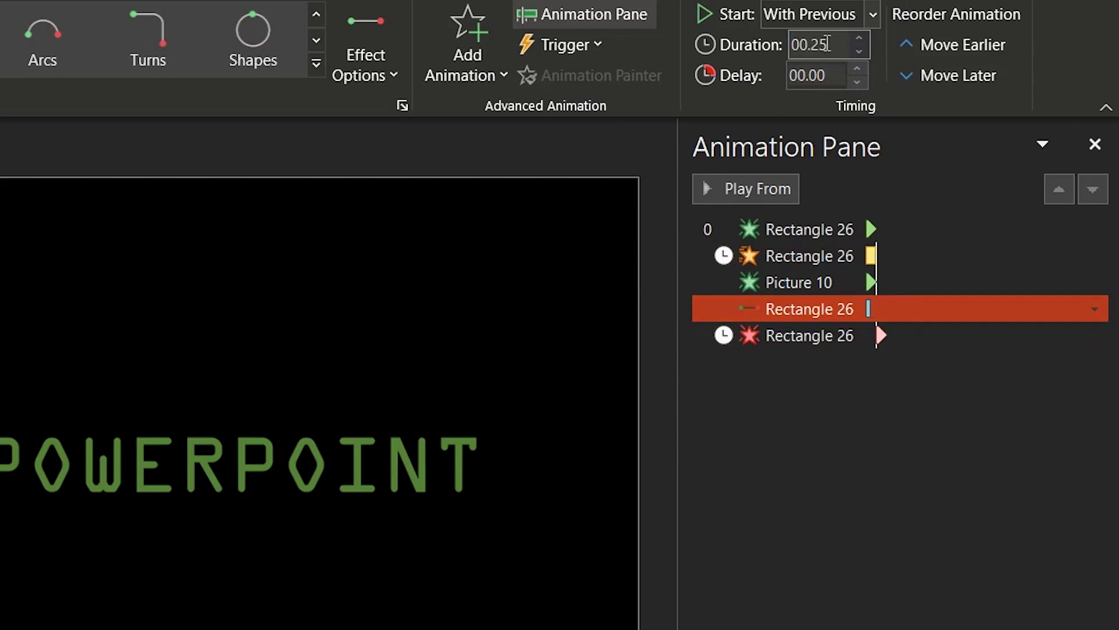
click(784, 229)
click(774, 277)
click(789, 256)
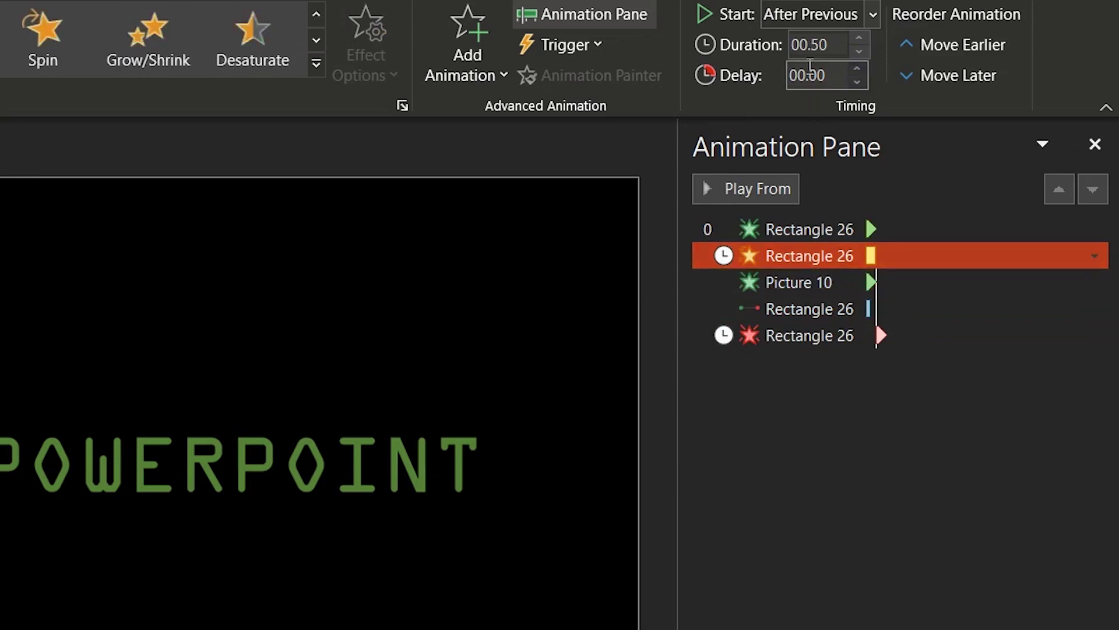
click(842, 44)
text(.2)
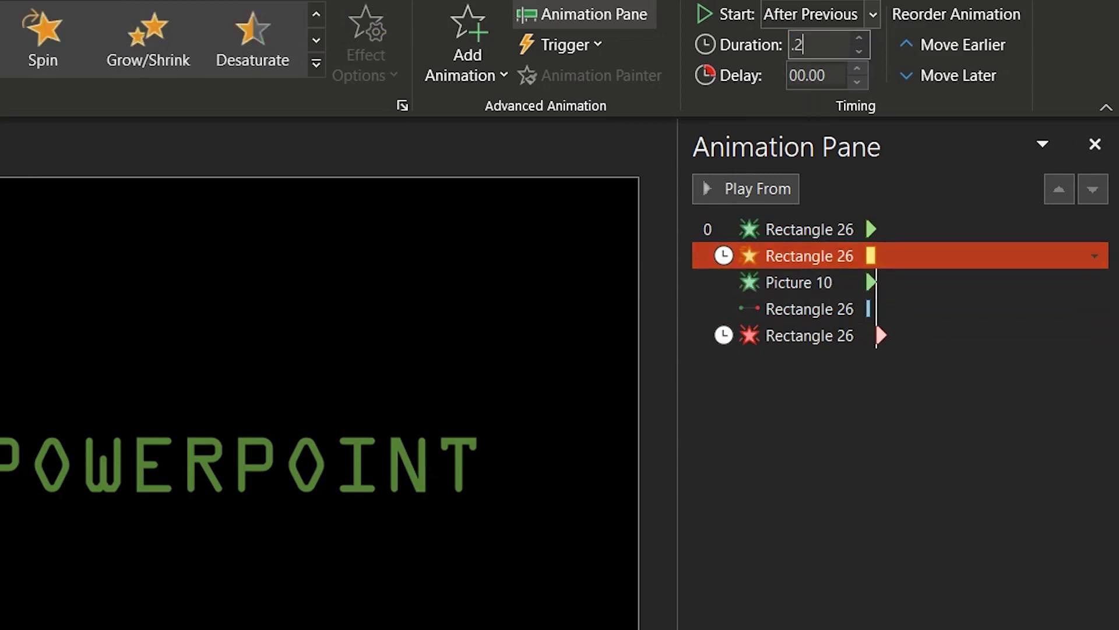
key(Return)
Step: Preview the timed animation sequence from the first animation
click(875, 195)
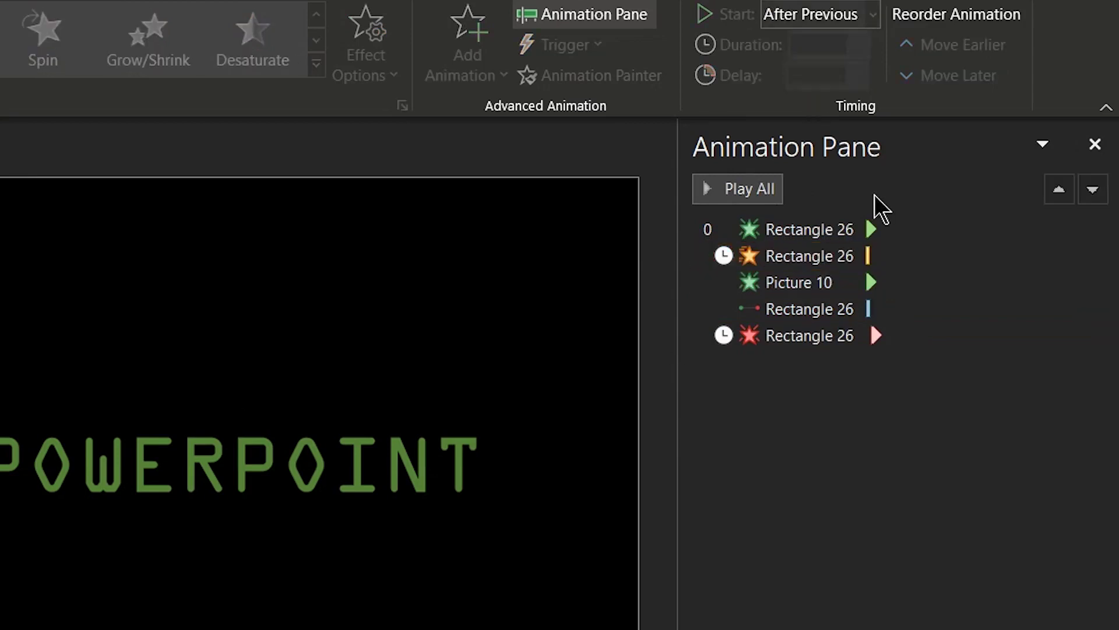
click(804, 233)
click(754, 198)
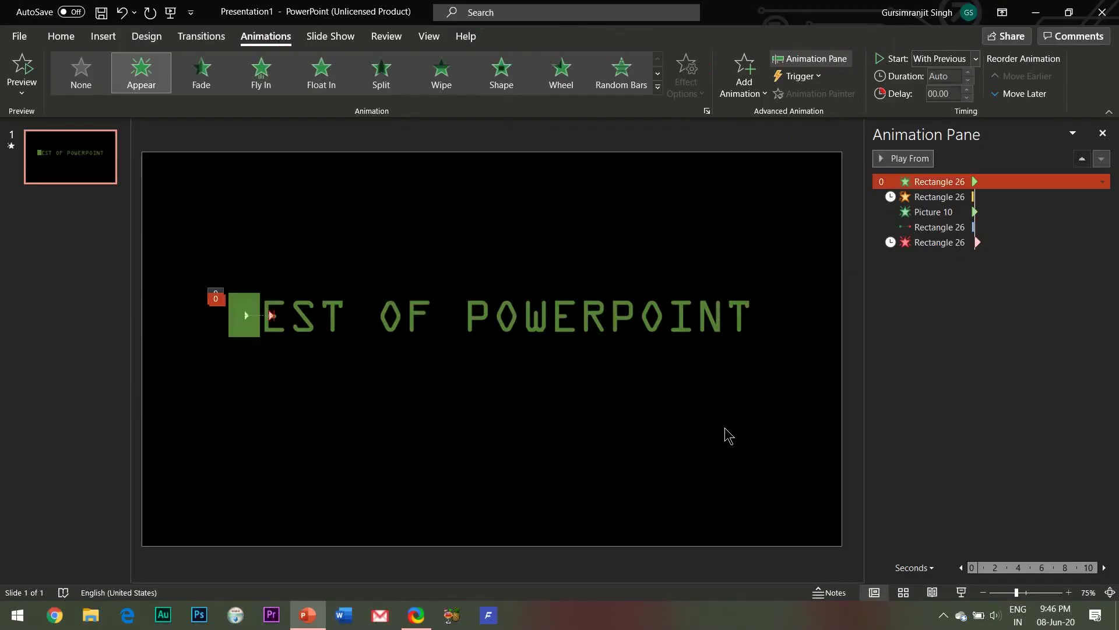
click(725, 429)
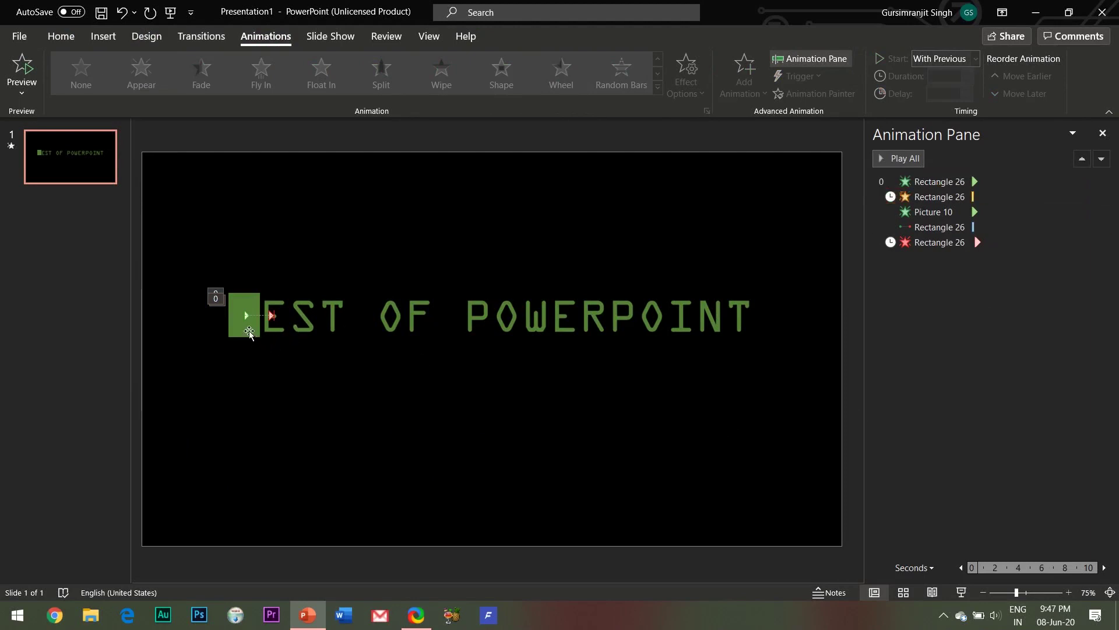
Step: Ctrl-drag the green block into copy Rectangle 27 and drop it below the title's second letter
click(248, 331)
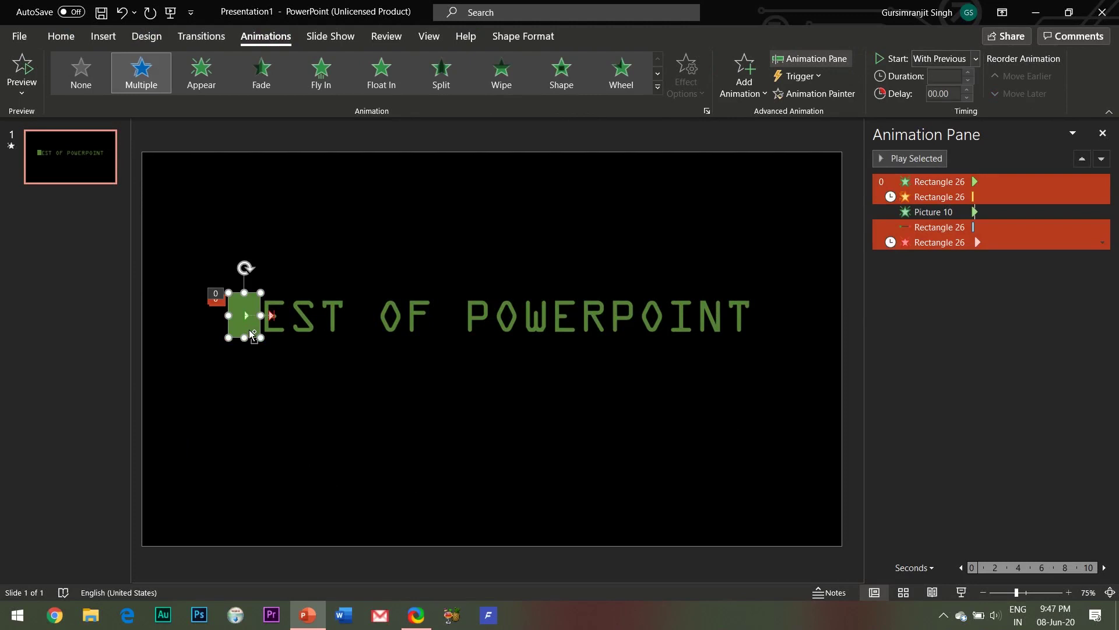
drag(249, 330, 278, 327)
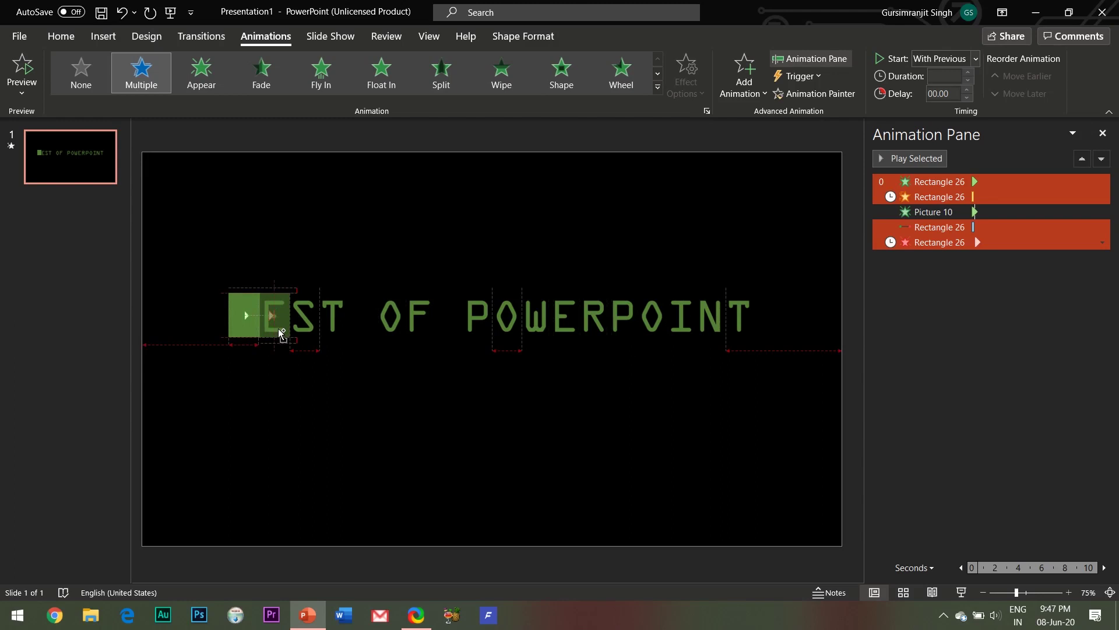
drag(278, 328, 278, 327)
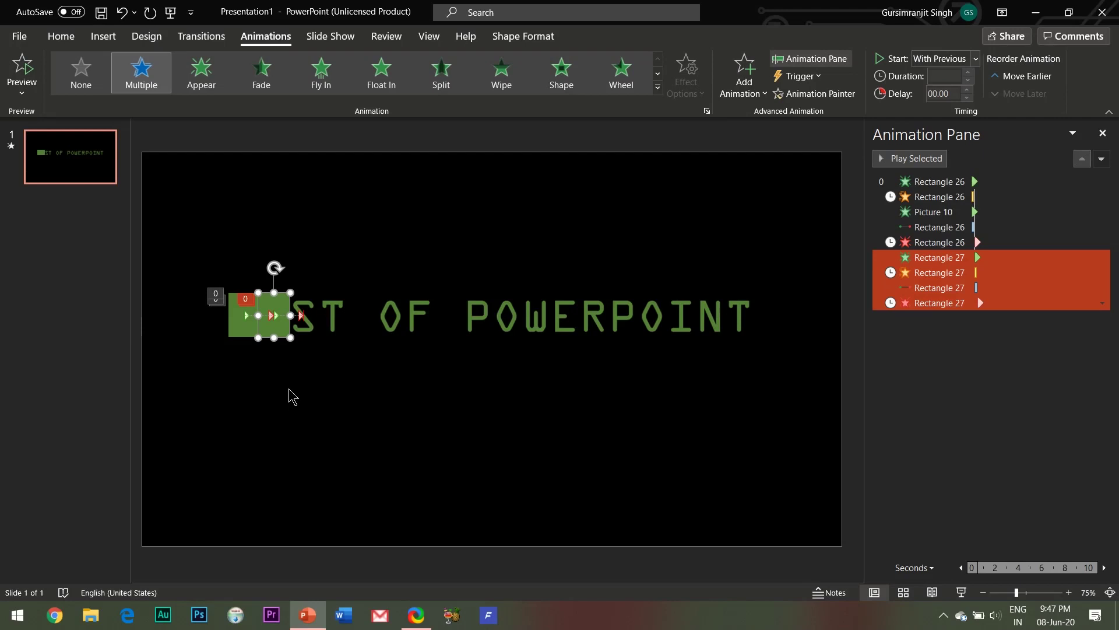
click(343, 443)
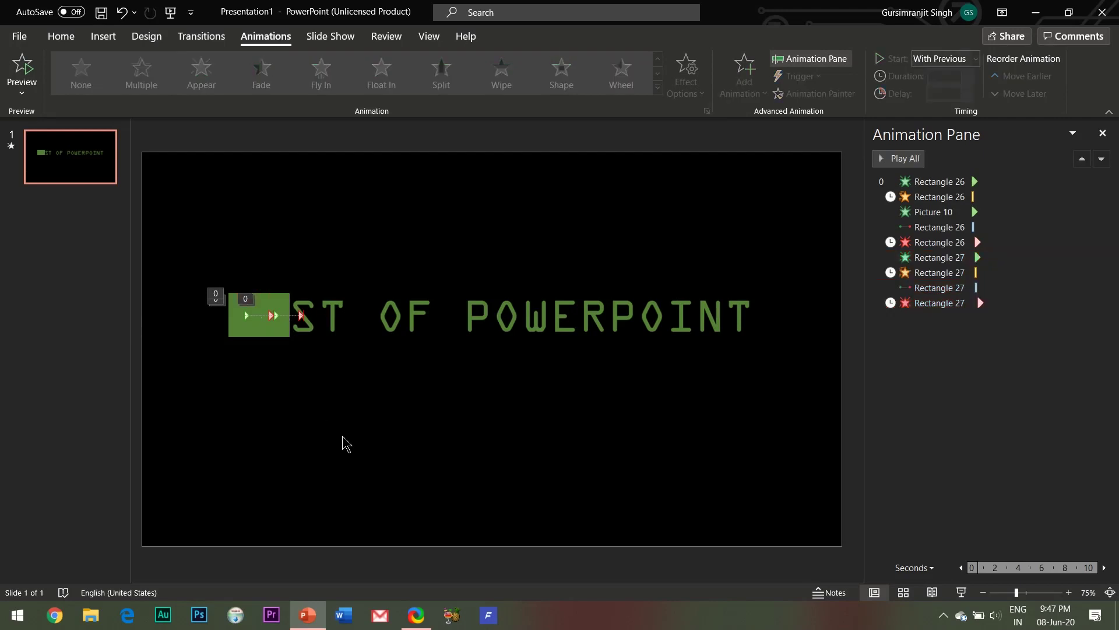
click(279, 334)
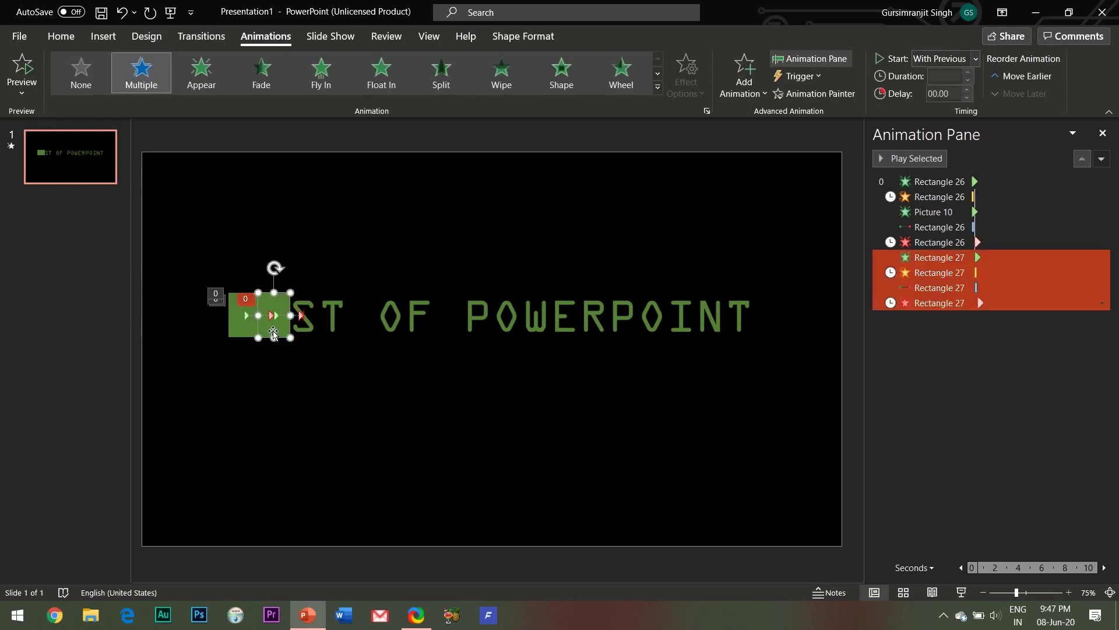
drag(273, 333, 277, 363)
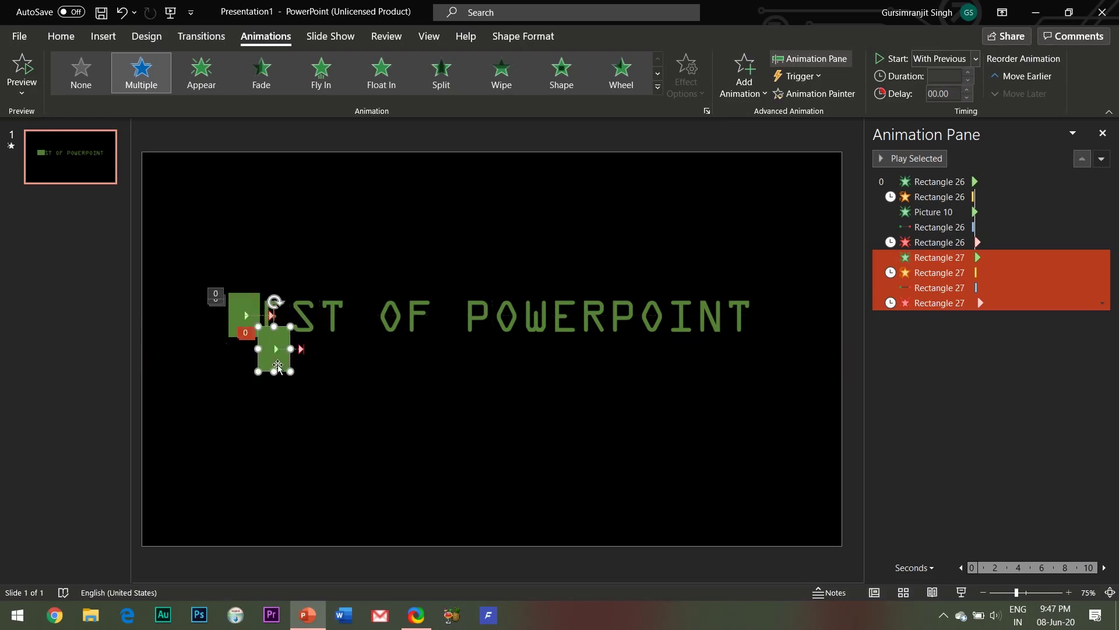
Step: Give Picture 11 a With Previous Appear after the copy's Pulse, then return Rectangle 27 to the title line
click(344, 408)
click(281, 300)
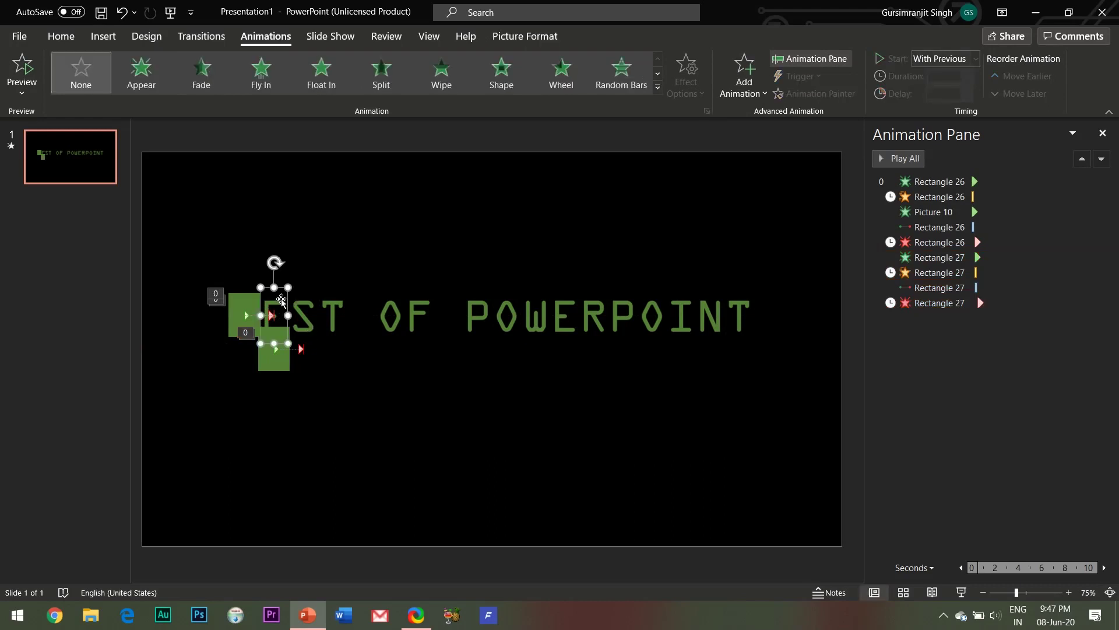
click(143, 82)
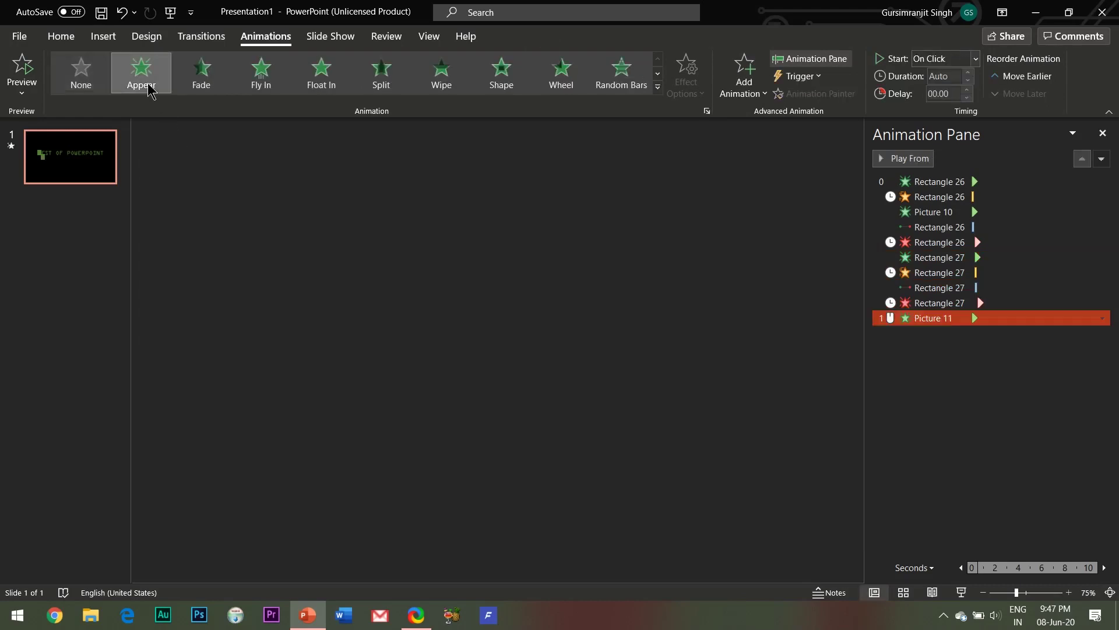
click(705, 445)
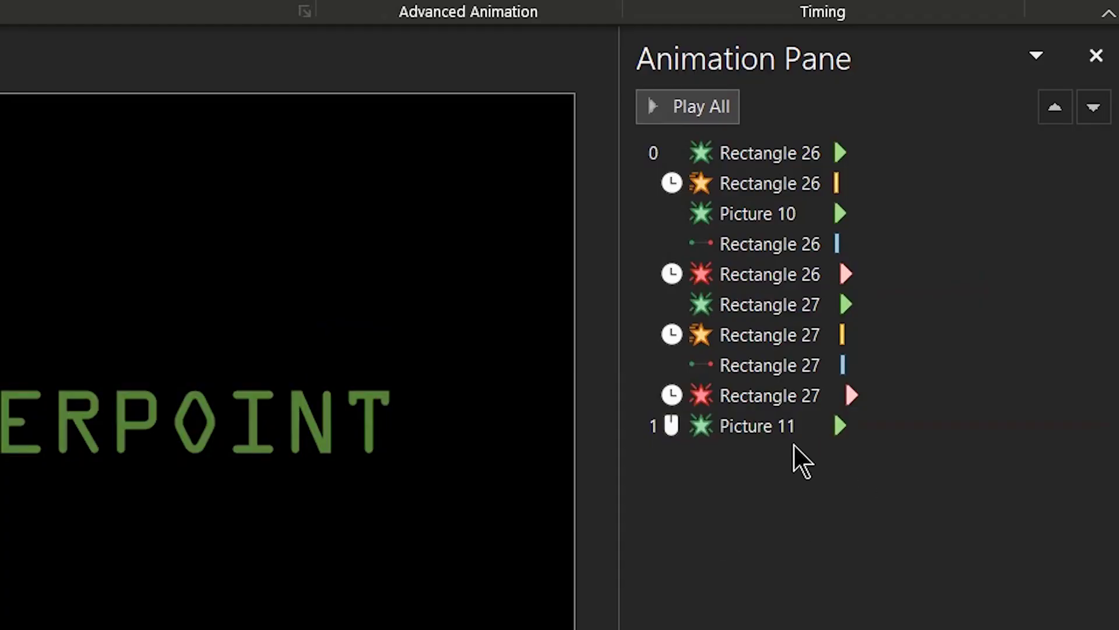
click(932, 321)
drag(754, 432, 770, 349)
right_click(840, 373)
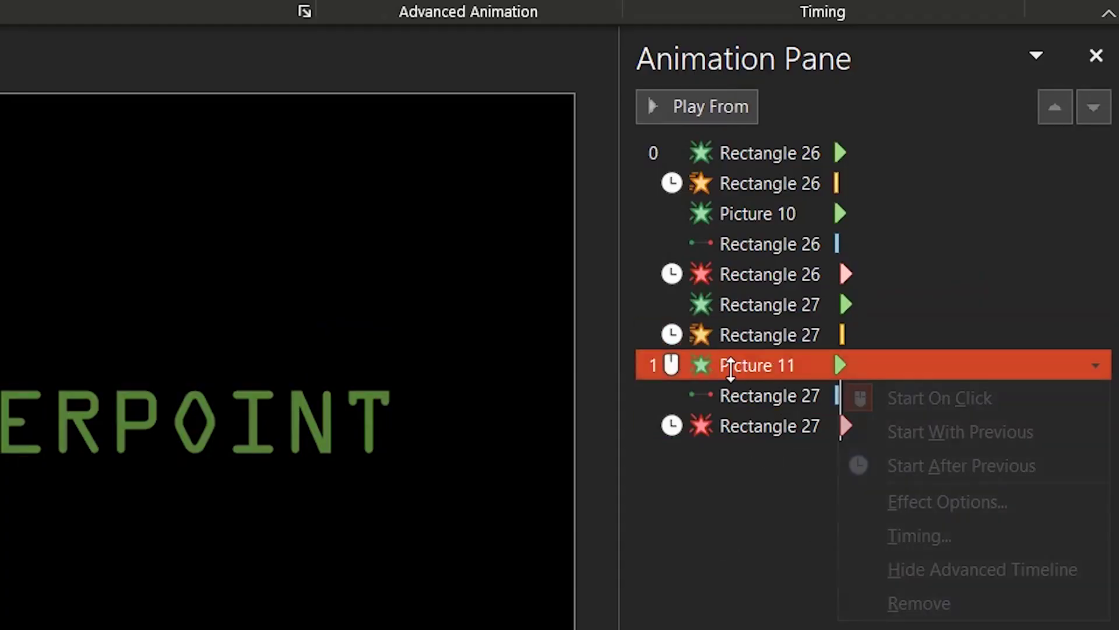
click(893, 432)
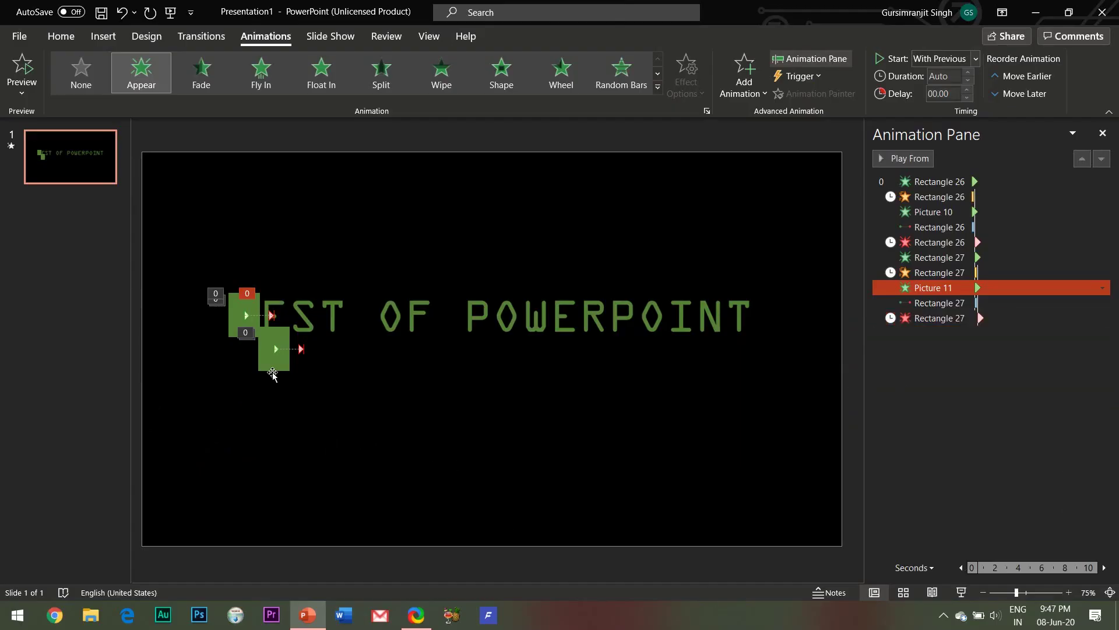
click(279, 373)
drag(278, 373, 281, 331)
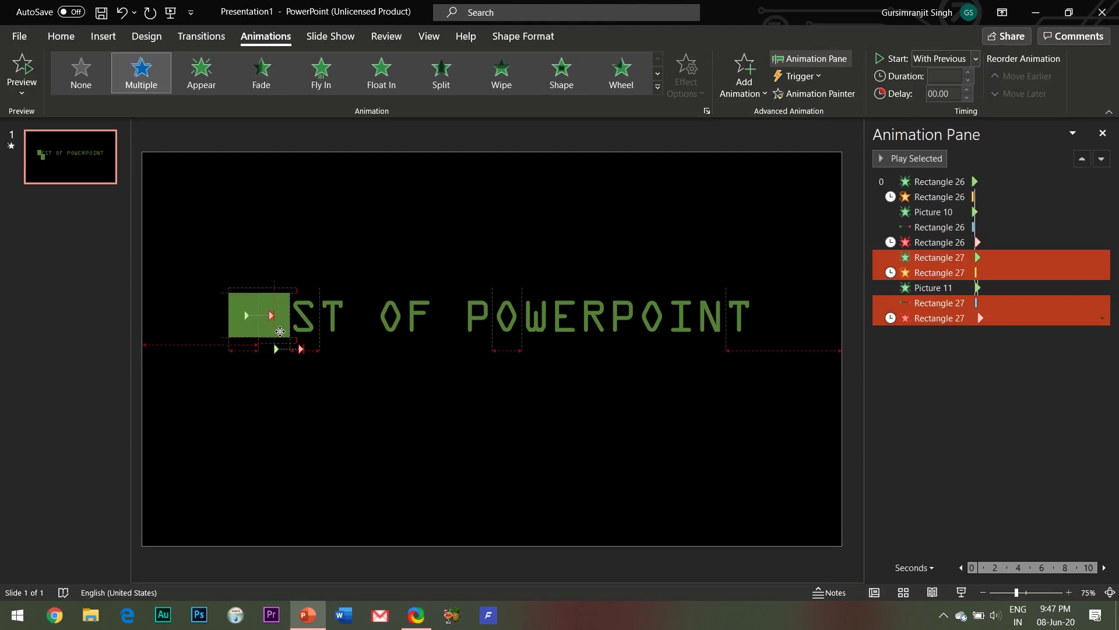
Step: Duplicate the second block one letter right as Rectangle 28 and lower it below the title
click(280, 331)
click(373, 449)
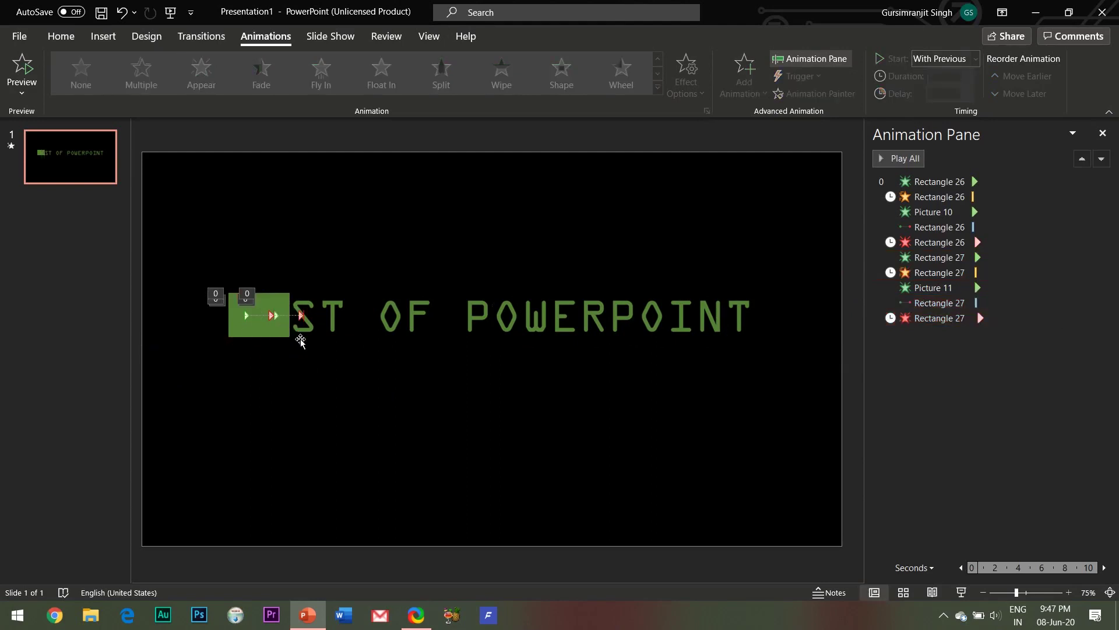
drag(281, 332, 309, 333)
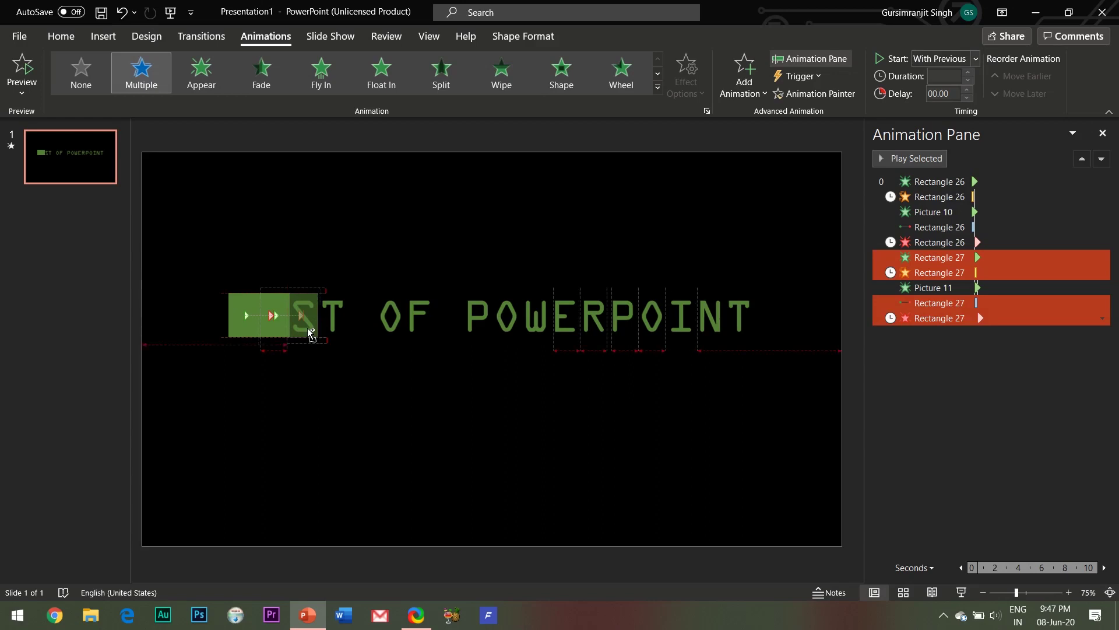
drag(310, 332, 310, 333)
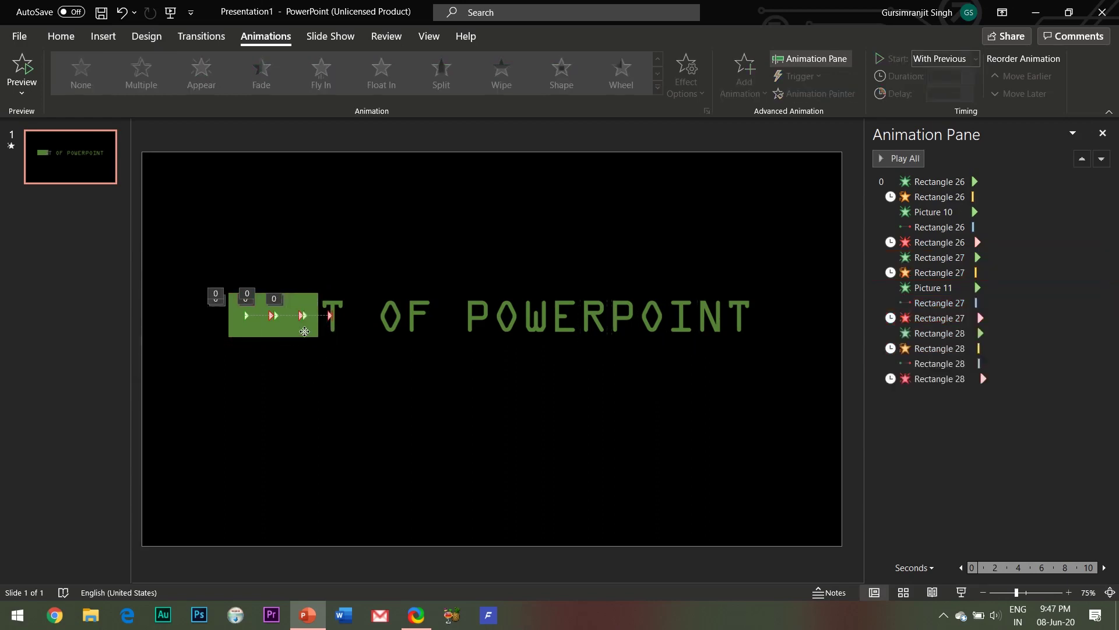
click(304, 331)
drag(304, 331, 305, 376)
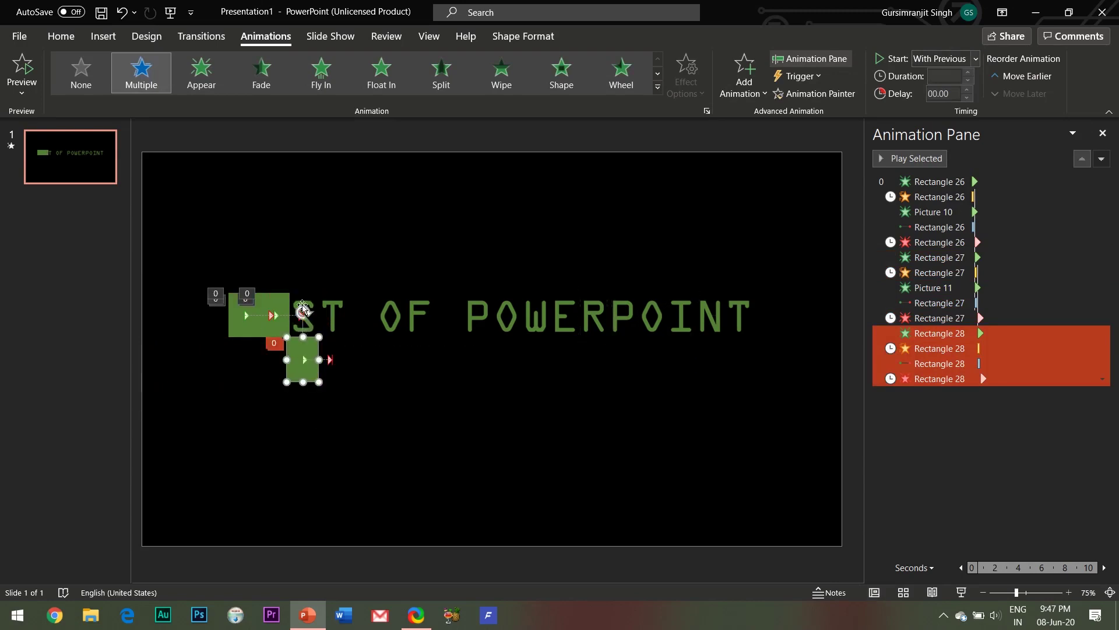
Step: Give the S picture an Appear starting With Previous, placed among Rectangle 28's animations
click(308, 299)
click(141, 71)
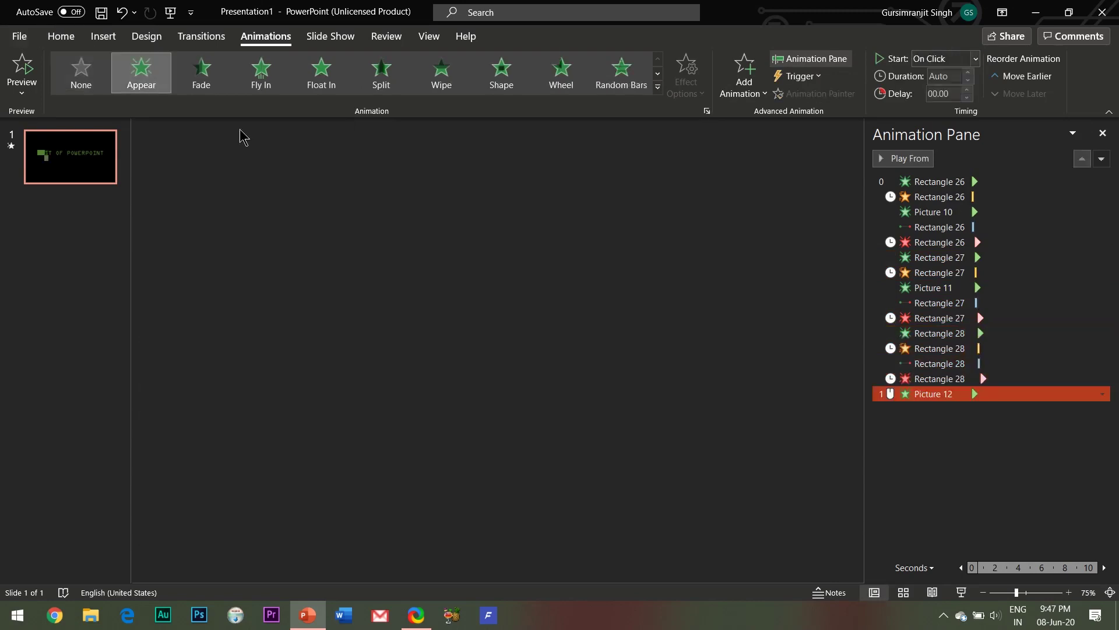
right_click(934, 396)
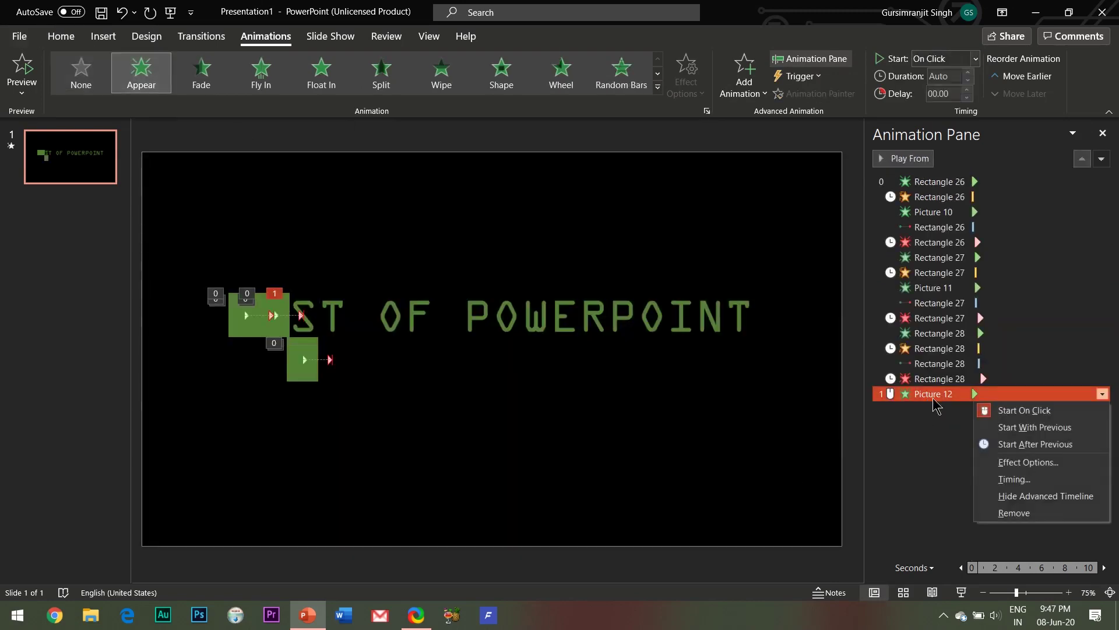
click(1026, 426)
drag(924, 362, 924, 362)
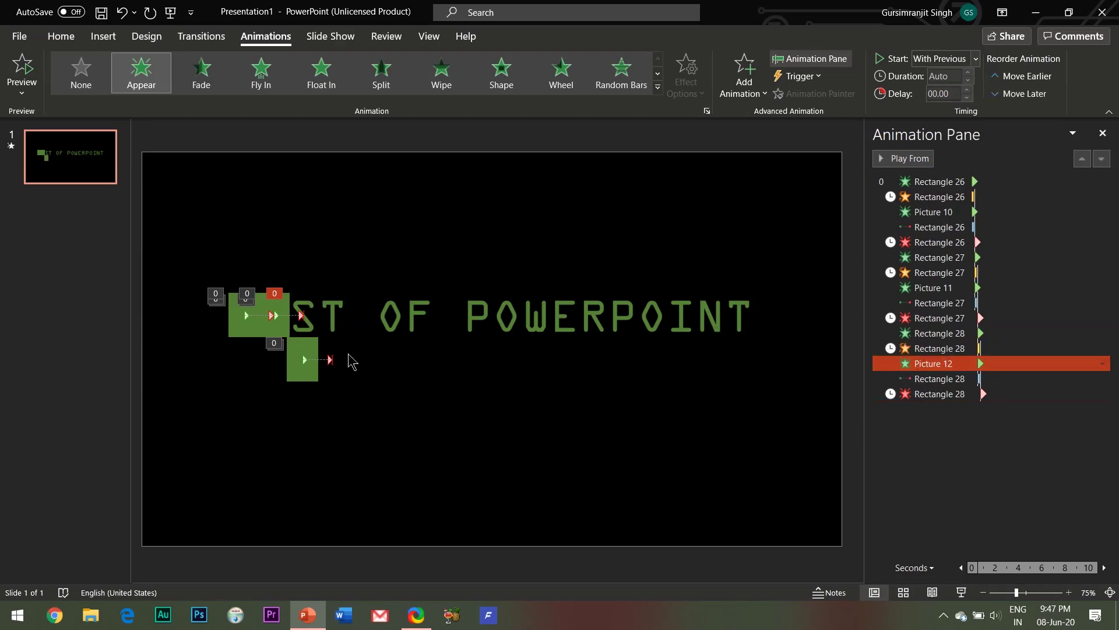
Step: Move Rectangle 28 back onto the title line and Ctrl-drag another copy toward the T
click(304, 367)
drag(307, 380, 314, 331)
click(377, 455)
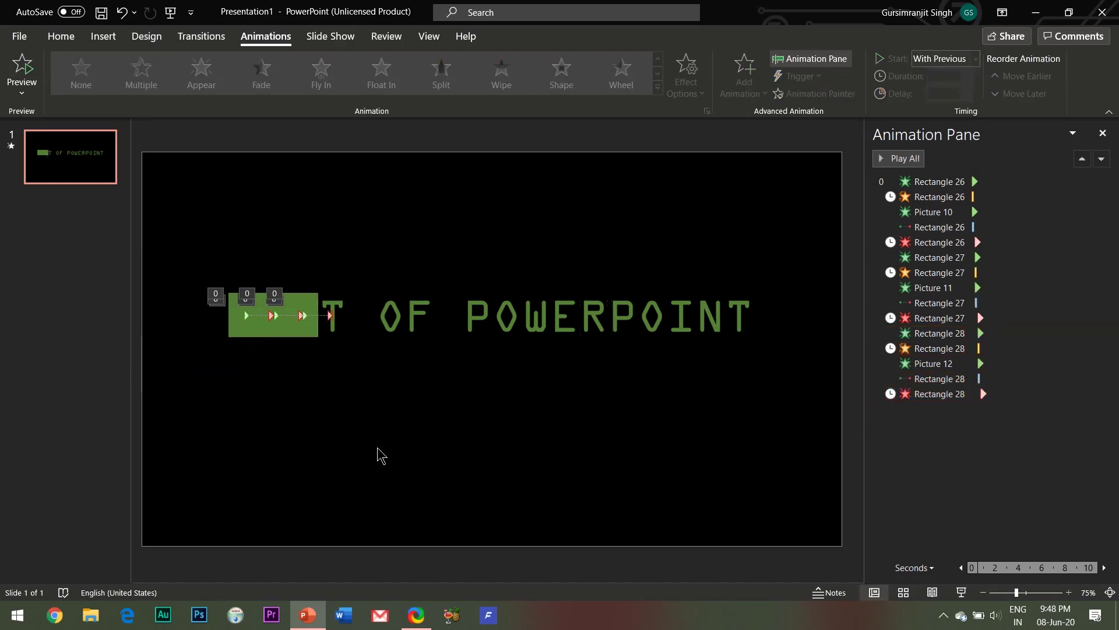
drag(303, 333, 329, 324)
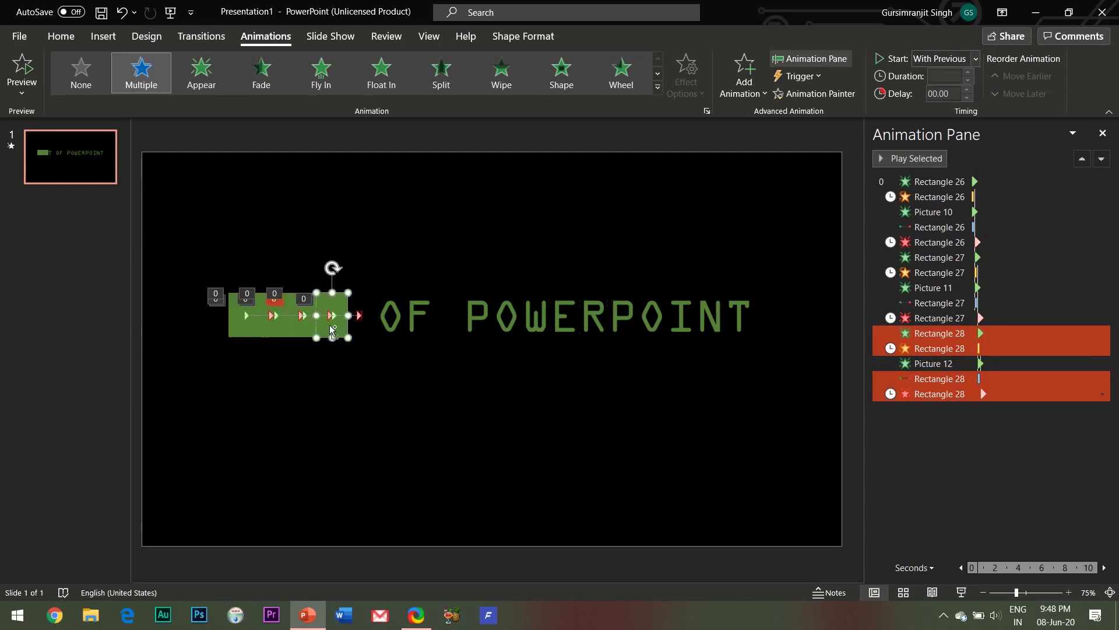
Step: Drop Rectangle 29 on the T and give Picture 13 a With Previous Appear after its Pulse
click(342, 334)
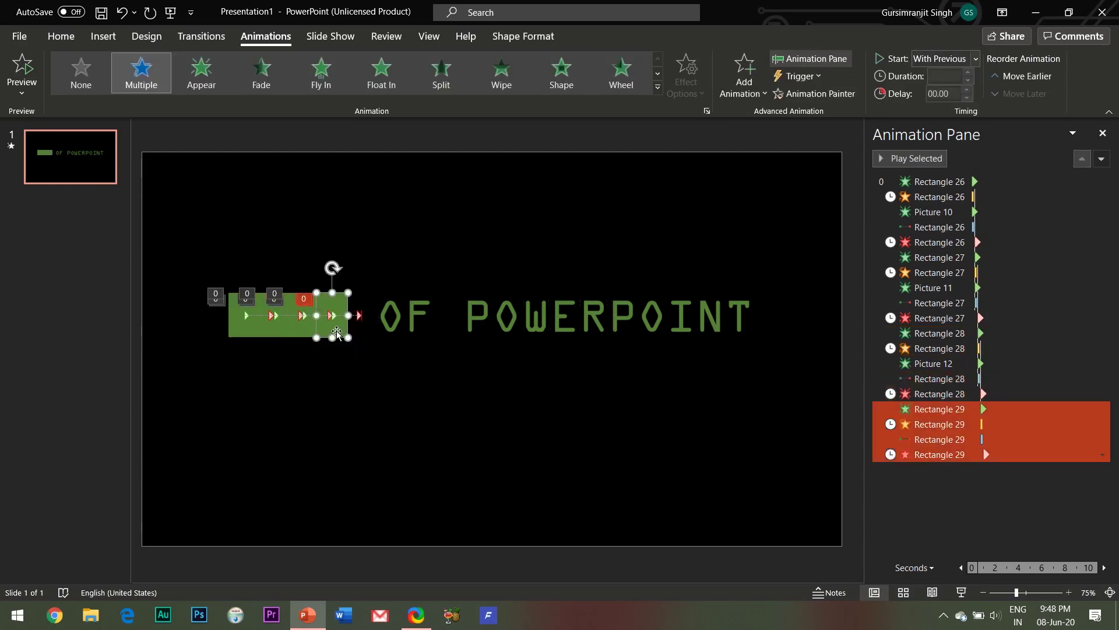
drag(336, 326, 336, 371)
click(341, 303)
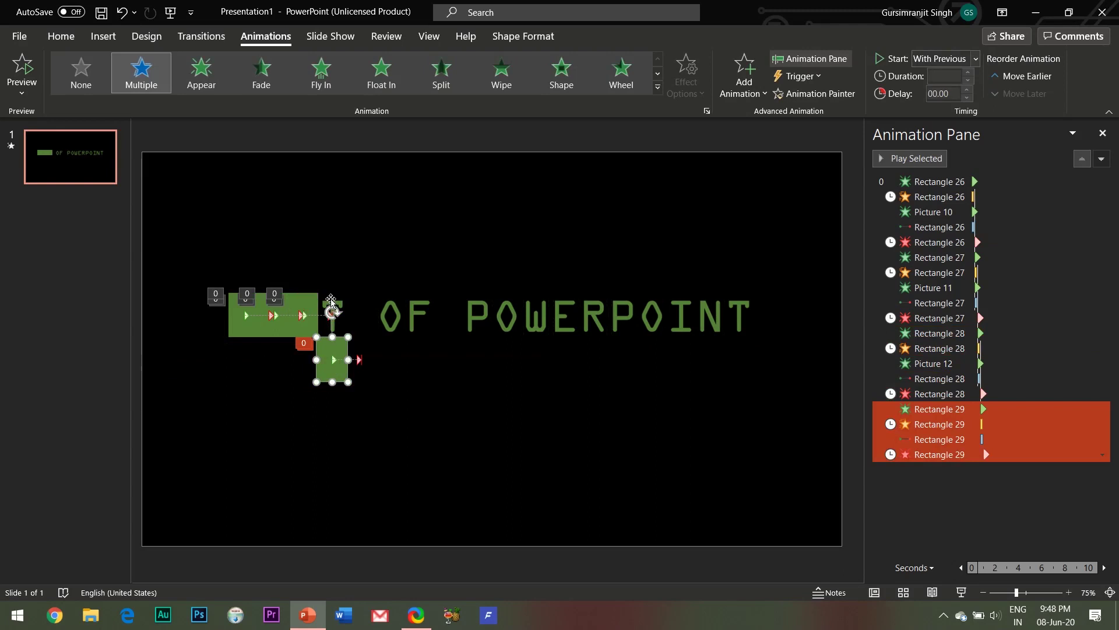
click(143, 76)
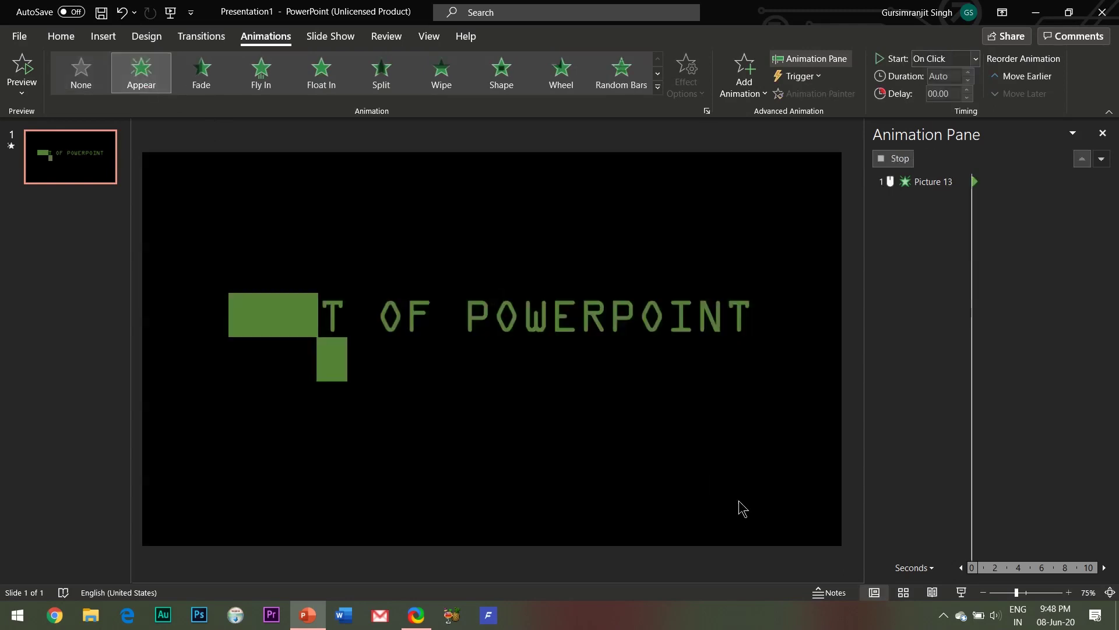
drag(919, 454, 919, 434)
click(1102, 439)
click(1049, 479)
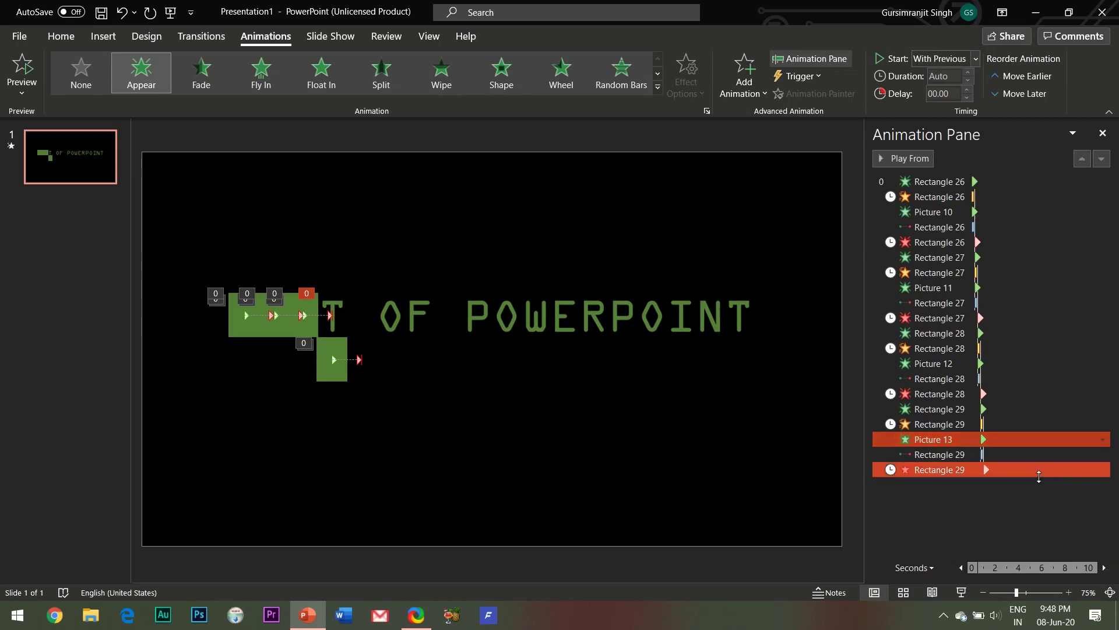
drag(341, 372, 345, 325)
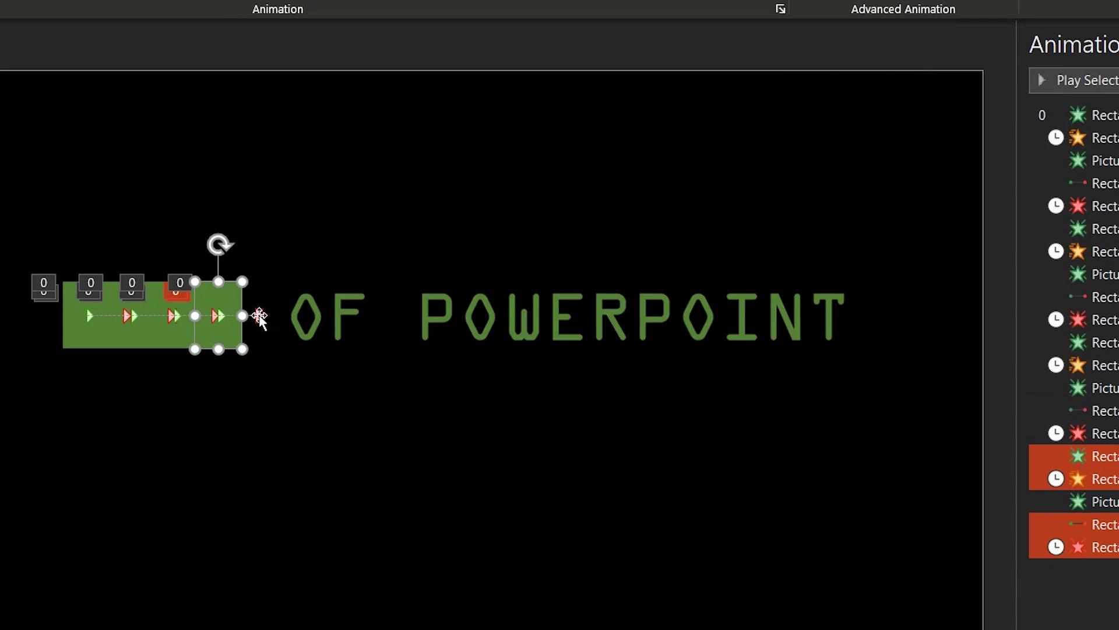
Step: Stretch Rectangle 29's motion path across the word gap to the O, then copy the block there
click(364, 319)
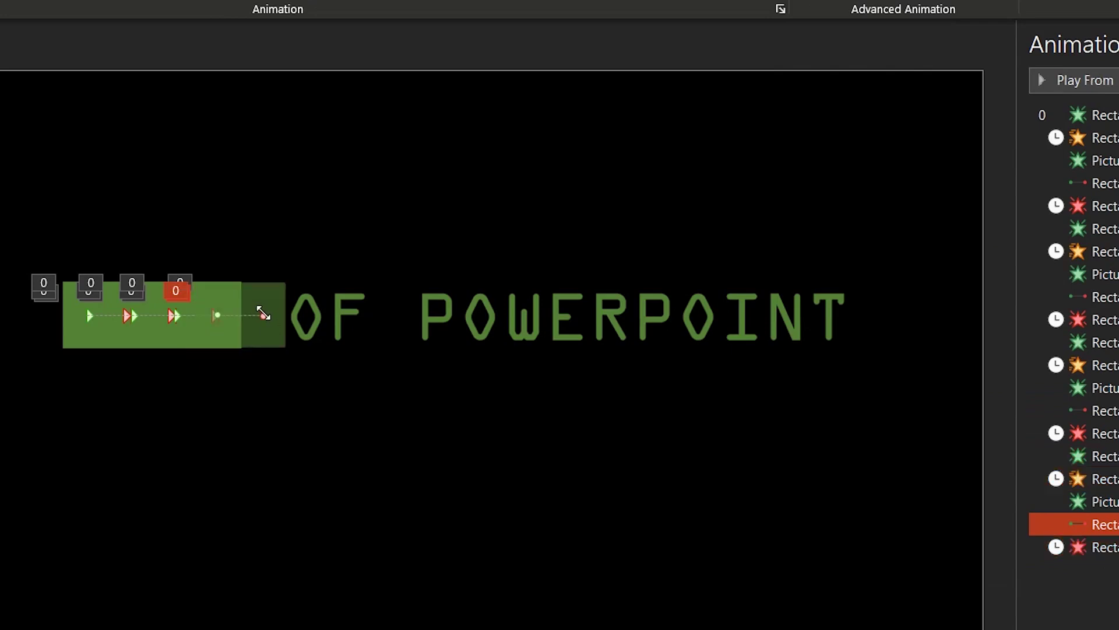
drag(263, 313, 301, 328)
click(305, 489)
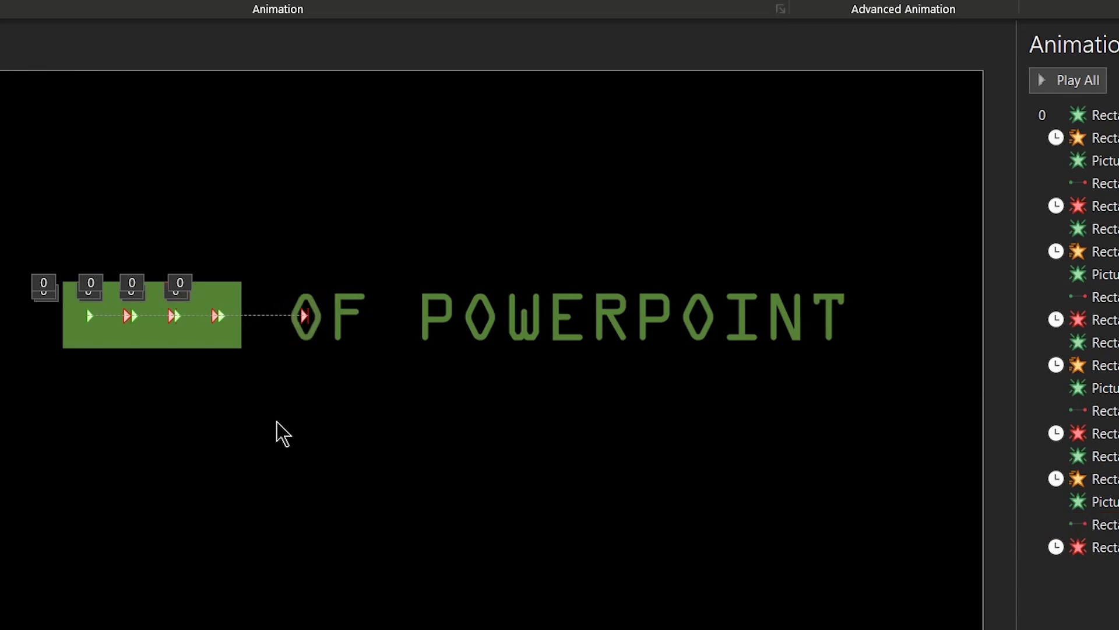
click(229, 345)
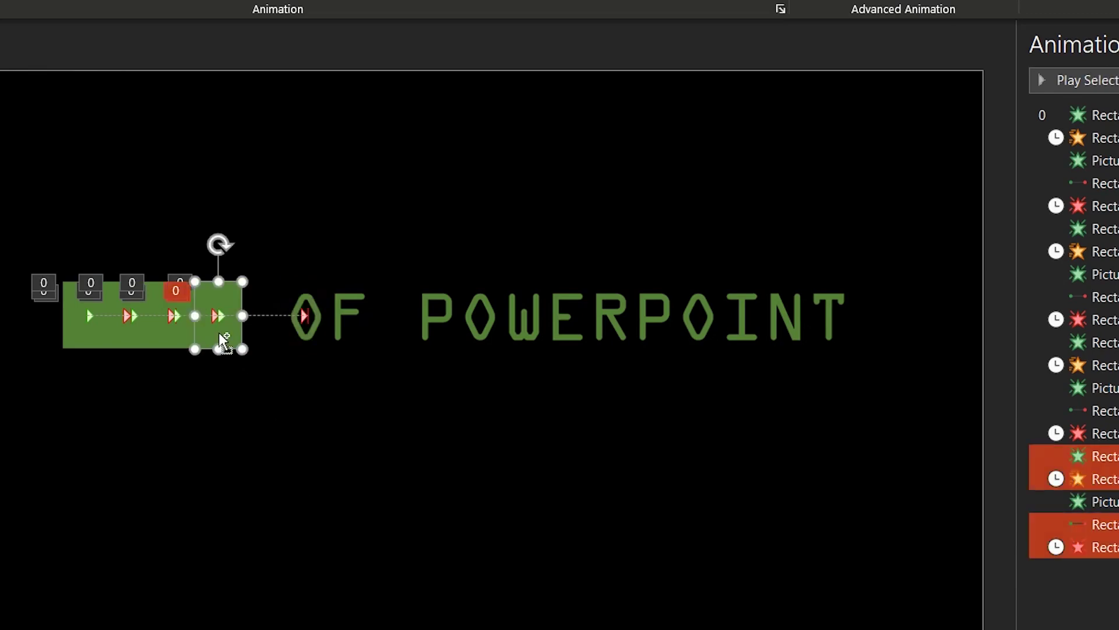
drag(224, 340, 306, 344)
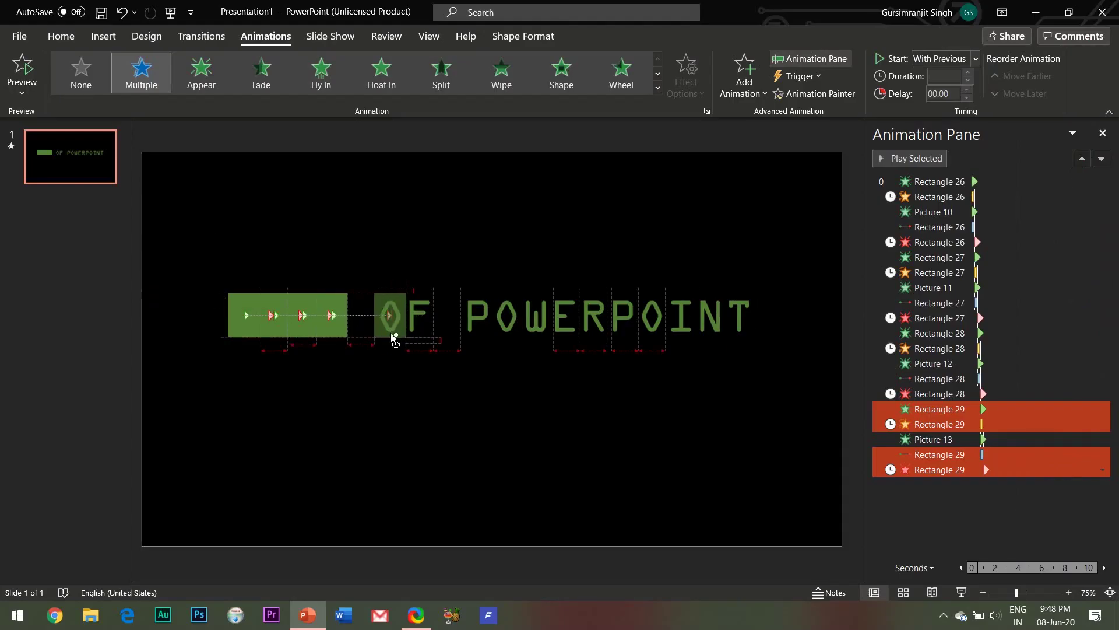
Step: Place Rectangle 30 on the O and give Picture 14 a With Previous Appear among its animations
click(432, 403)
drag(391, 336, 394, 381)
click(388, 327)
click(394, 308)
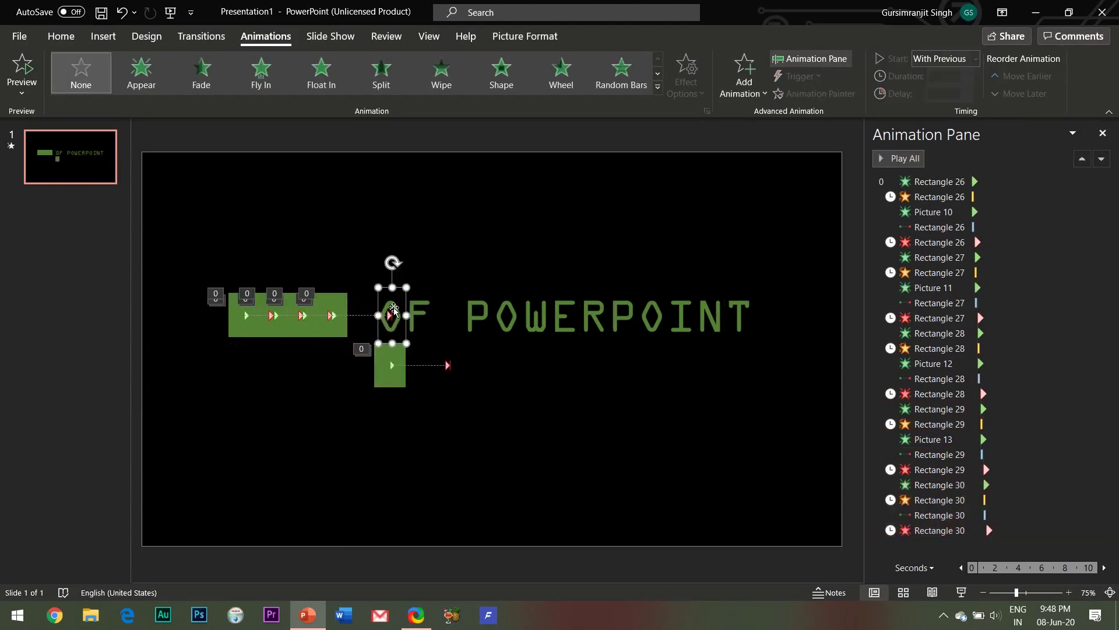
click(142, 79)
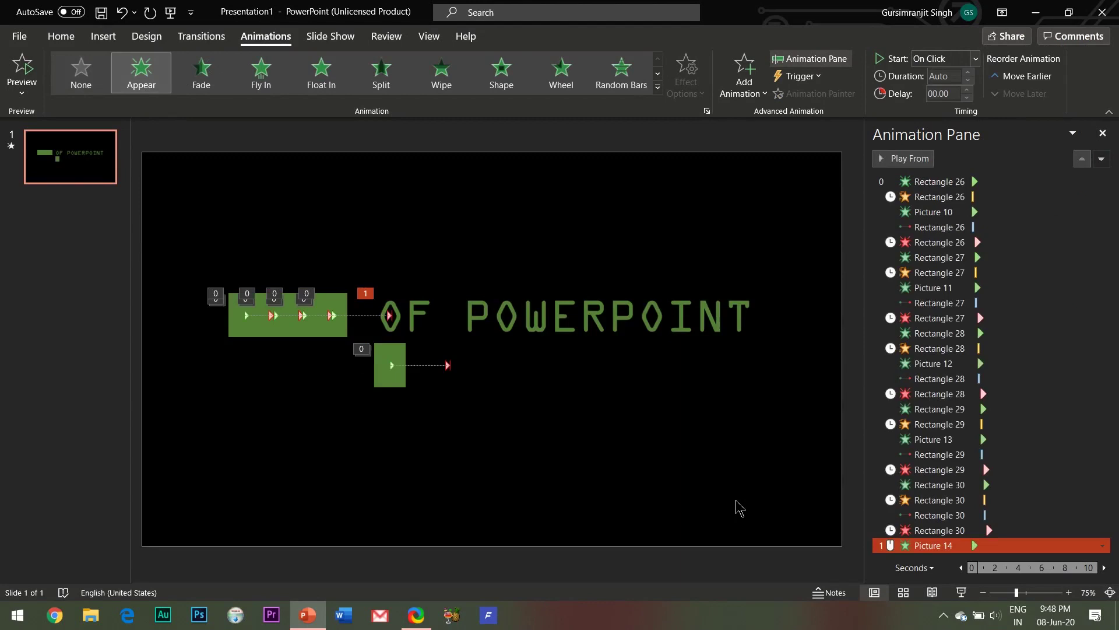
drag(930, 539, 926, 516)
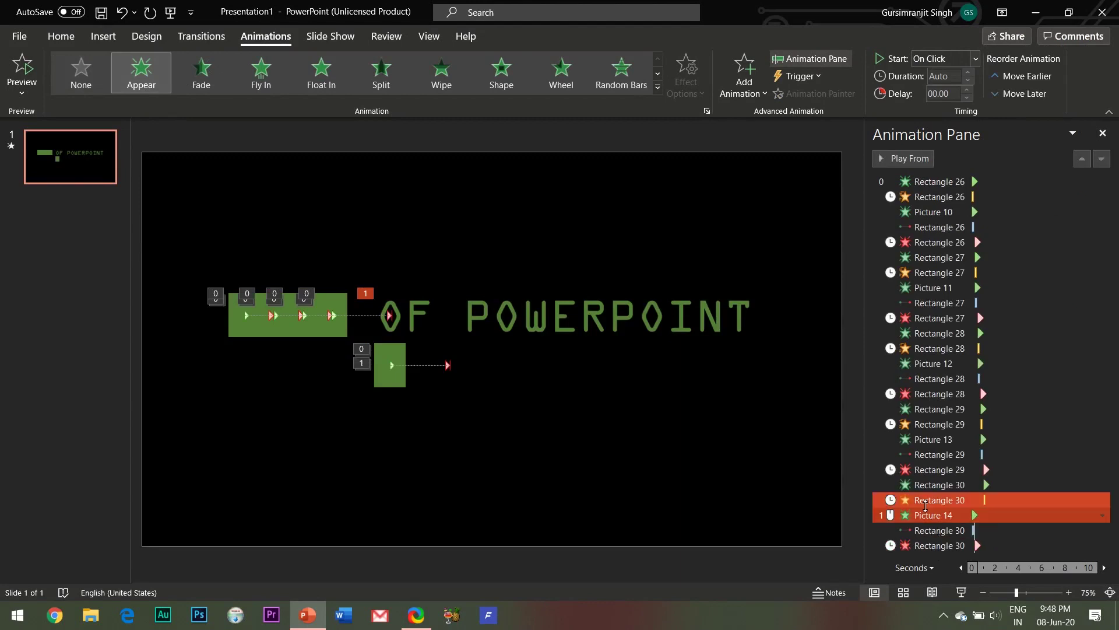
right_click(925, 516)
click(991, 410)
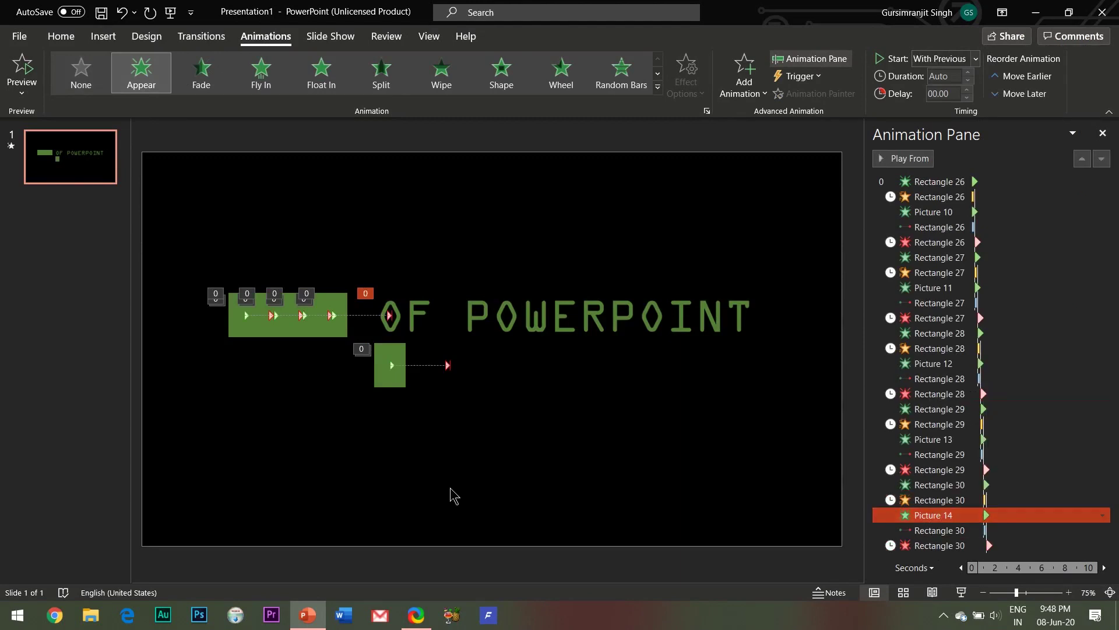
click(353, 397)
drag(404, 377, 400, 332)
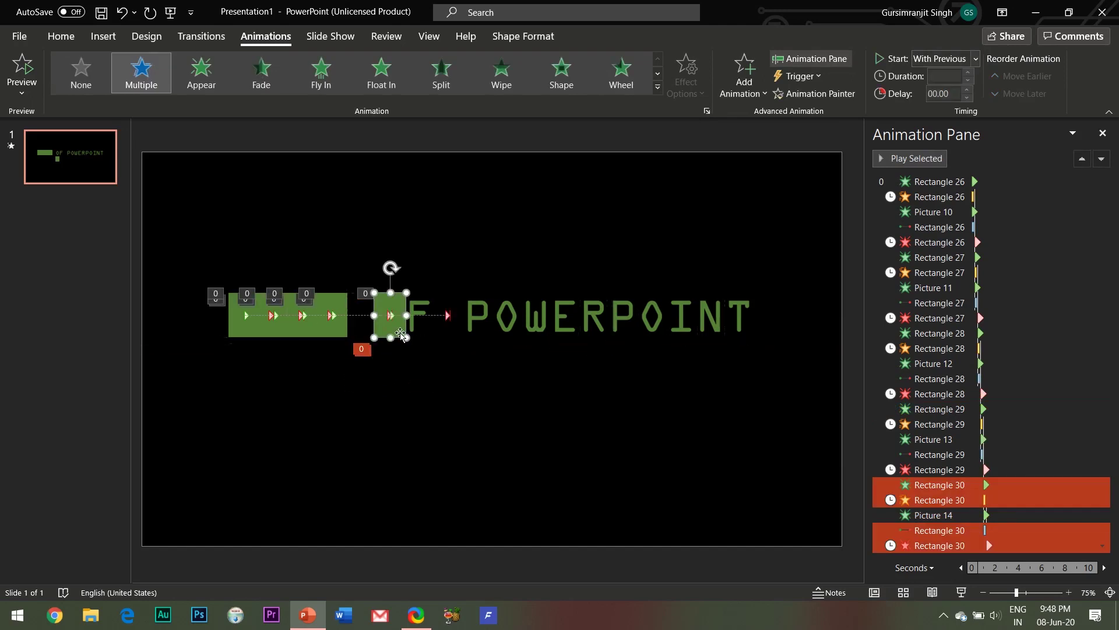
Step: Shorten the fifth block's motion path so it ends over the F
click(412, 420)
click(402, 337)
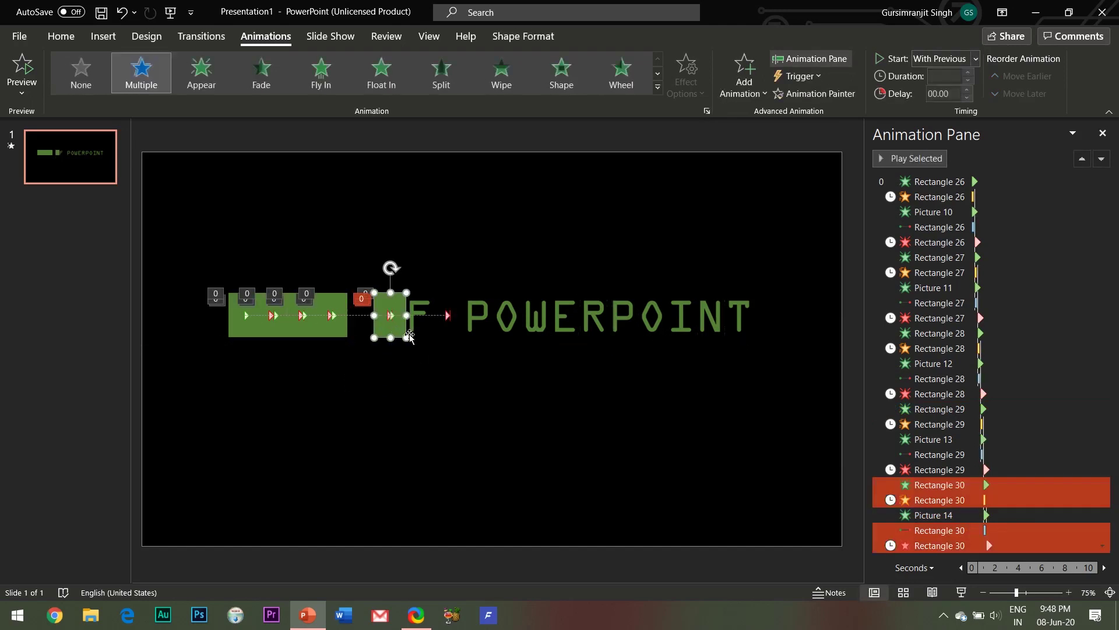
click(446, 317)
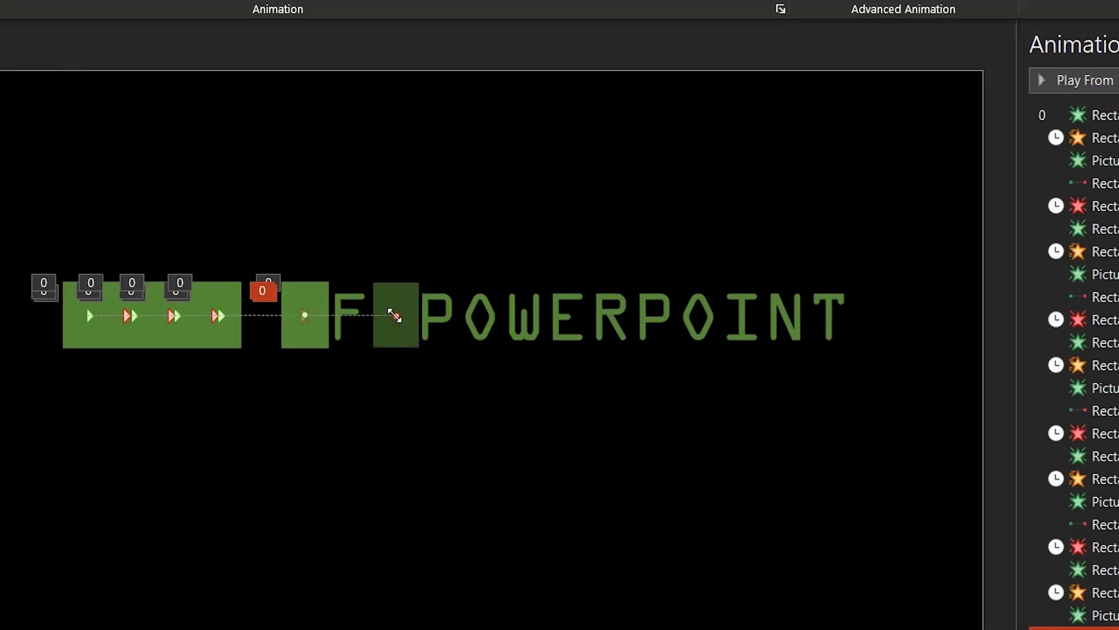
drag(394, 316, 349, 316)
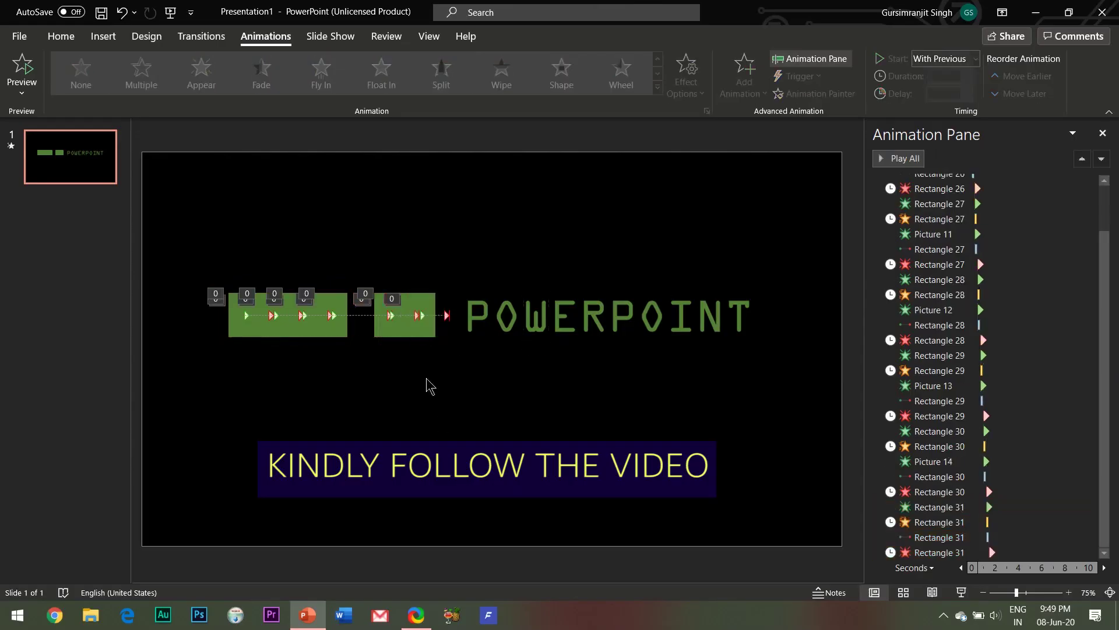
Step: Give Picture 15 (the F) an Appear among Rectangle 31's animations and return the block into line
click(345, 343)
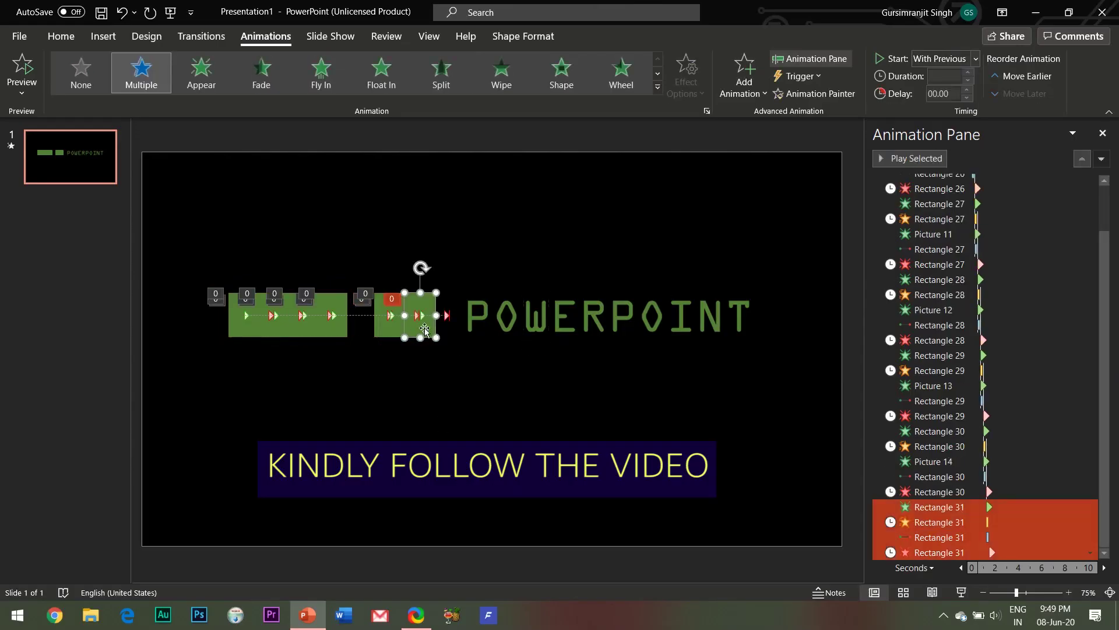
drag(424, 329, 423, 376)
click(419, 315)
click(201, 72)
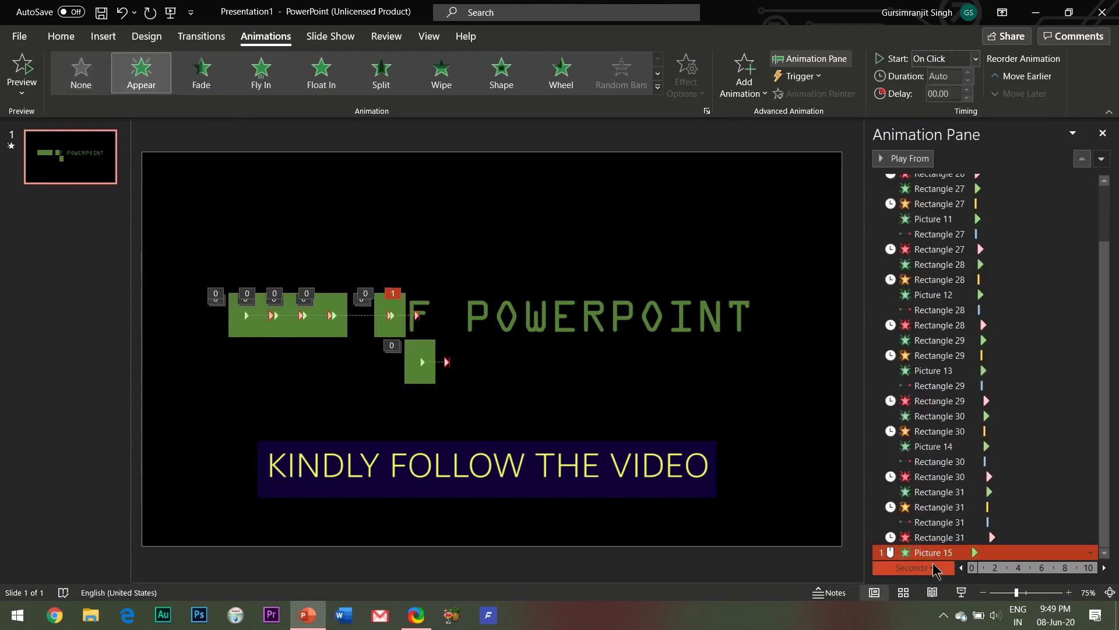
drag(928, 520, 928, 522)
drag(421, 362, 421, 315)
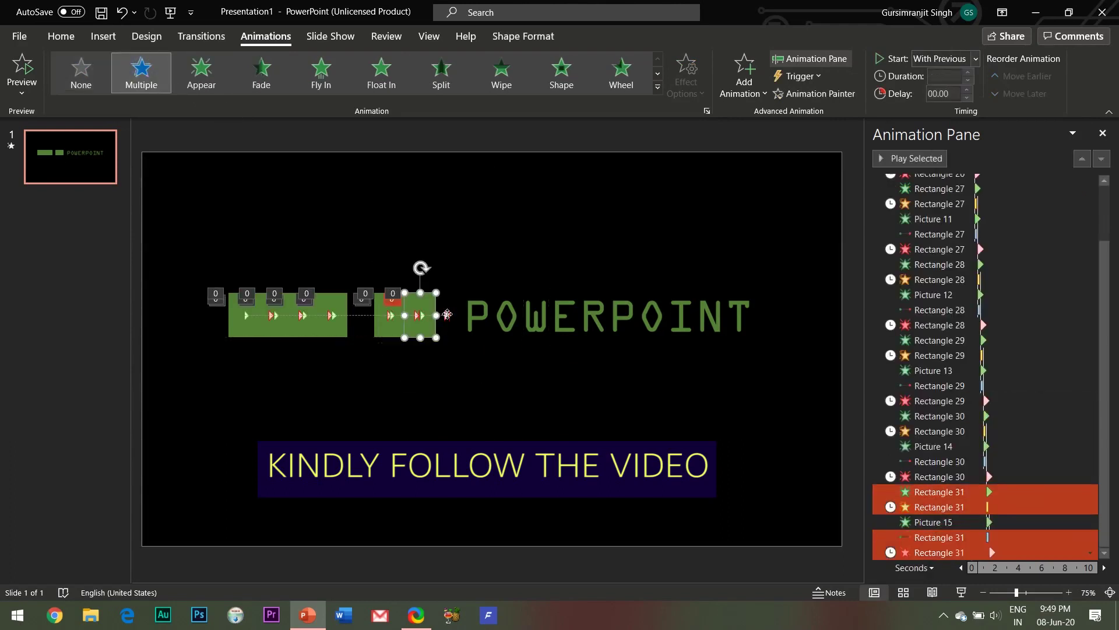
click(473, 322)
Step: Duplicate the F block as Rectangle 32 below the P
click(477, 326)
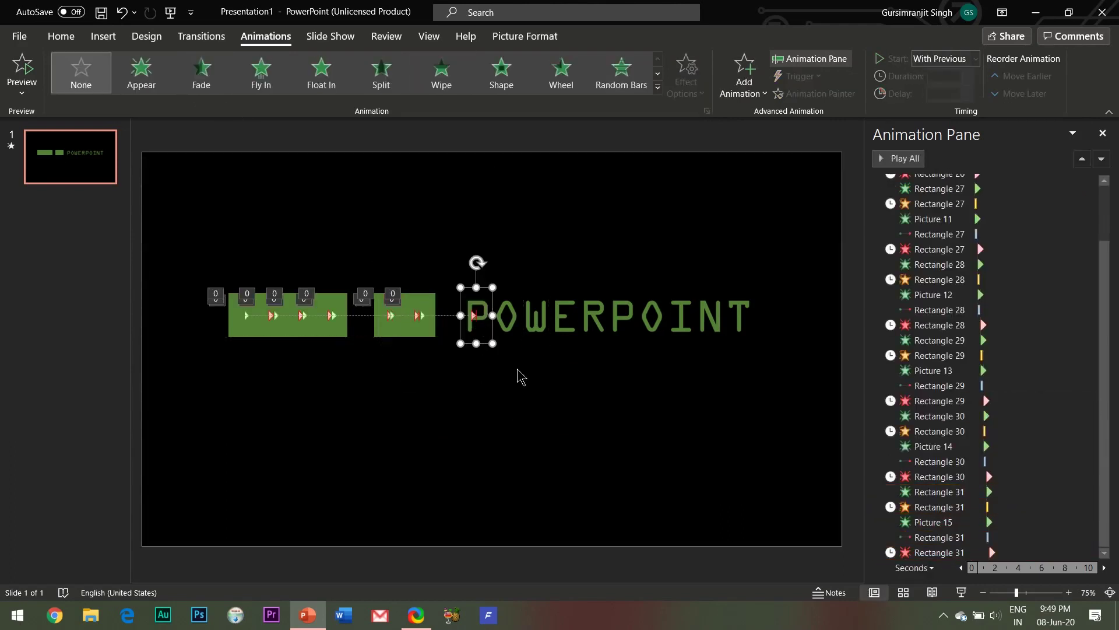
click(421, 333)
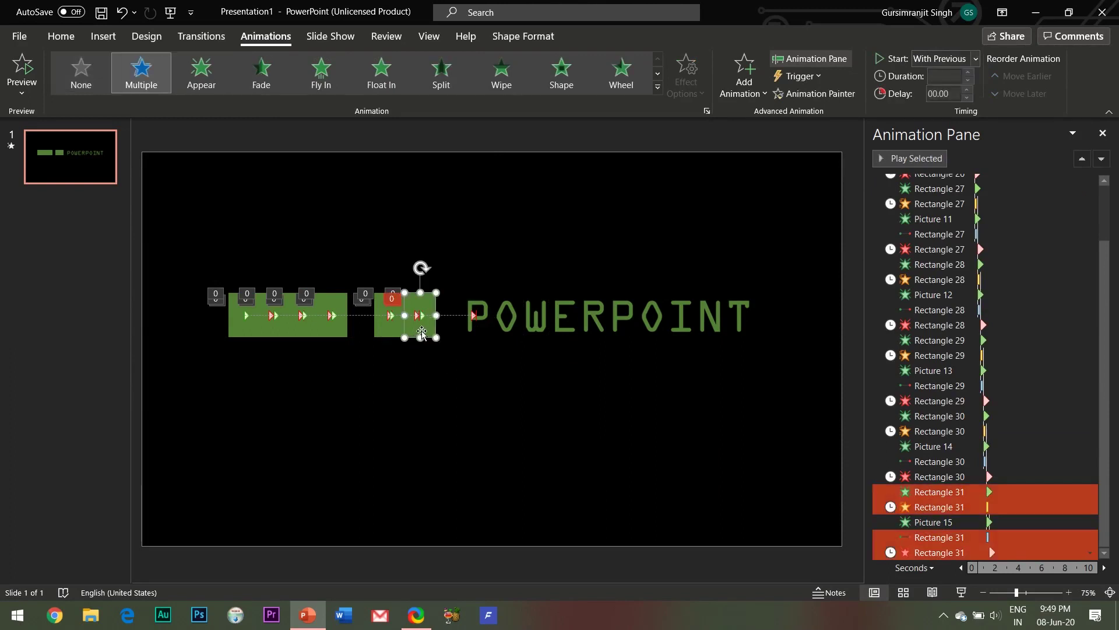
drag(424, 334, 478, 372)
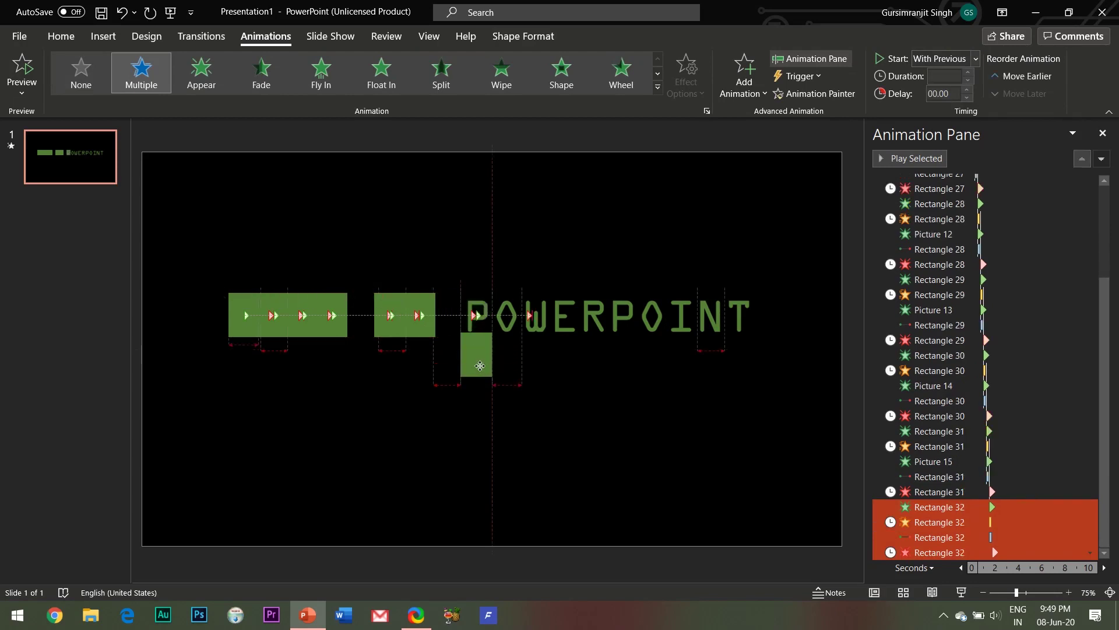
Step: Give the P picture a With Previous Appear among Rectangle 32's steps and cover the P with the block
click(477, 309)
click(141, 73)
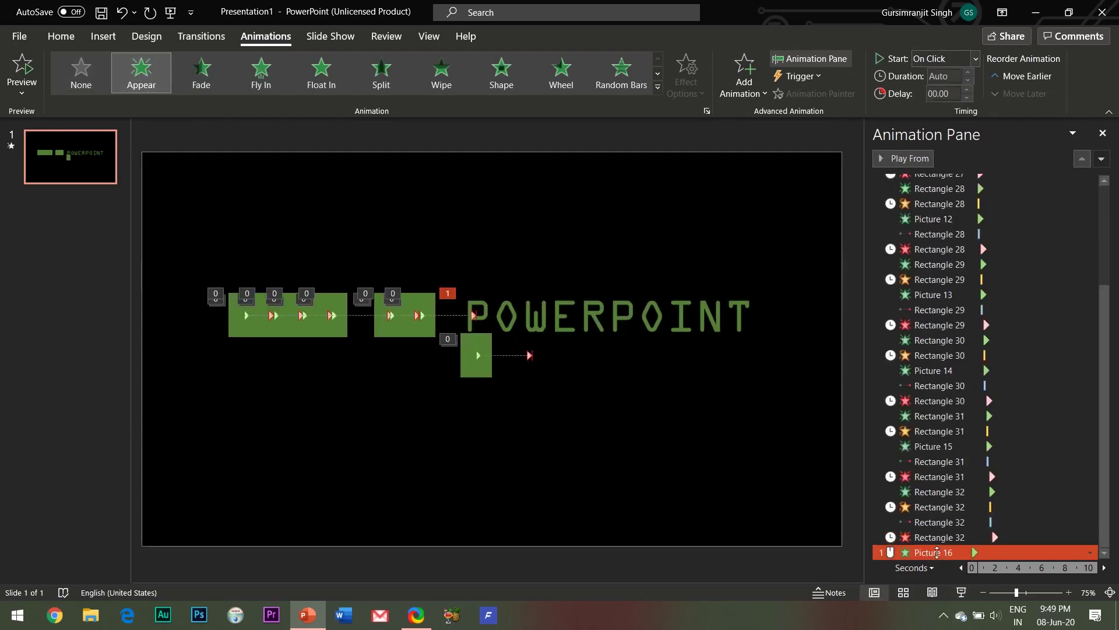
drag(937, 552, 936, 520)
click(1090, 522)
click(1006, 422)
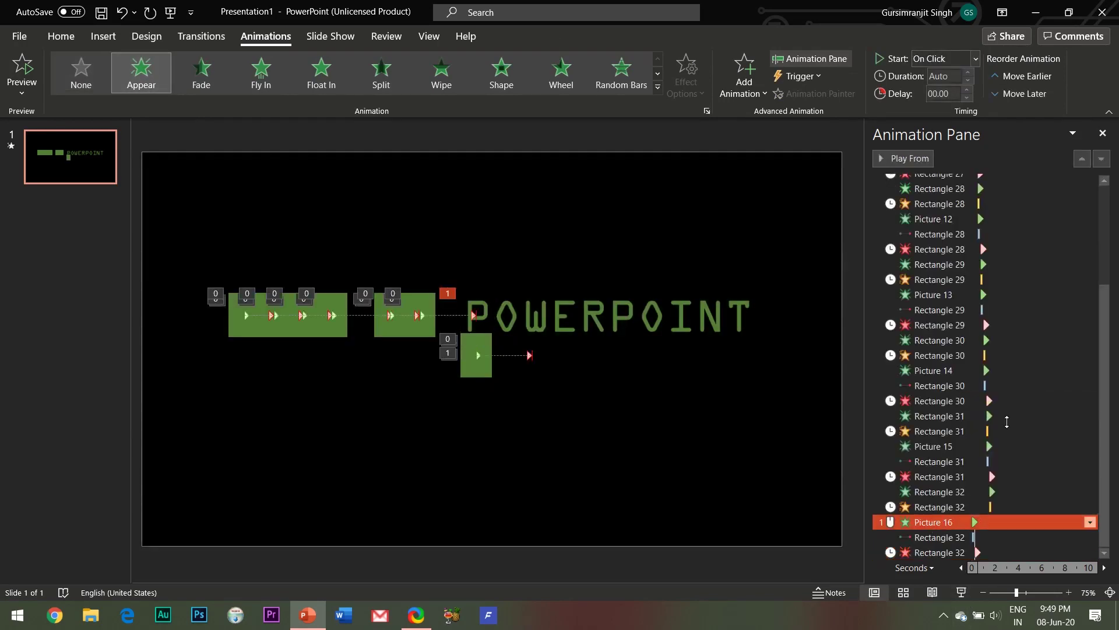
drag(476, 369, 477, 328)
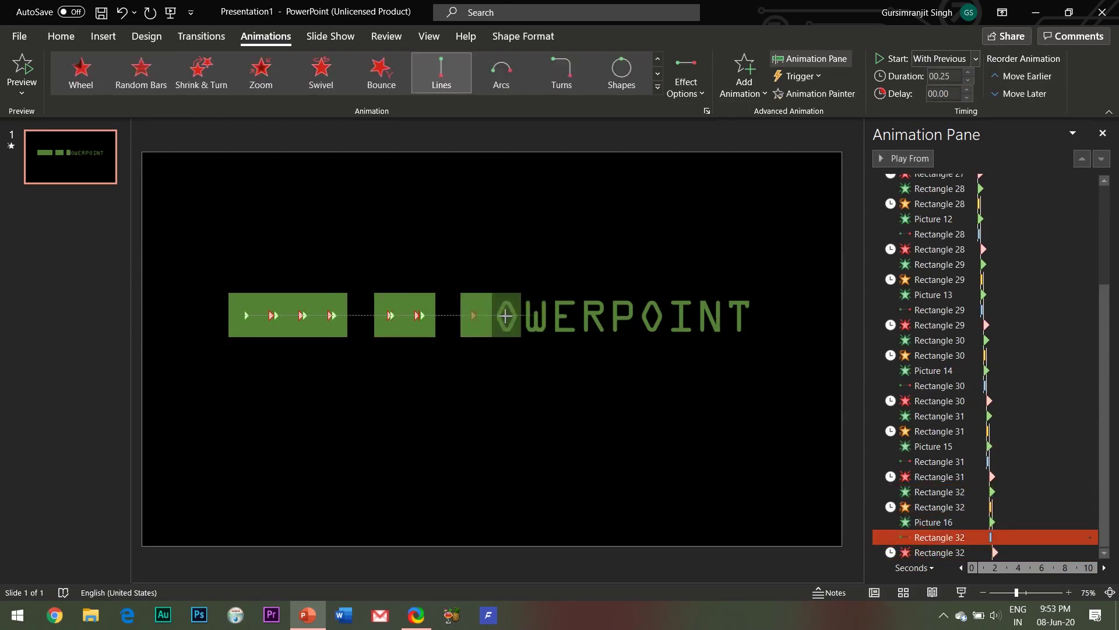
drag(506, 315, 508, 367)
click(481, 328)
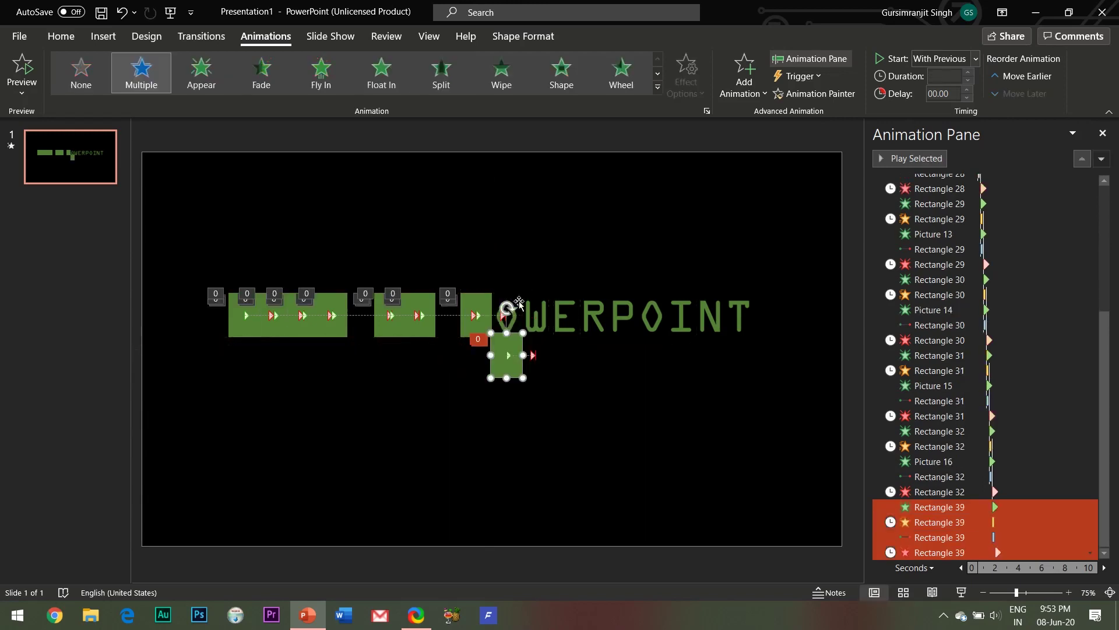
Step: Give the O picture a With Previous Appear between Rectangle 39's steps, cover it, and duplicate the block
click(507, 315)
click(141, 73)
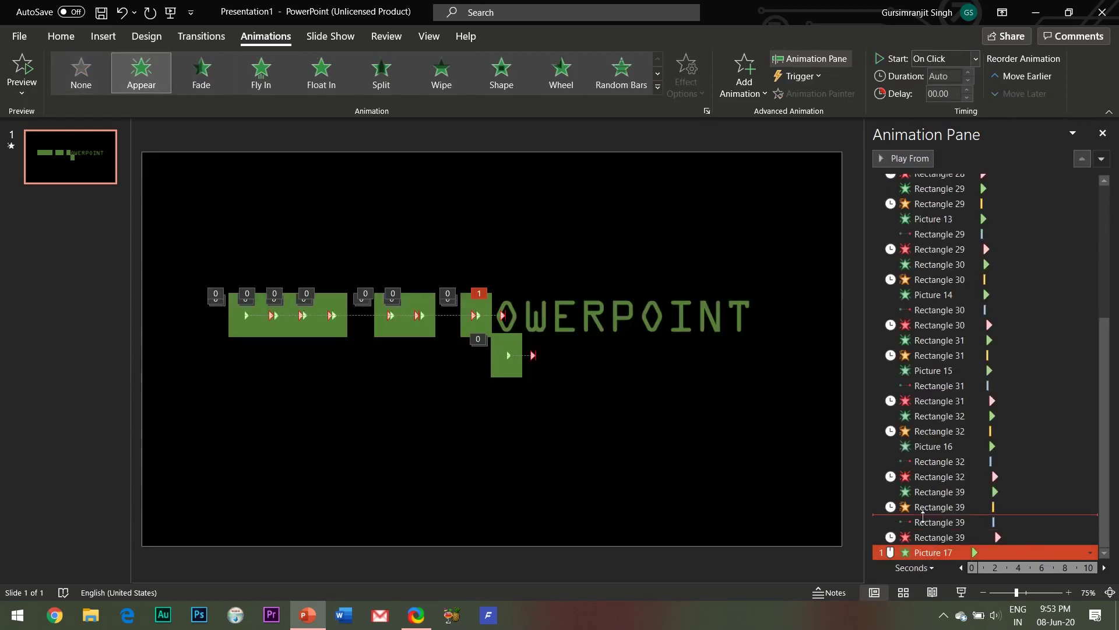
drag(923, 515, 923, 515)
click(1090, 522)
click(1017, 418)
click(506, 357)
drag(507, 357, 506, 317)
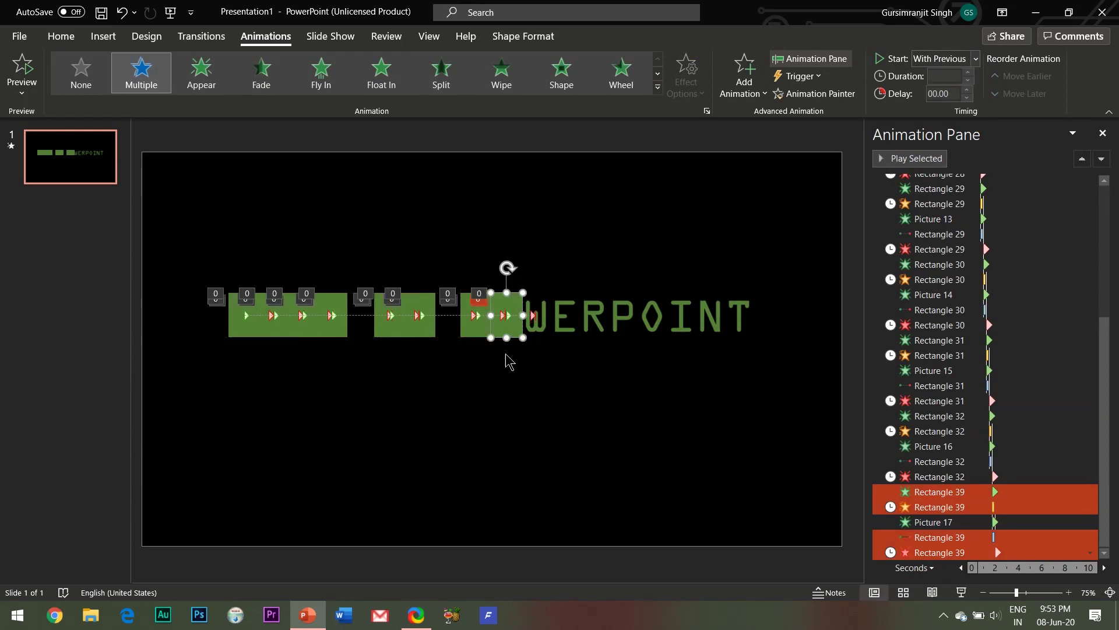
click(506, 356)
click(507, 331)
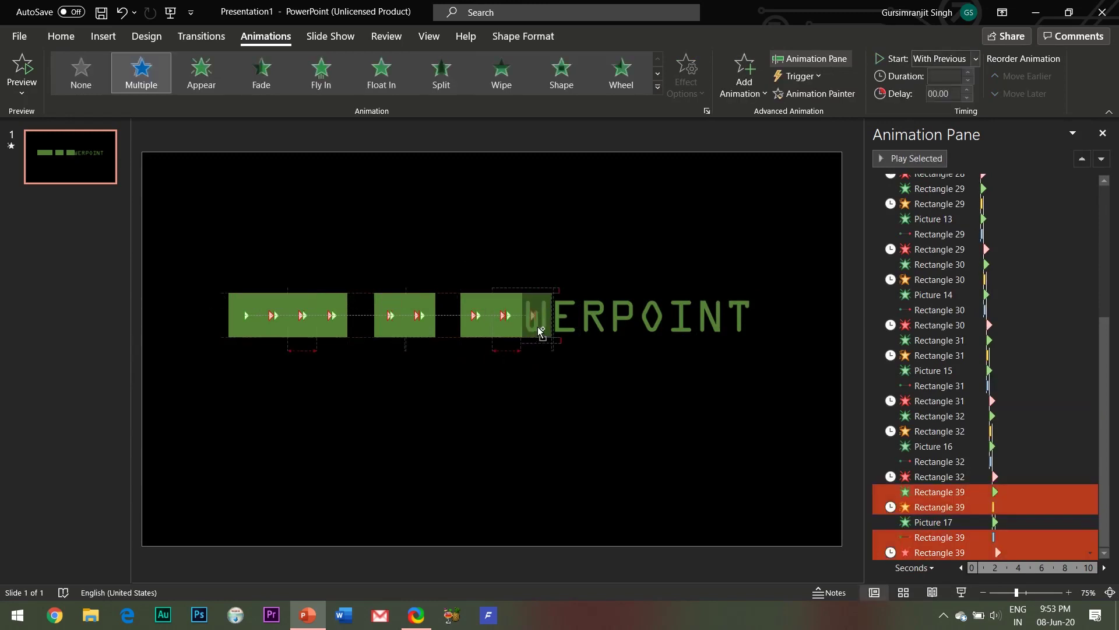
key(ctrl+d)
Step: Move the new block up over the W and duplicate it again
click(541, 319)
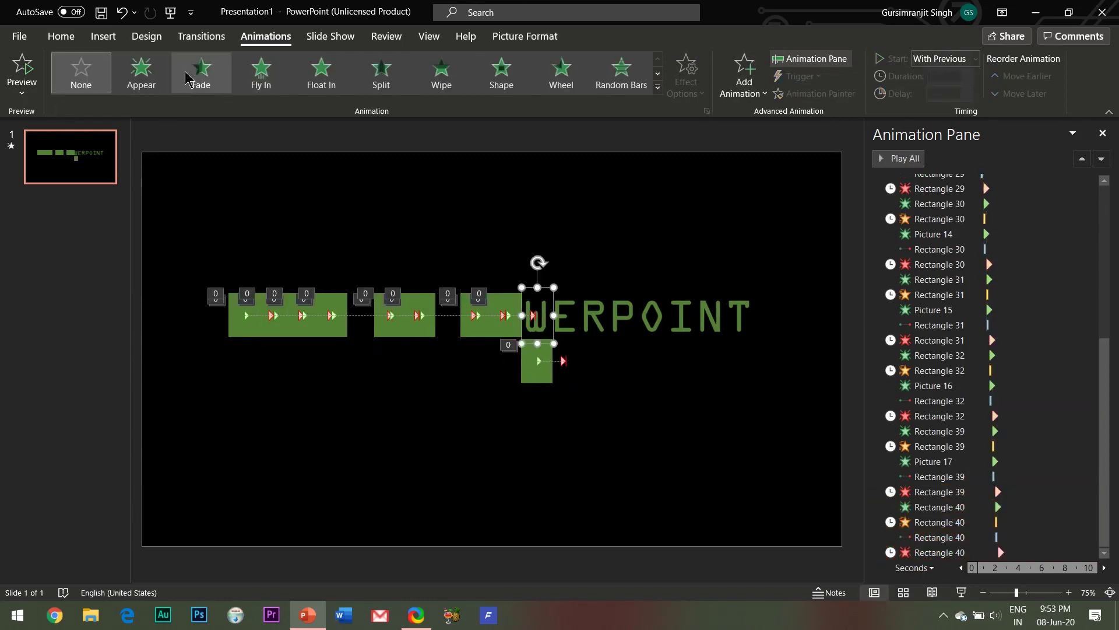
drag(539, 374, 540, 329)
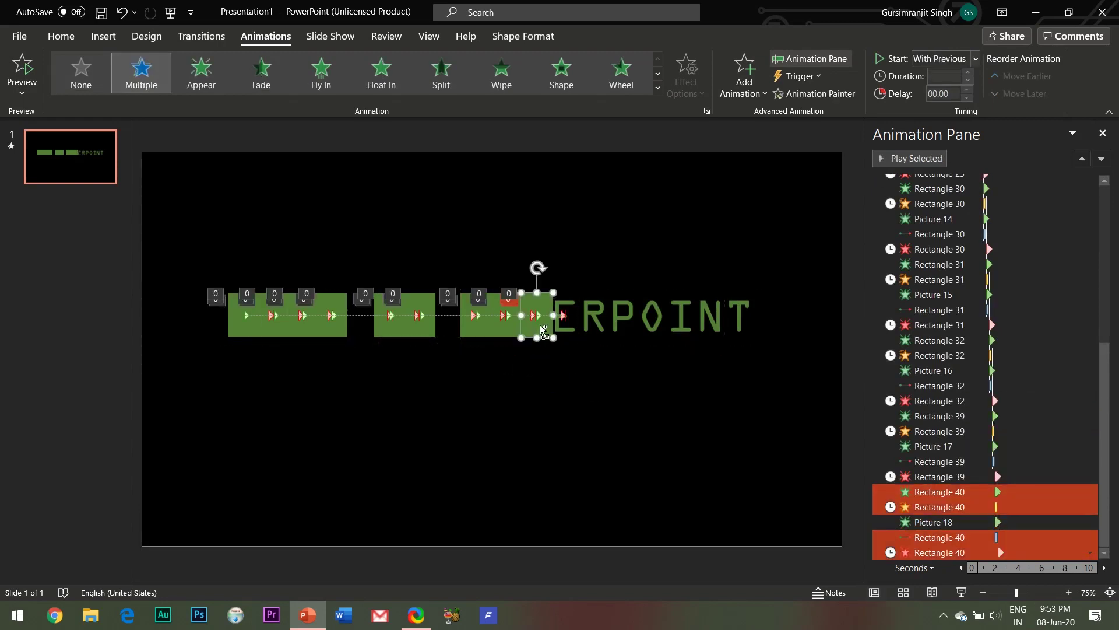
key(ctrl+d)
Step: Give the E picture a With Previous Appear two places up and move a block copy over it
click(569, 325)
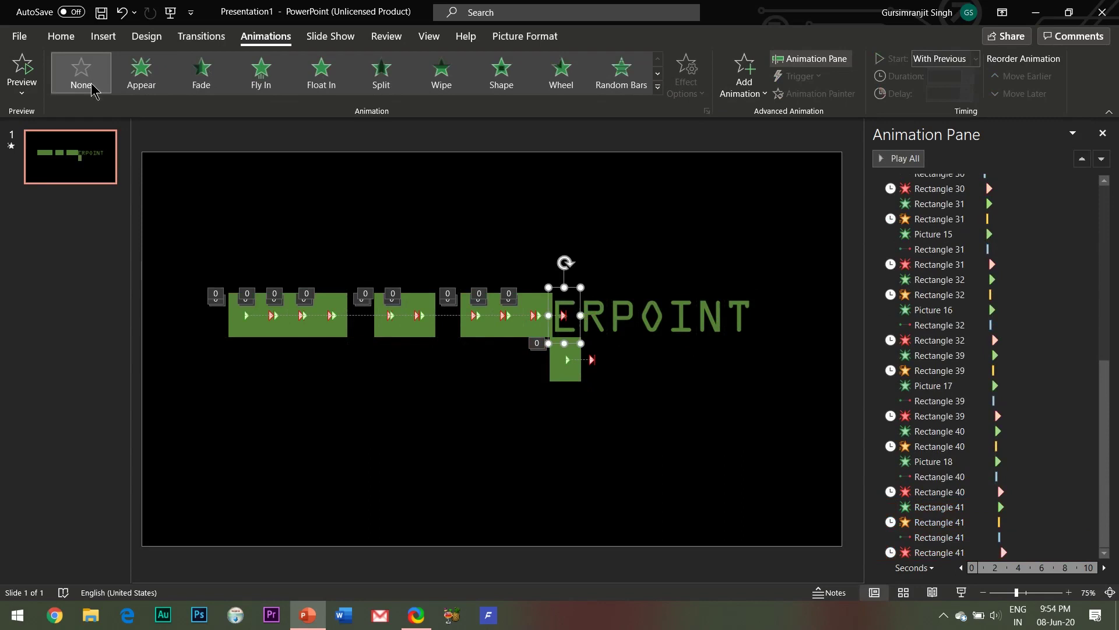
click(141, 72)
drag(925, 552, 925, 520)
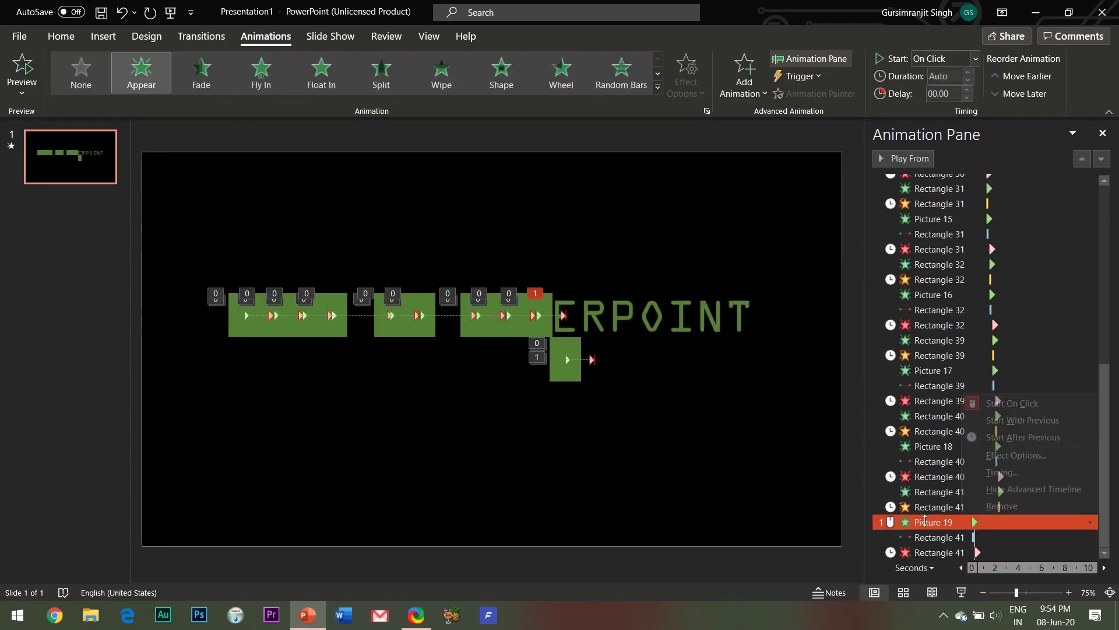
click(1023, 420)
drag(566, 359, 593, 356)
Step: Give the R picture a With Previous Appear above Rectangle 42's last steps and cover the R
click(595, 315)
click(141, 73)
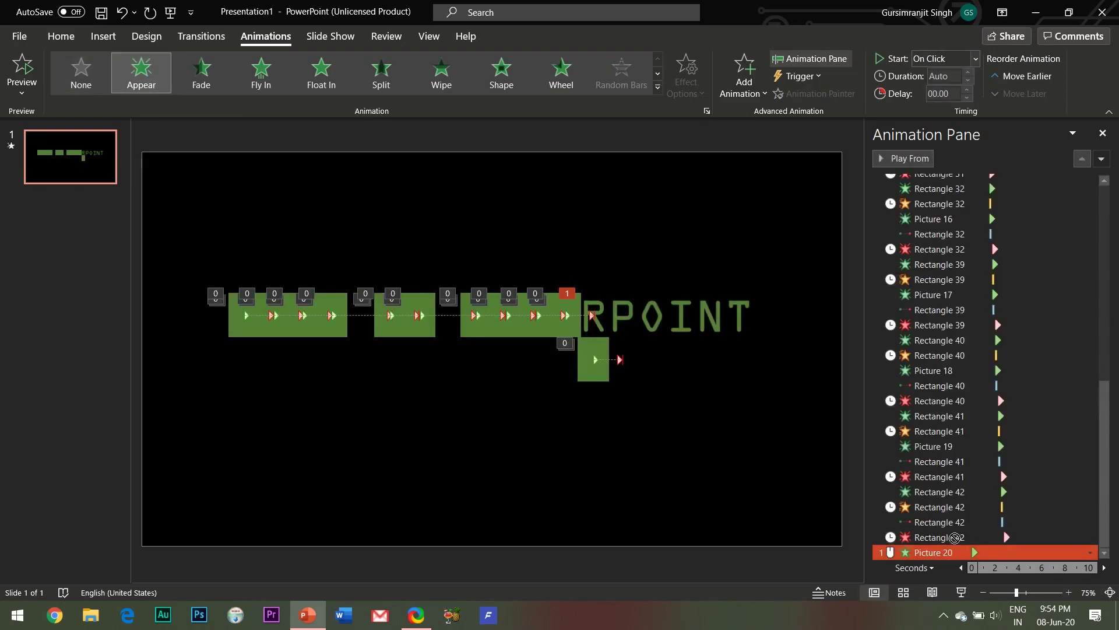
drag(954, 537, 952, 524)
right_click(893, 520)
click(933, 419)
drag(591, 364, 622, 364)
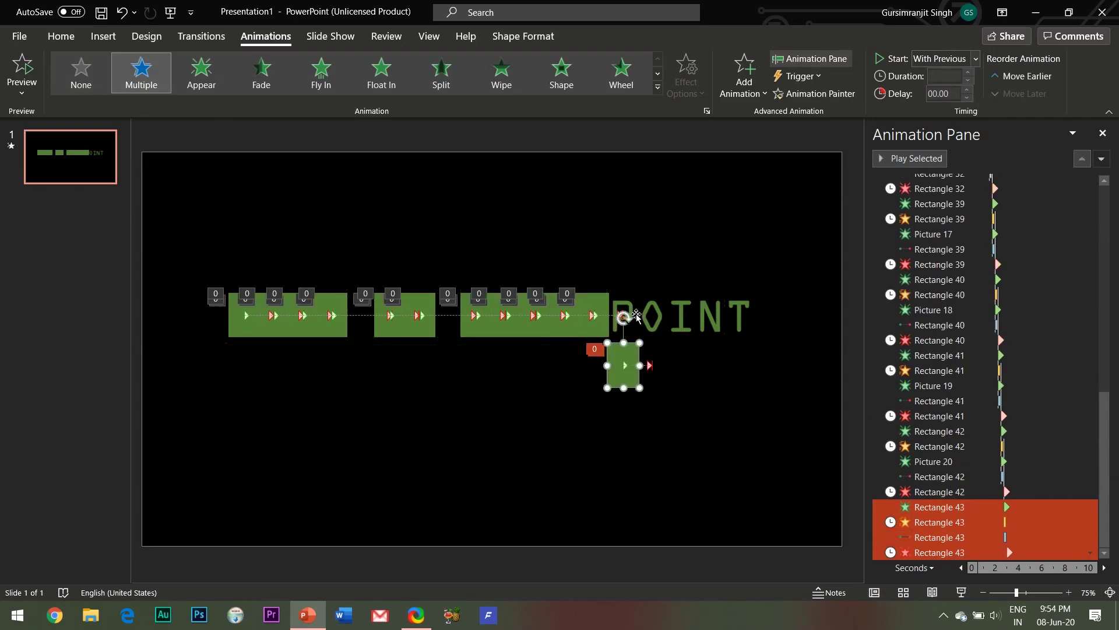
Step: Give the P of POINT an Appear among Rectangle 43's steps and cover it with the block
click(636, 315)
click(141, 73)
drag(910, 551, 1017, 426)
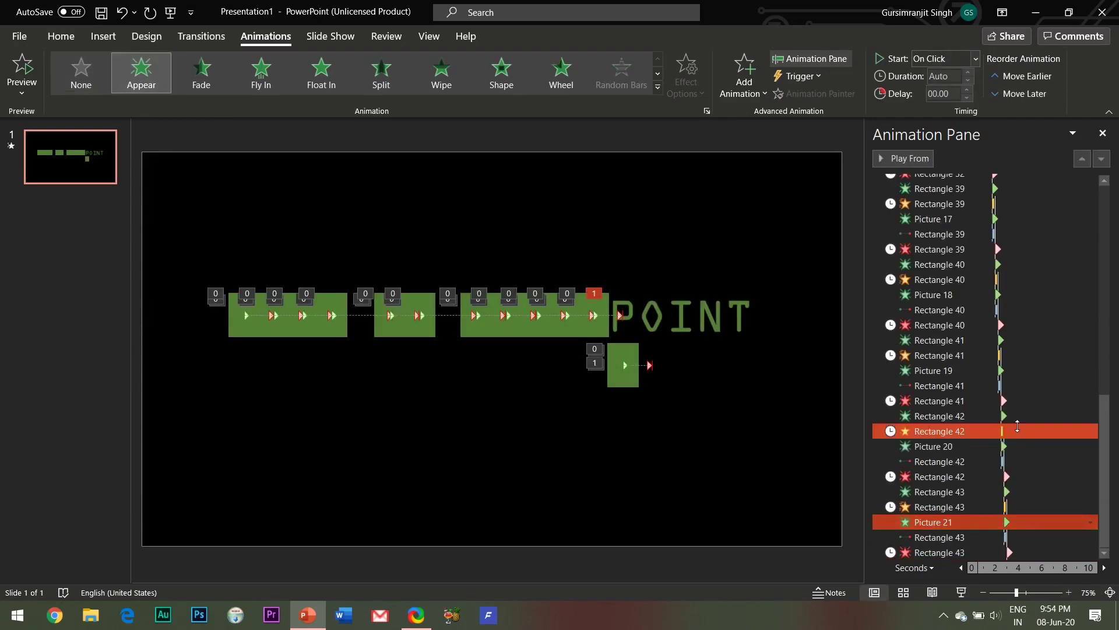
drag(608, 386, 657, 300)
Step: Give the O an Appear between Rectangle 44's steps and copy the covering green block
click(927, 554)
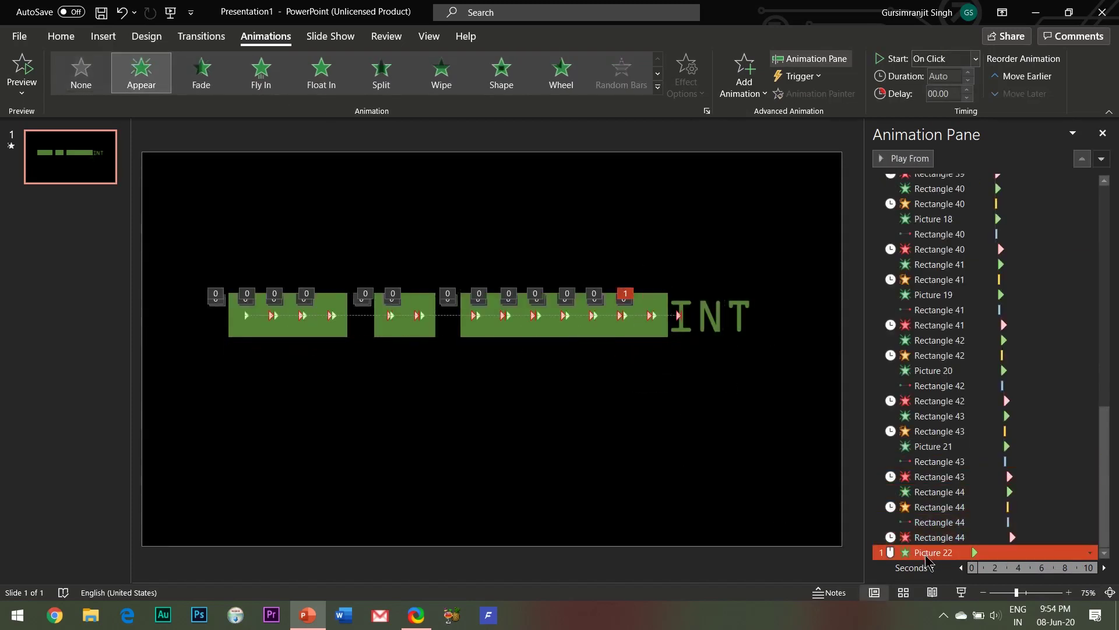
drag(927, 553, 927, 522)
click(672, 327)
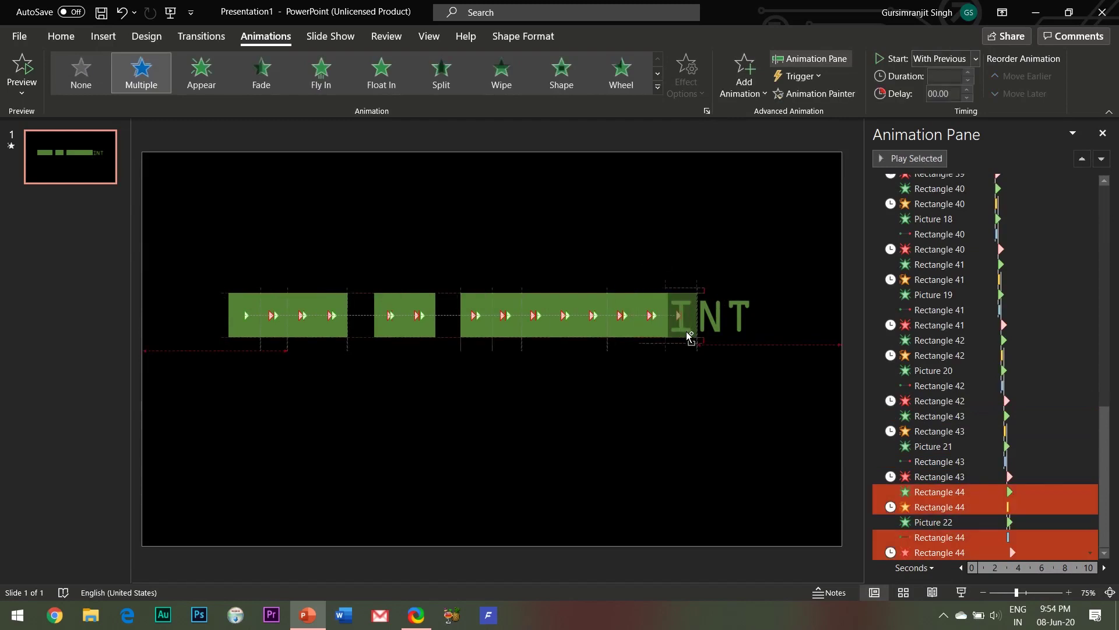
drag(688, 337, 689, 382)
Step: Give the I picture a With Previous Appear and move the copied block over the I
click(141, 73)
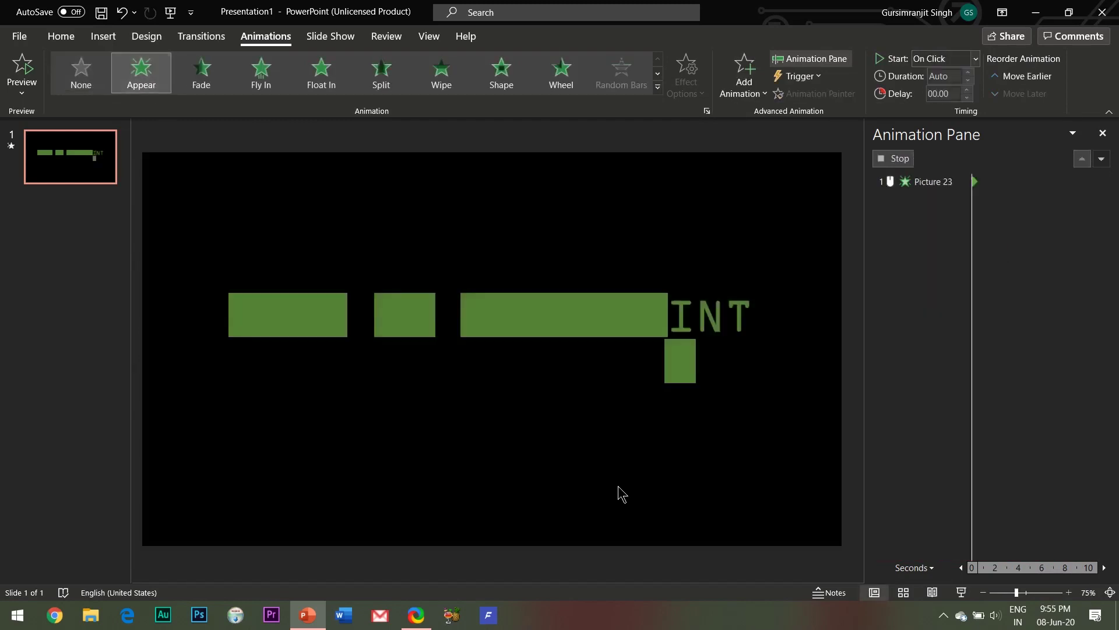
drag(933, 552, 917, 519)
right_click(927, 522)
click(956, 416)
click(680, 362)
drag(680, 361, 717, 368)
Step: Give the N a With Previous Appear above Rectangle 46's steps, cover it, and duplicate the last block
click(710, 314)
click(141, 73)
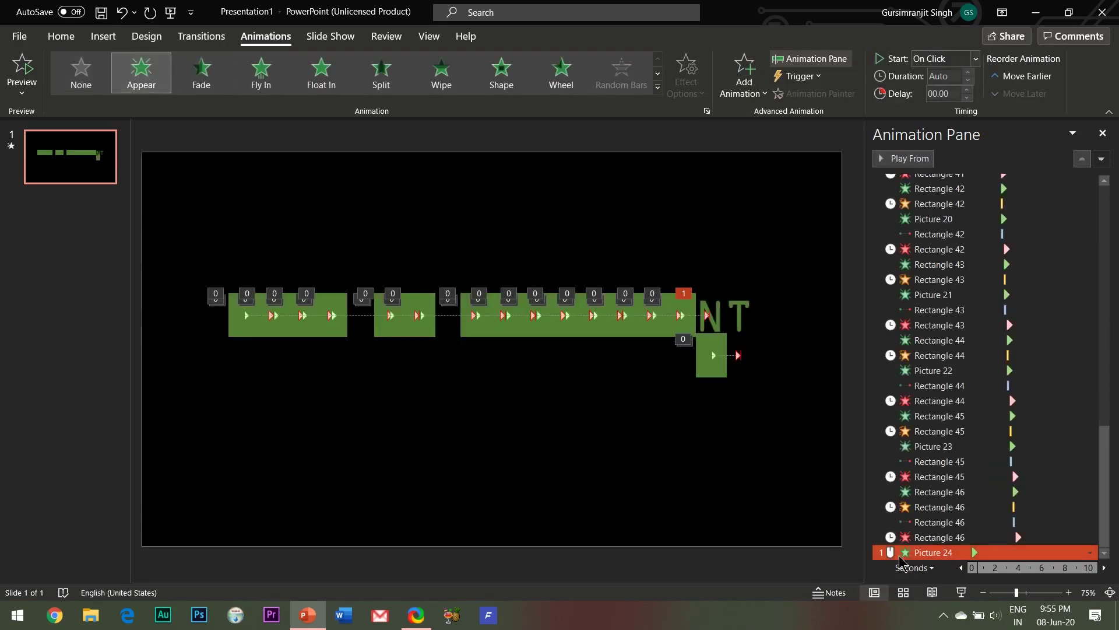
drag(933, 552, 929, 520)
right_click(930, 523)
click(1003, 419)
drag(716, 373, 717, 335)
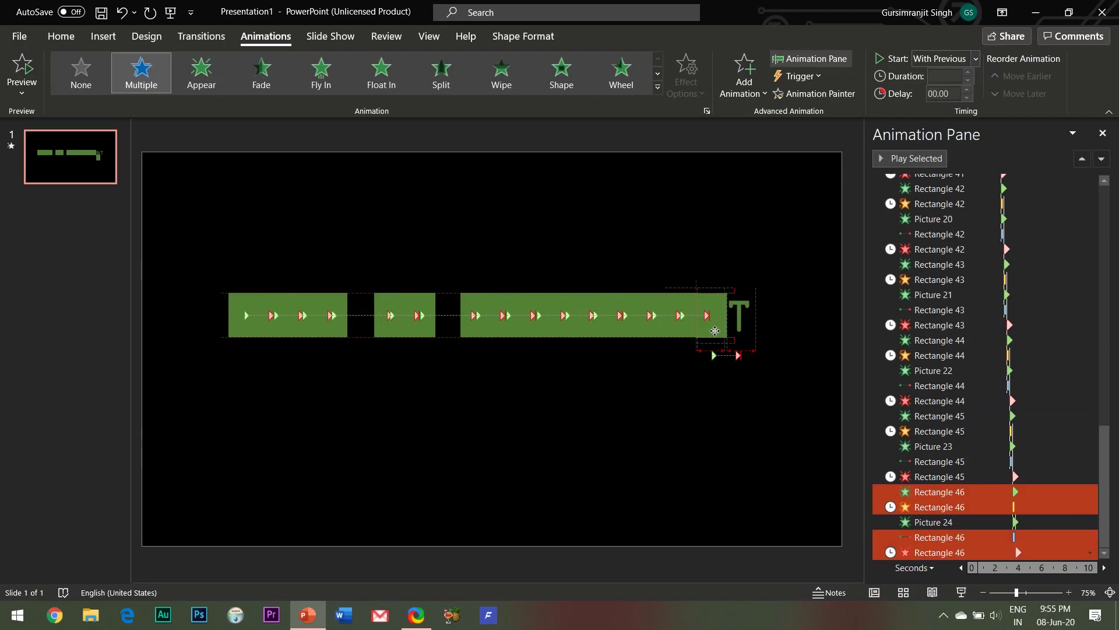
key(Escape)
click(744, 329)
key(ctrl+d)
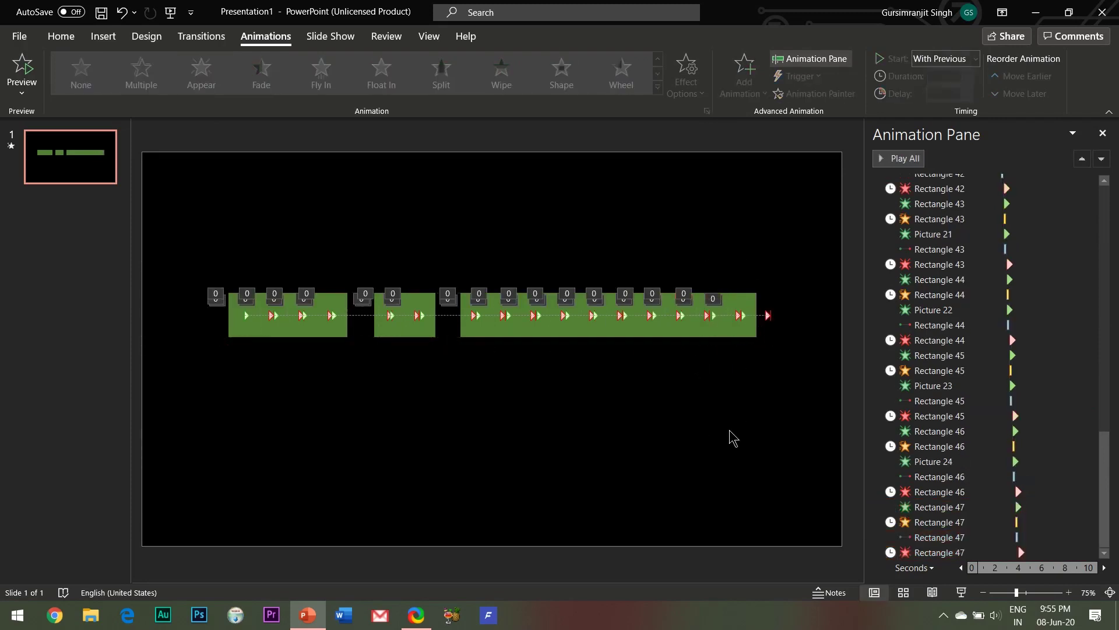
Step: Give the T picture an Appear above Rectangle 47's steps, starting After Previous
drag(740, 317, 740, 358)
click(739, 315)
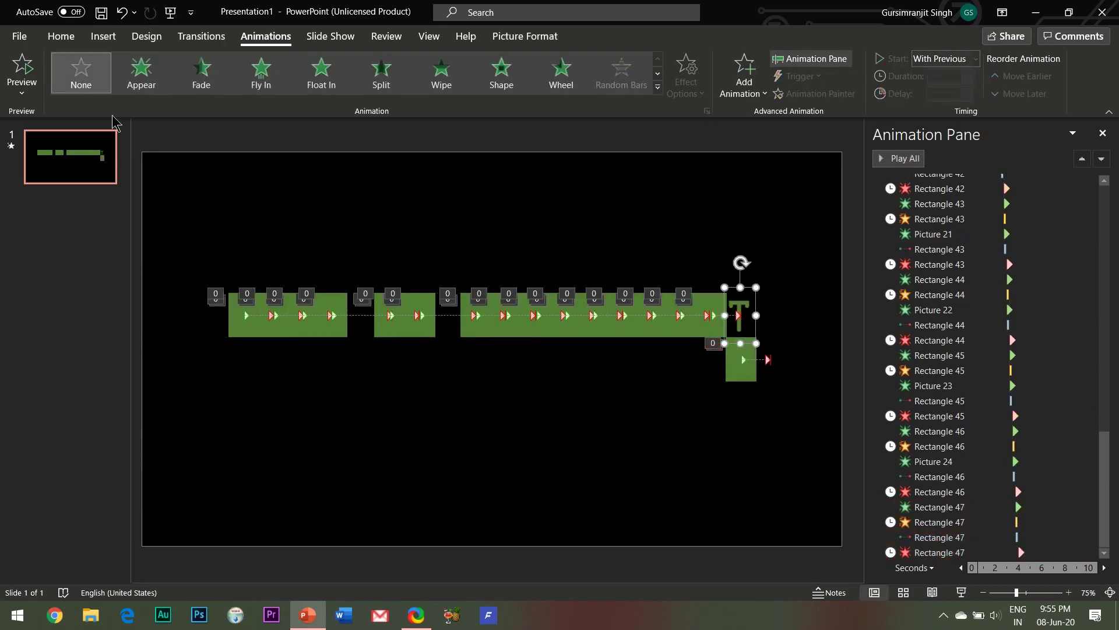
click(139, 79)
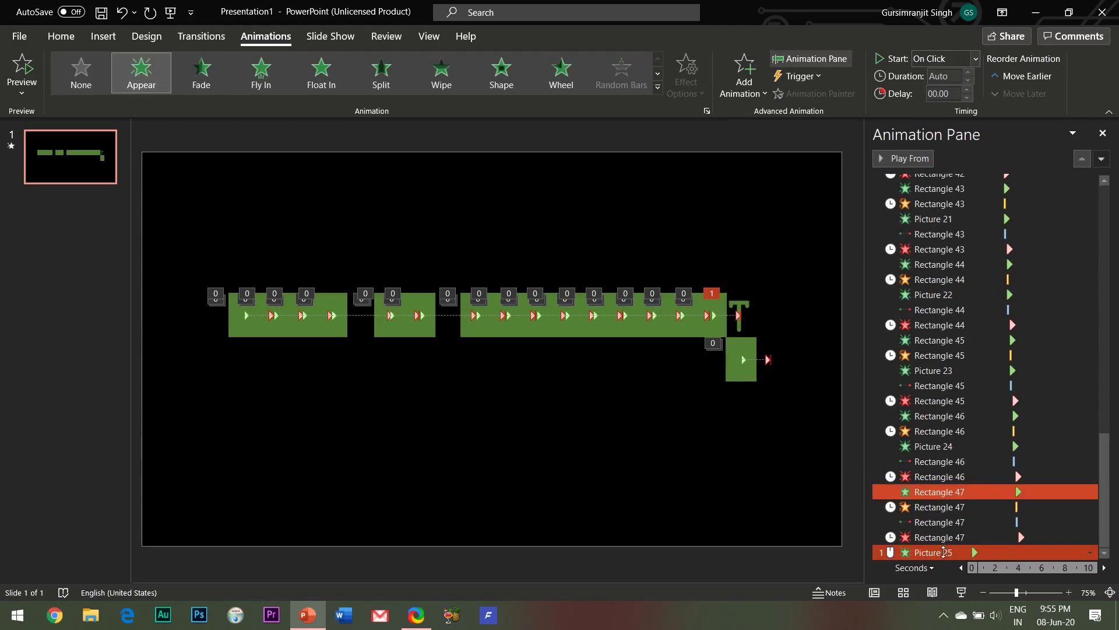
click(944, 552)
drag(939, 546, 933, 514)
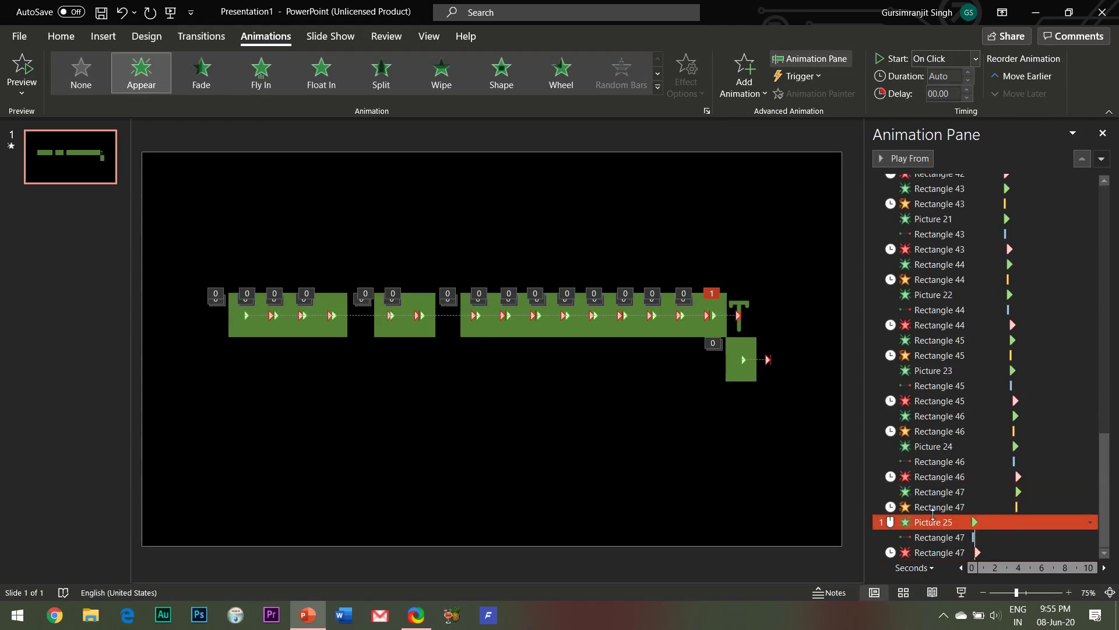
click(1090, 521)
click(977, 441)
Step: Delete Rectangle 47's motion path animation
click(747, 331)
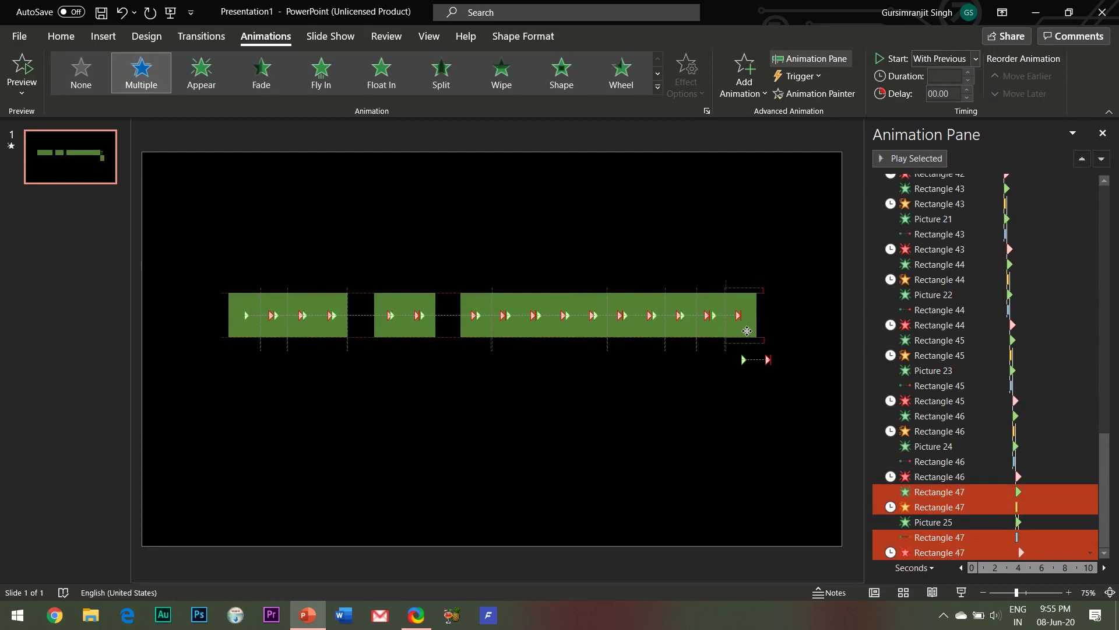
click(922, 537)
key(Delete)
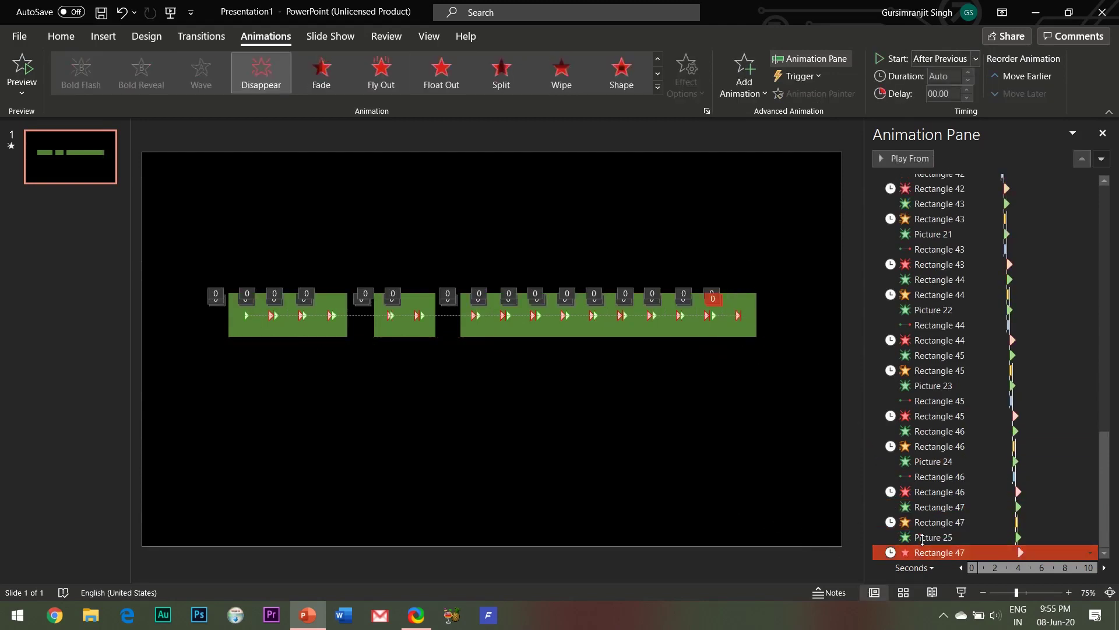
click(443, 417)
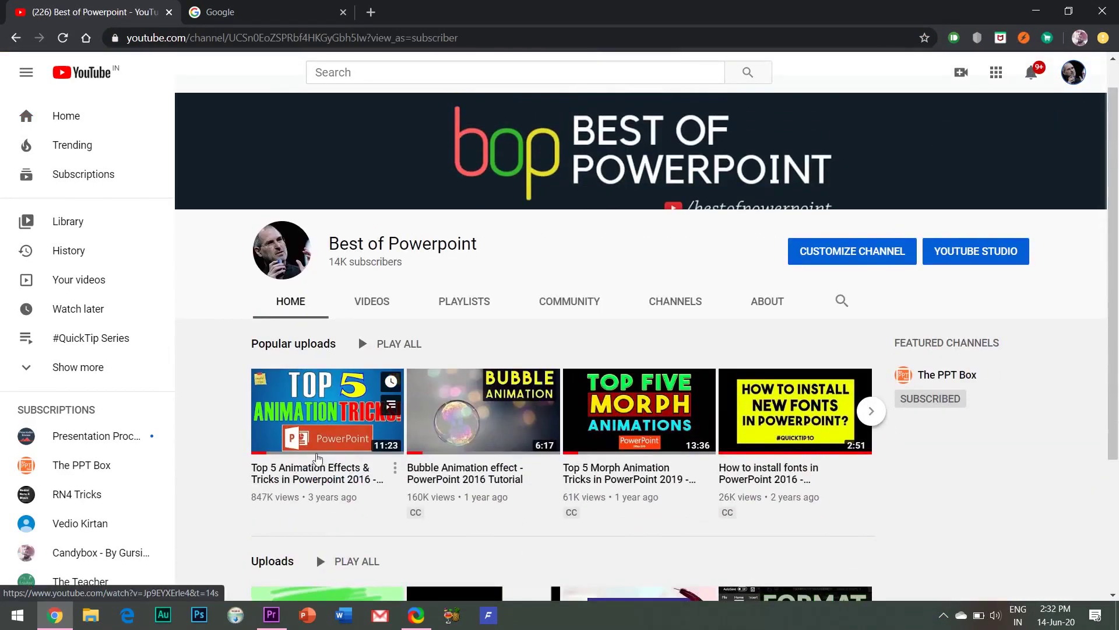
Step: Start the 'Top 5 Animation Effects & Tricks in Powerpoint 2016' video and check its view count and upload date
click(330, 429)
ctrl+scroll(92, 549, up, 5)
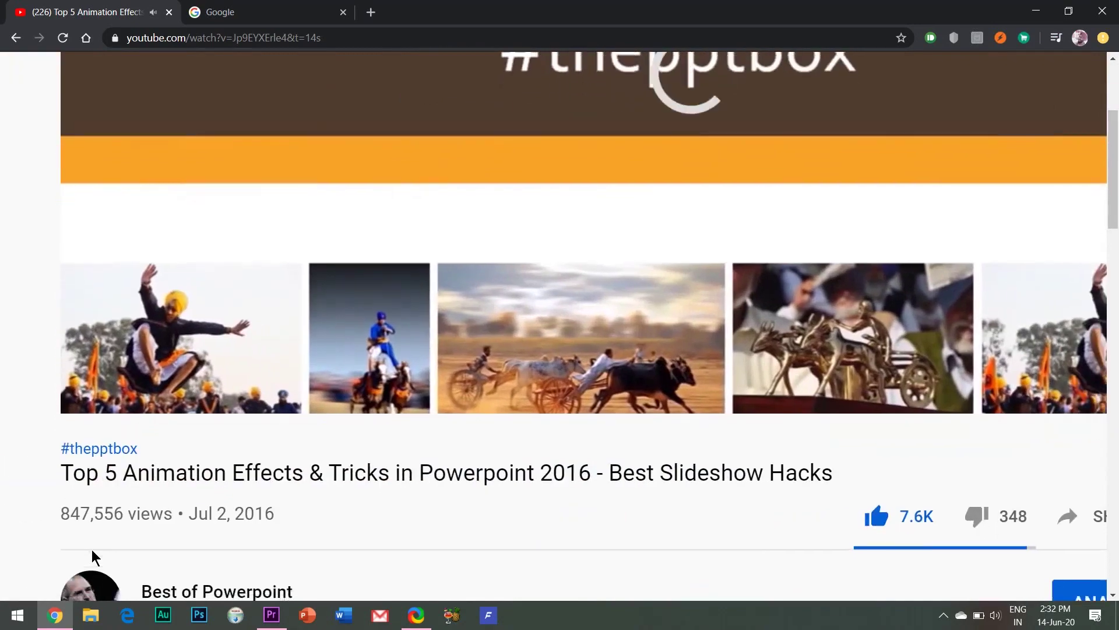
drag(122, 441, 454, 432)
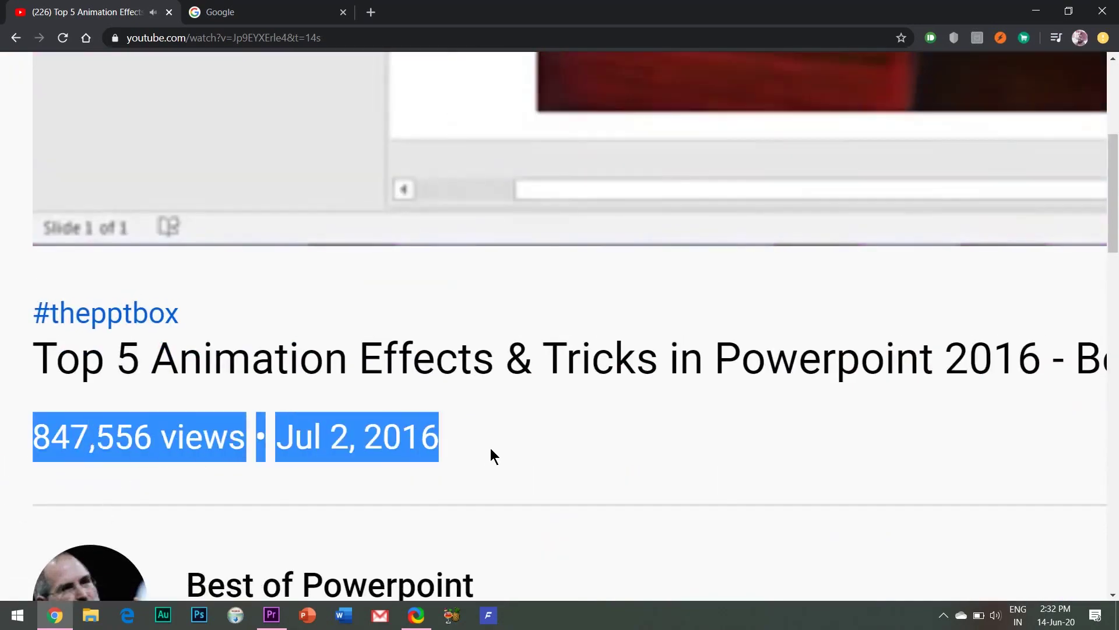
click(491, 449)
scroll(312, 420, down, 5)
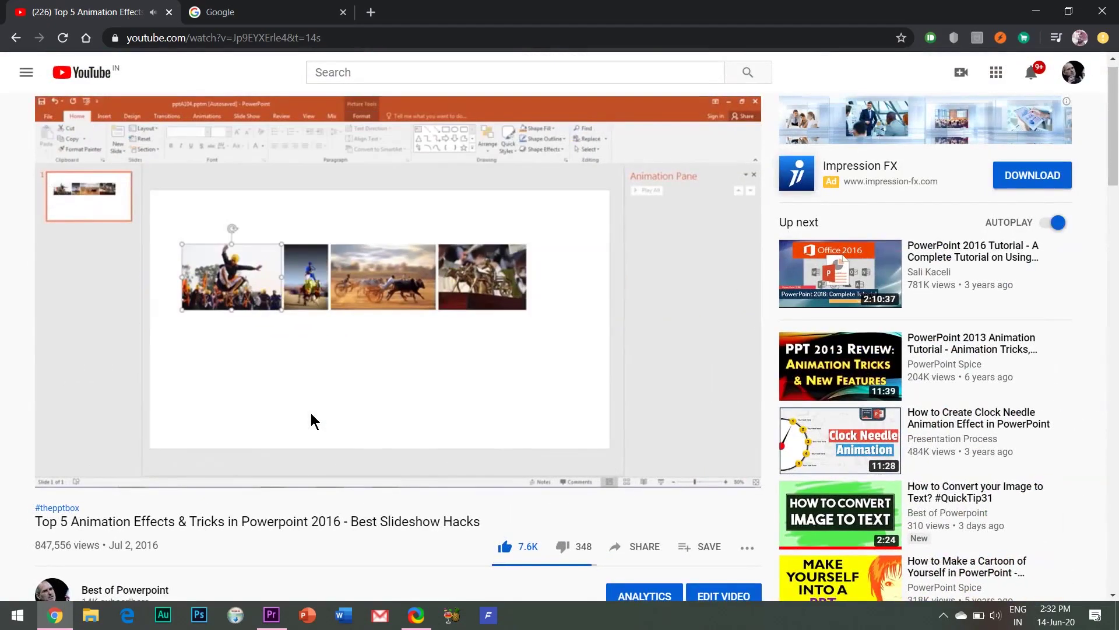
scroll(312, 420, down, 3)
scroll(314, 421, up, 3)
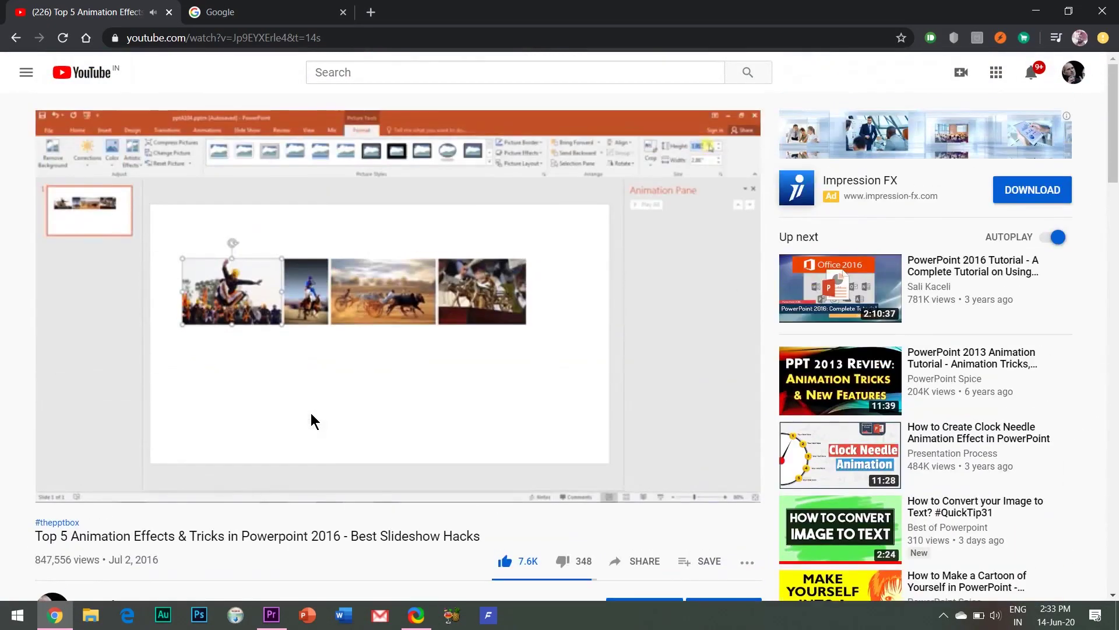